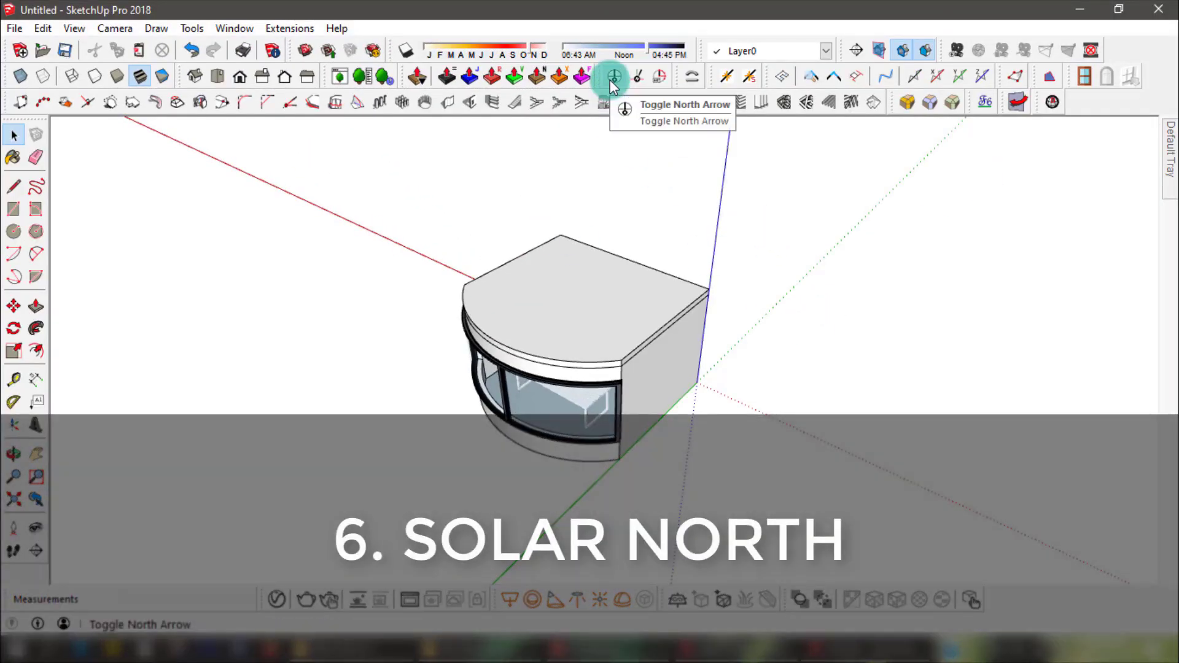
- Float the Solar North toolbar, display the north arrow, and orbit around the building
left_click_drag(605, 72, 798, 231)
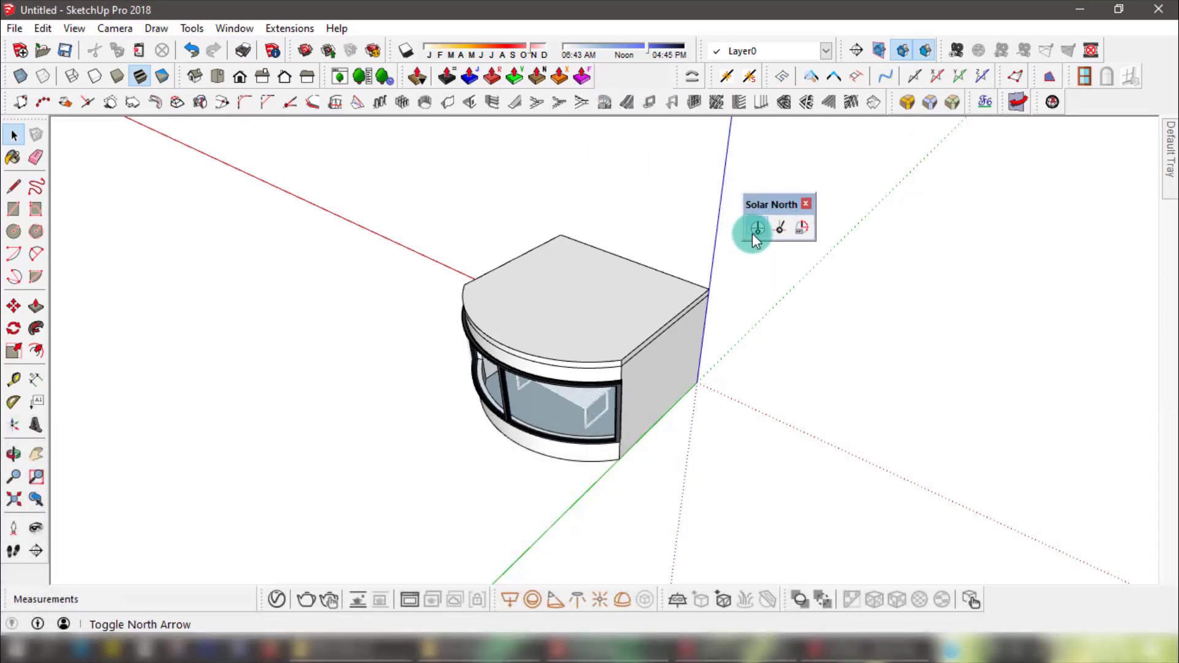
left_click(753, 233)
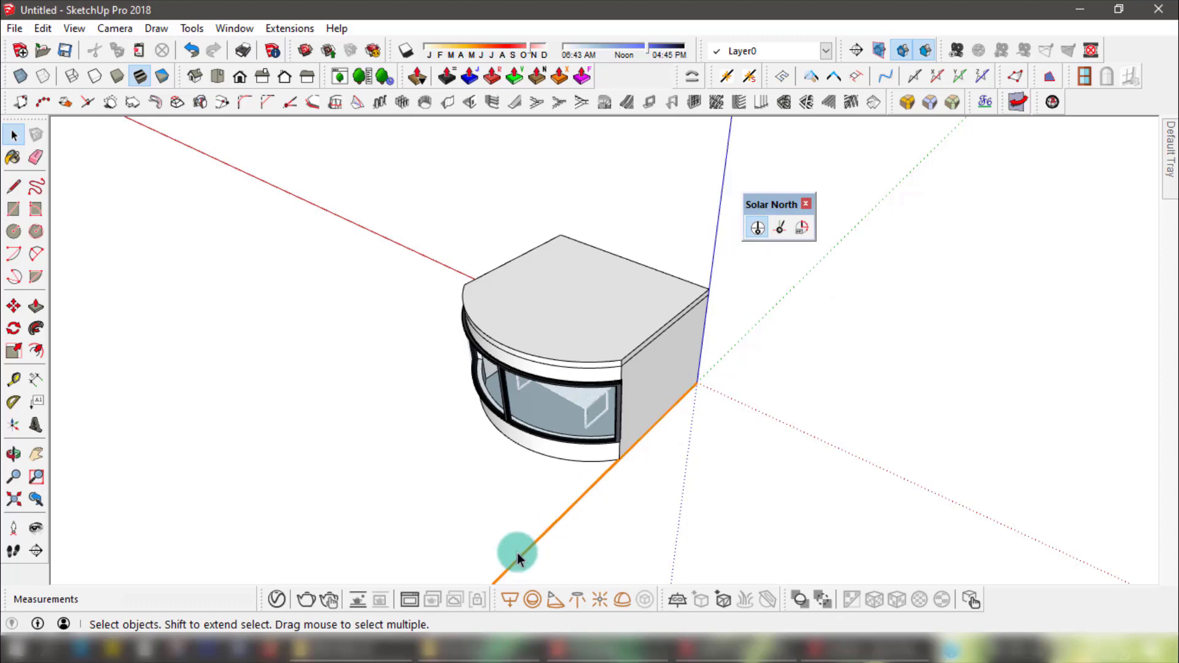
key("o")
mouse_move(747, 418)
left_mouse_down()
mouse_move(508, 376)
mouse_move(298, 289)
mouse_move(136, 298)
mouse_move(165, 316)
mouse_move(484, 342)
mouse_move(658, 376)
mouse_move(750, 419)
left_mouse_up()
key("space")
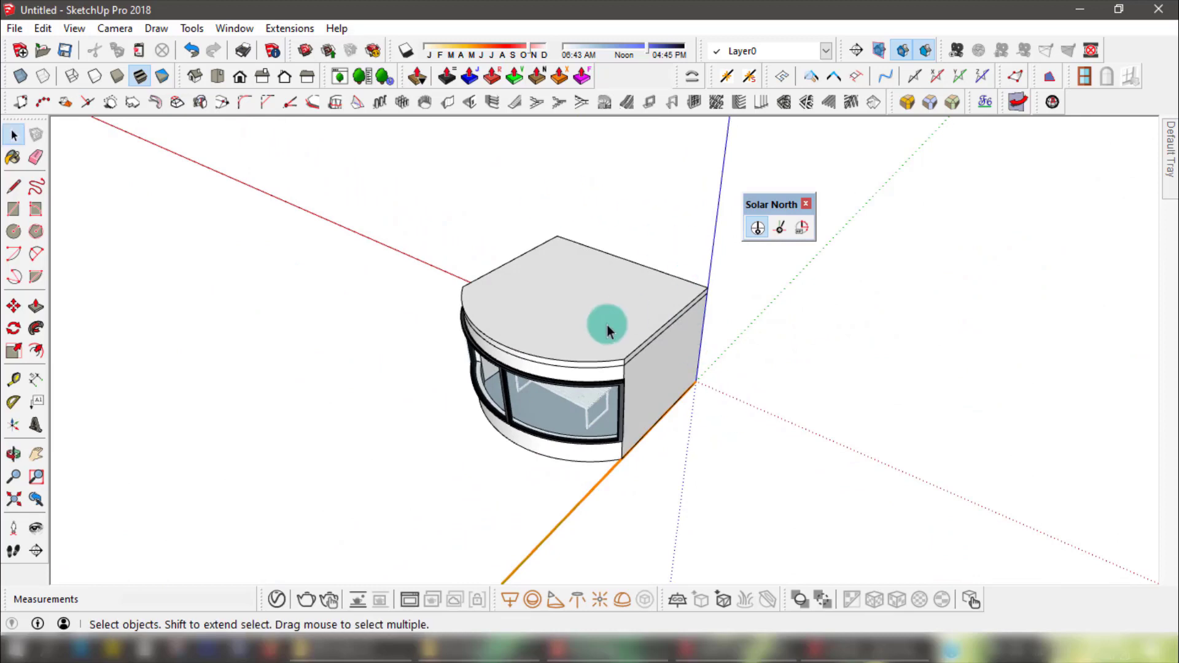
- Turn on shadows and set the date near September so the building casts a shadow
left_click(405, 49)
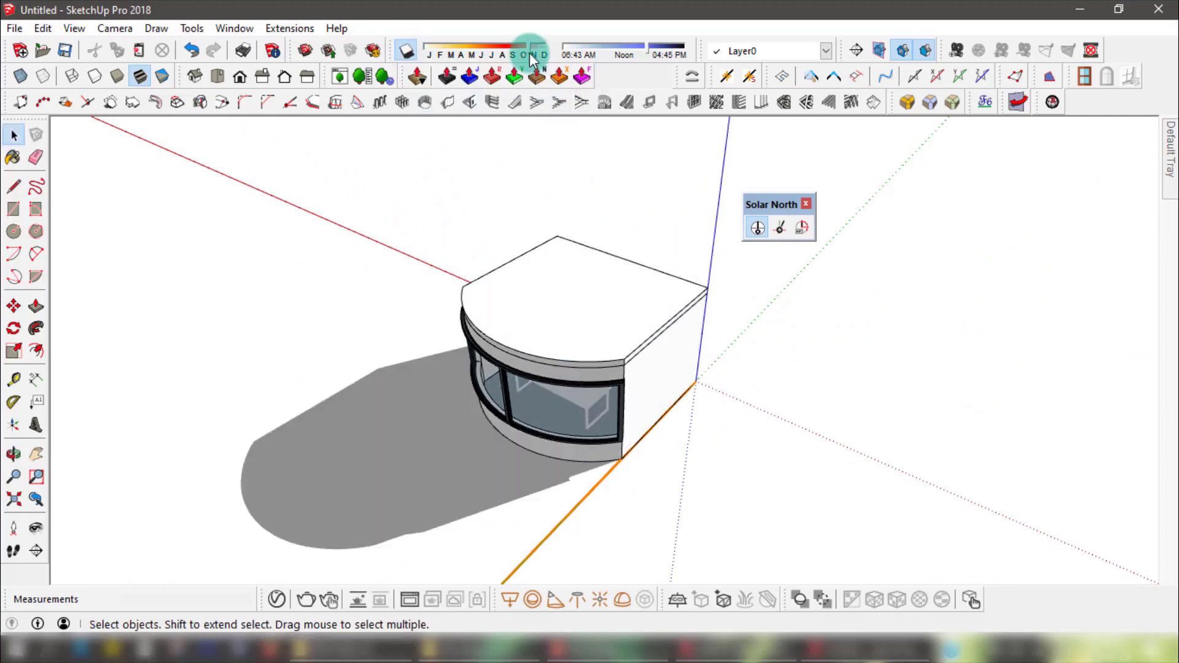
left_click_drag(528, 49, 470, 50)
mouse_move(632, 47)
left_mouse_down()
mouse_move(591, 49)
mouse_move(662, 49)
mouse_move(621, 50)
left_mouse_up()
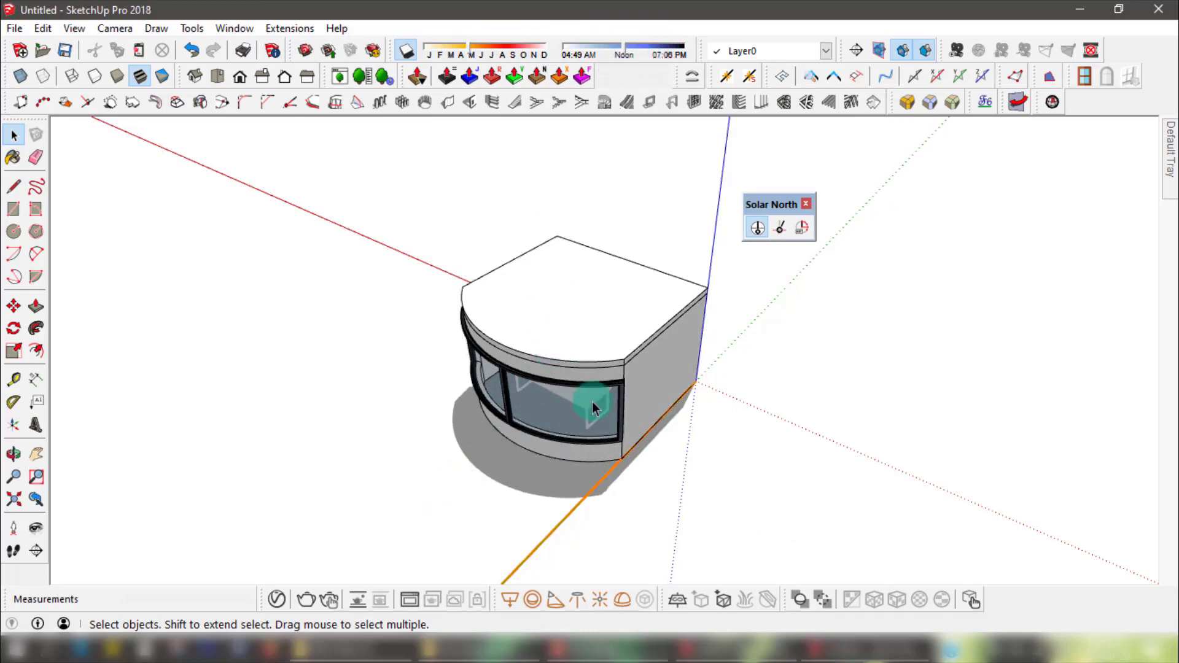
- Reset solar north to 180° from a roof reference, hide the north arrow, and shorten the shadow date
left_click(781, 234)
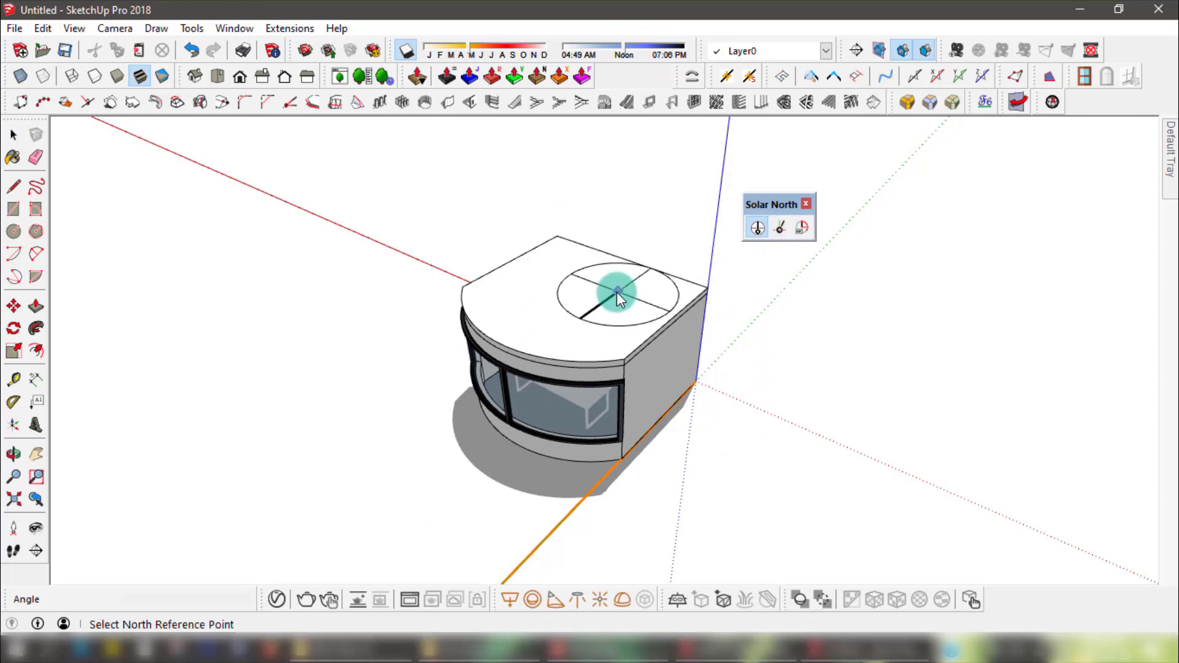
left_click(552, 324)
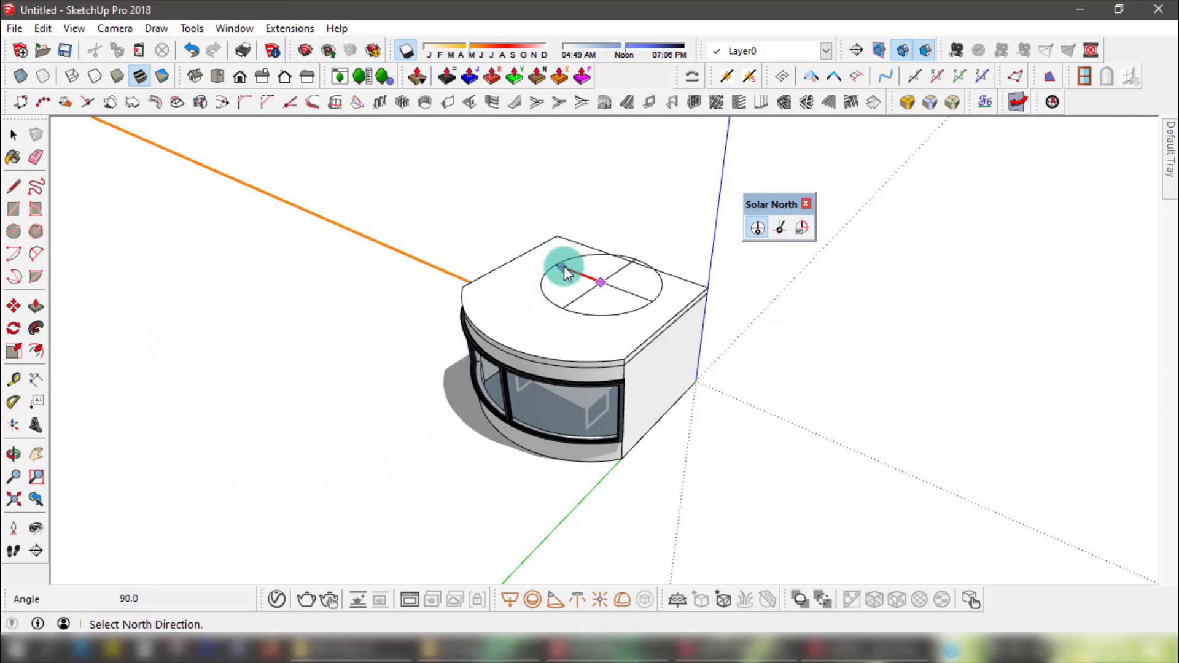
left_click(620, 264)
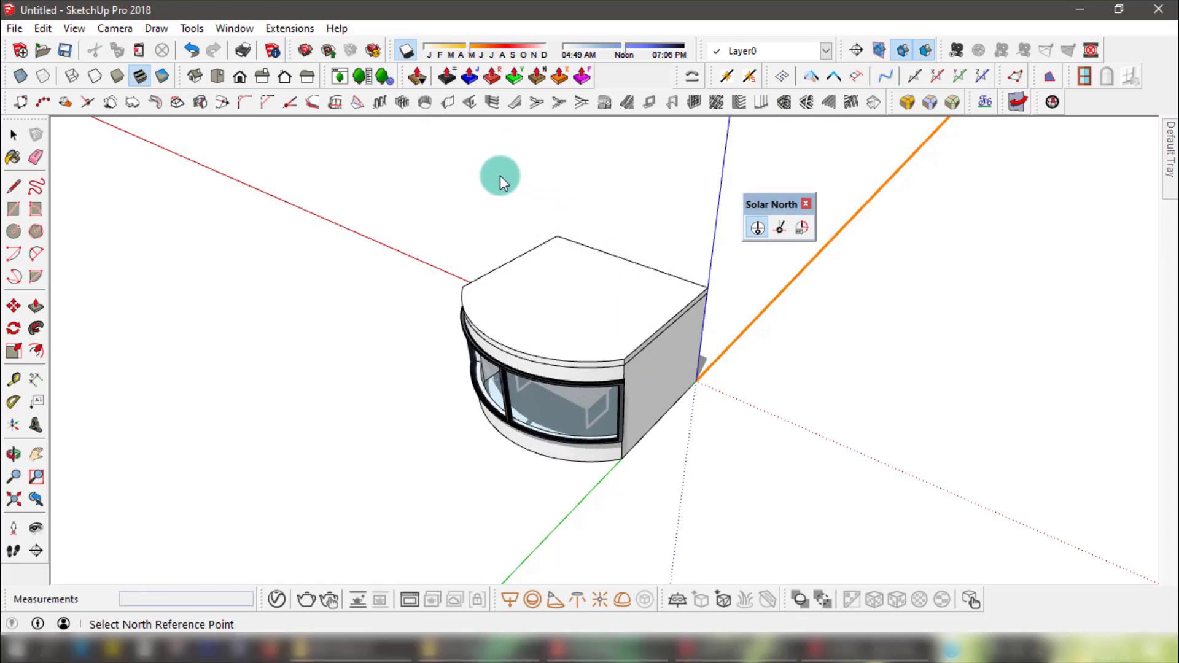
left_click(756, 227)
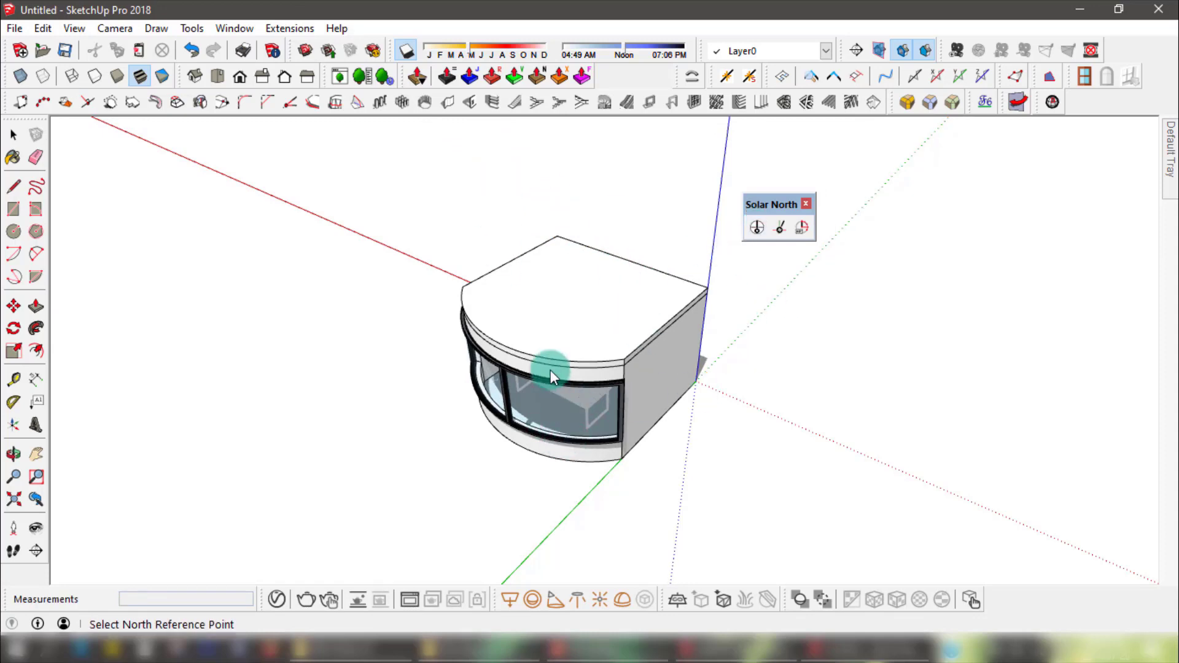
mouse_move(454, 47)
left_mouse_down()
mouse_move(474, 47)
mouse_move(451, 47)
left_mouse_up()
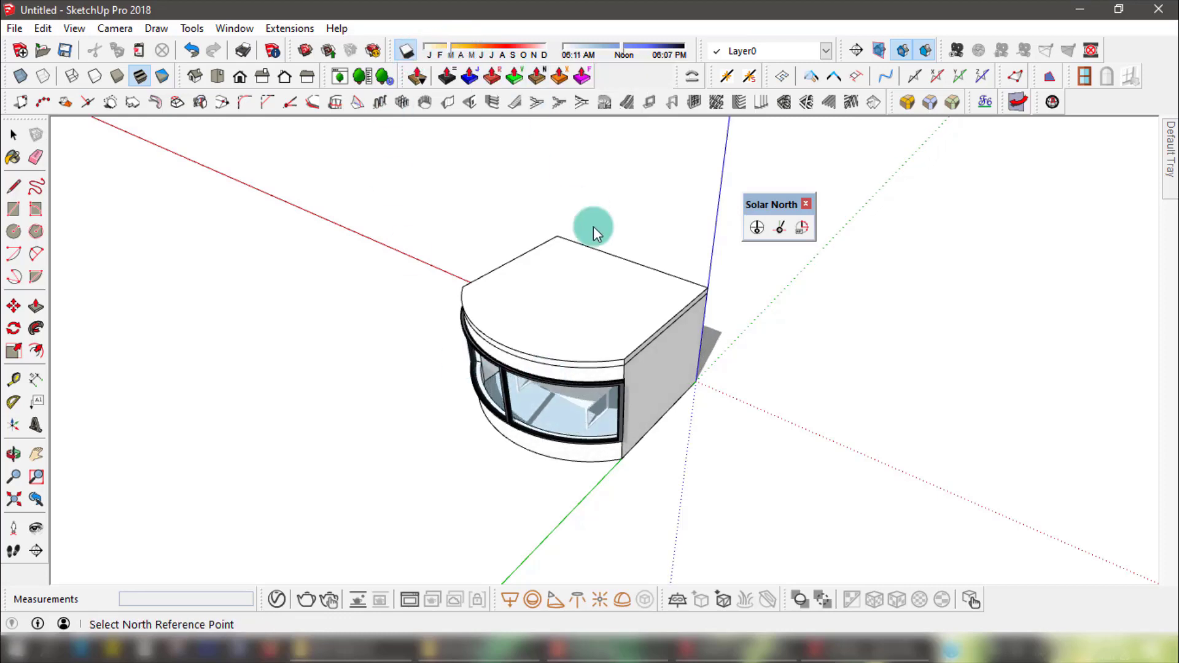
- Adjust shadow date and time to a 07:07 AM sunrise, lighting the interior table through the window
mouse_move(600, 245)
middle_mouse_down()
mouse_move(593, 276)
mouse_move(608, 234)
middle_mouse_up()
scroll(580, 446, "up", 8)
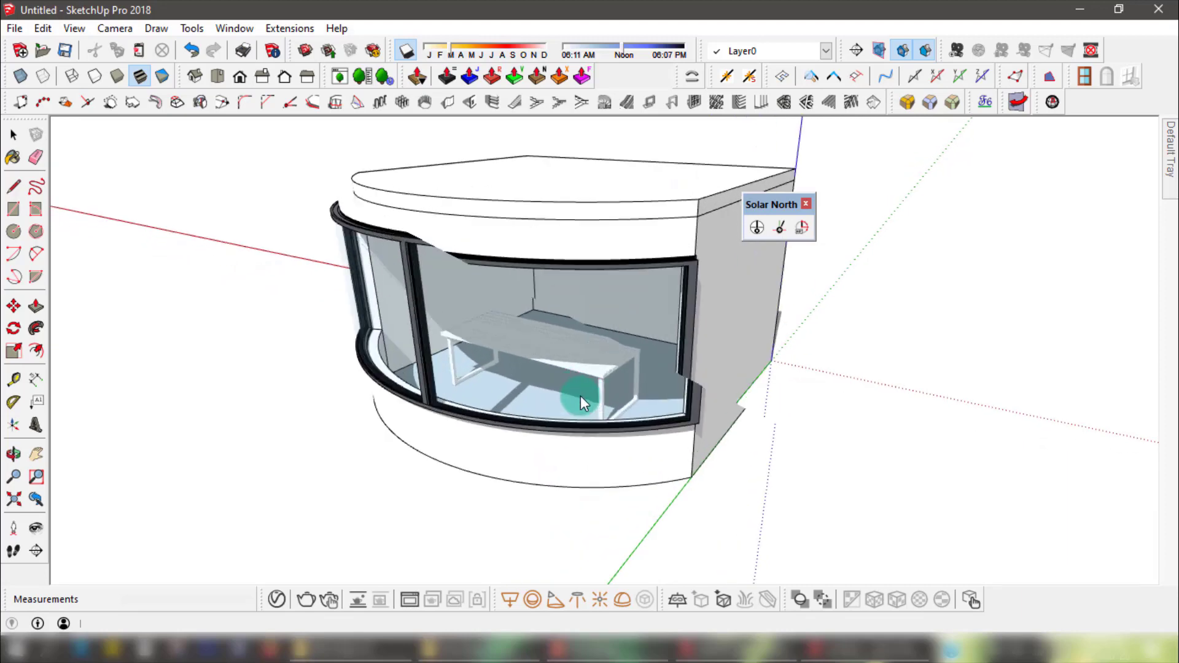
middle_click_drag(605, 191, 579, 308)
mouse_move(624, 50)
left_mouse_down()
mouse_move(643, 51)
mouse_move(611, 51)
left_mouse_up()
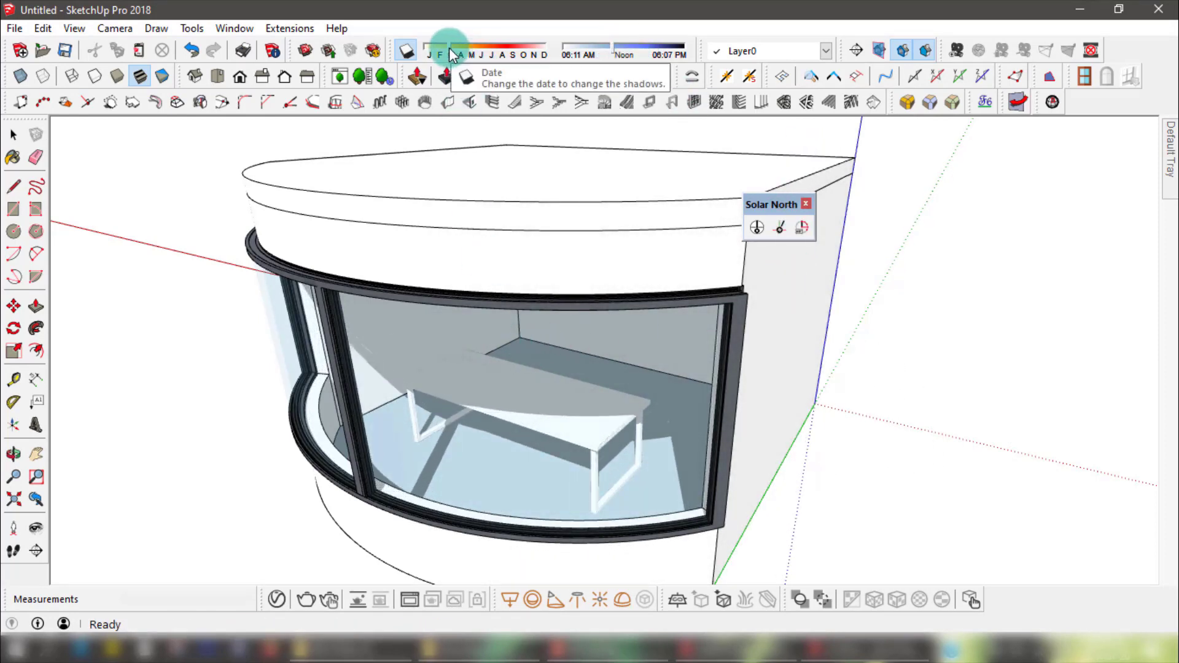
mouse_move(448, 48)
left_mouse_down()
mouse_move(463, 49)
mouse_move(440, 49)
left_mouse_up()
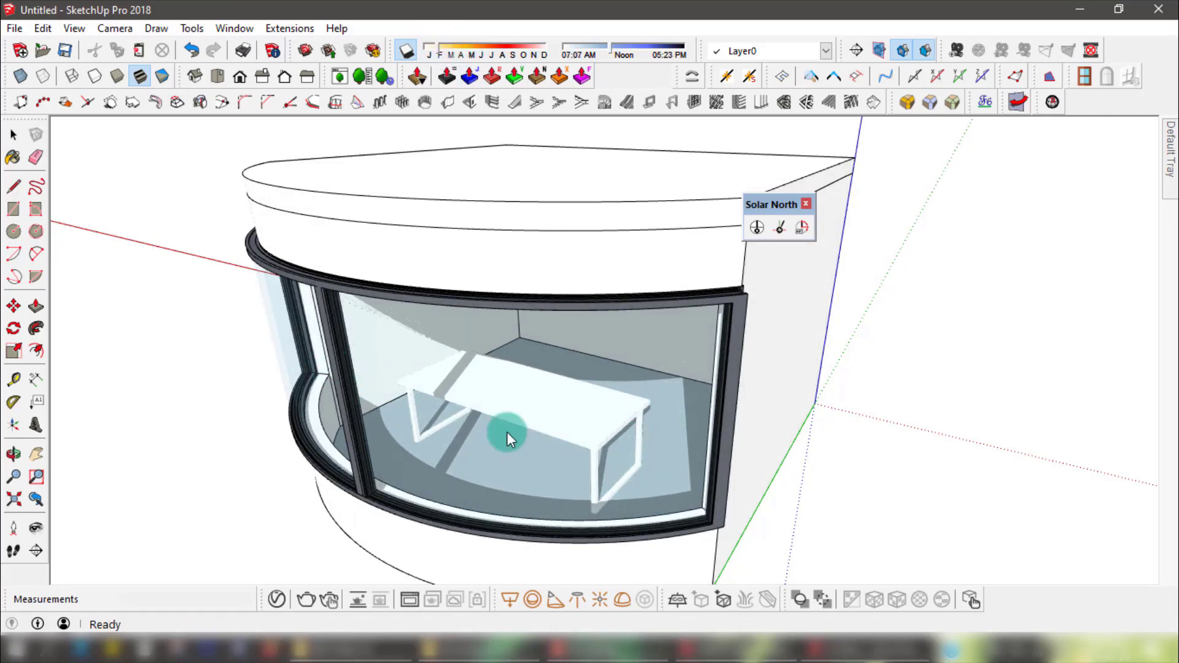
middle_click_drag(657, 429, 620, 445)
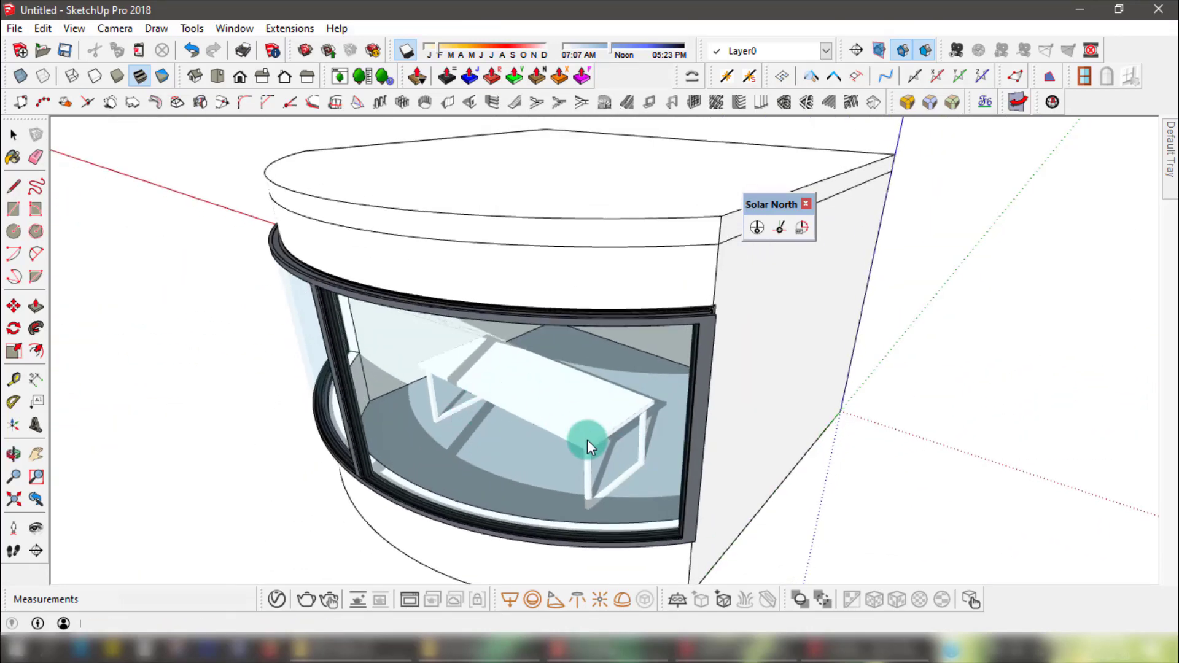
- Dock the Solar North toolbar and view the building from higher up
double_click(776, 202)
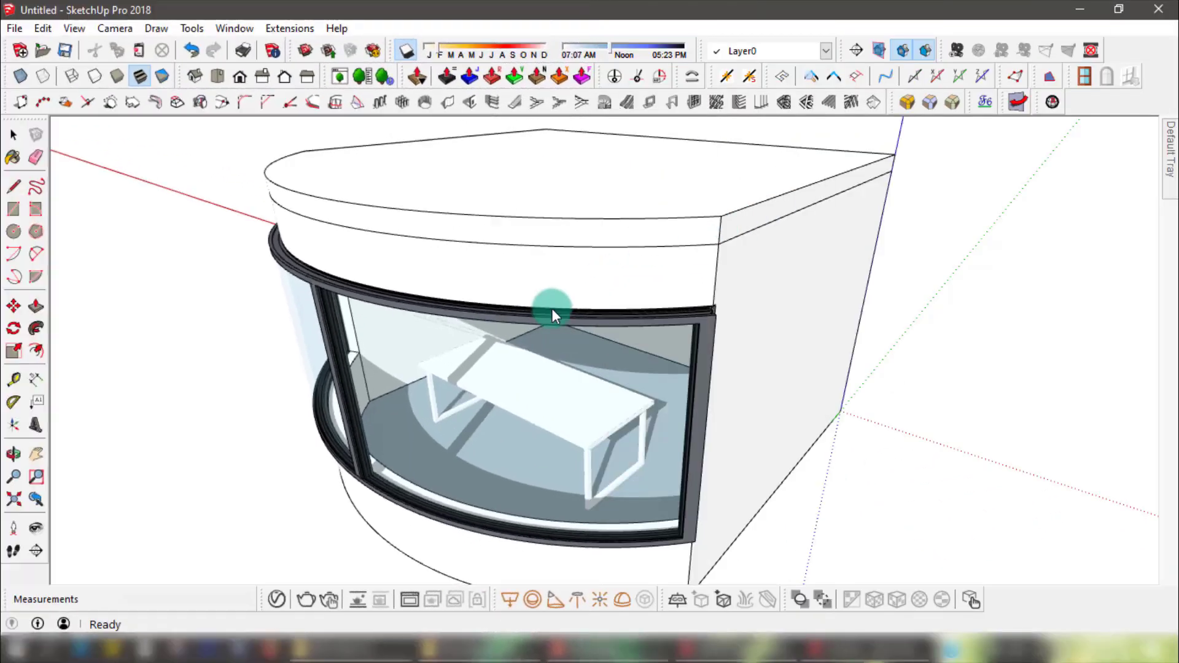
middle_click_drag(548, 310, 672, 293)
scroll(551, 320, "down", 5)
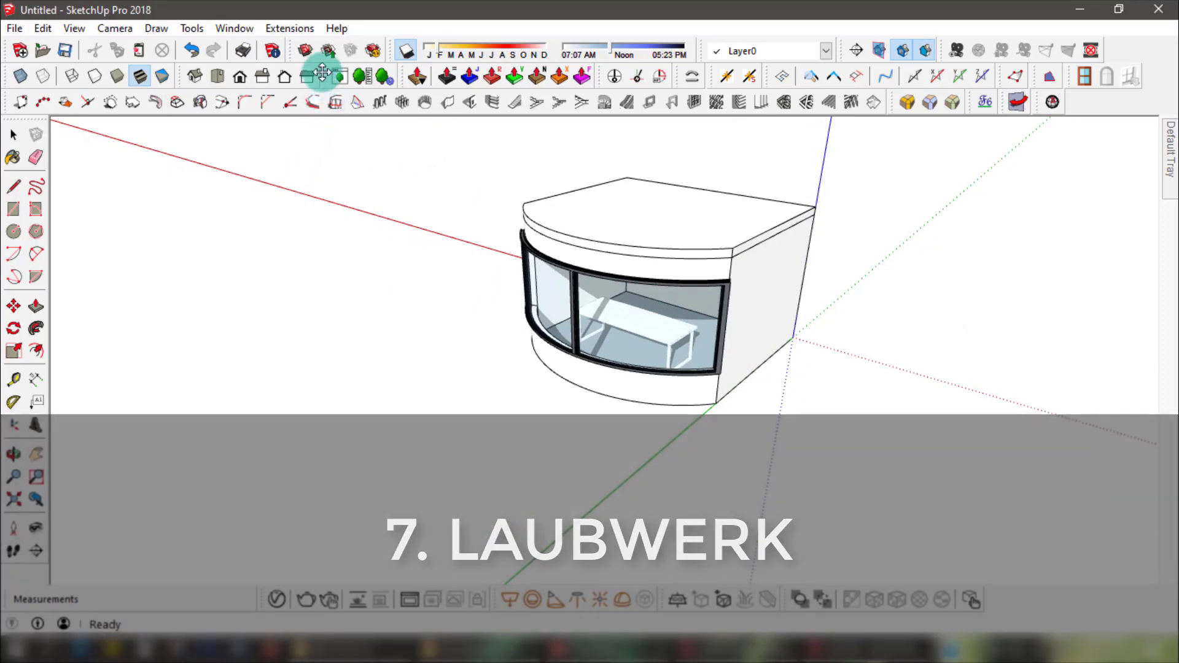
- Float the Laubwerk toolbar, open the Plant Library Browser, and drop a Hedge maple beside the building
left_click_drag(331, 77, 251, 229)
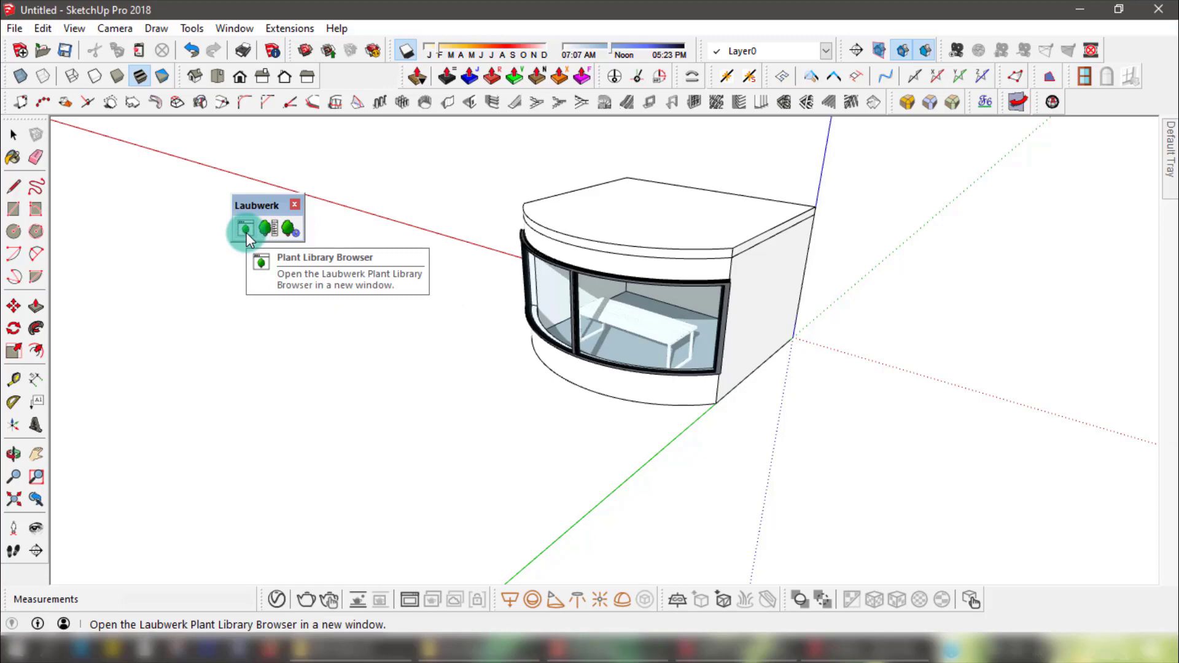
left_click_drag(249, 206, 273, 194)
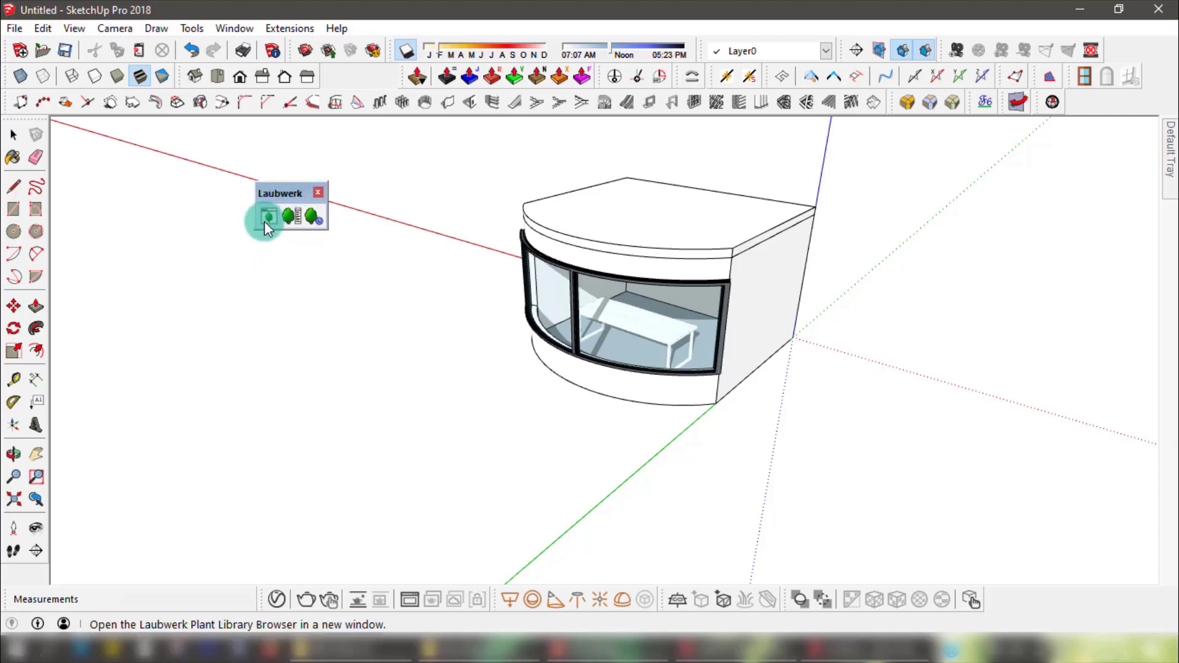
left_click(267, 217)
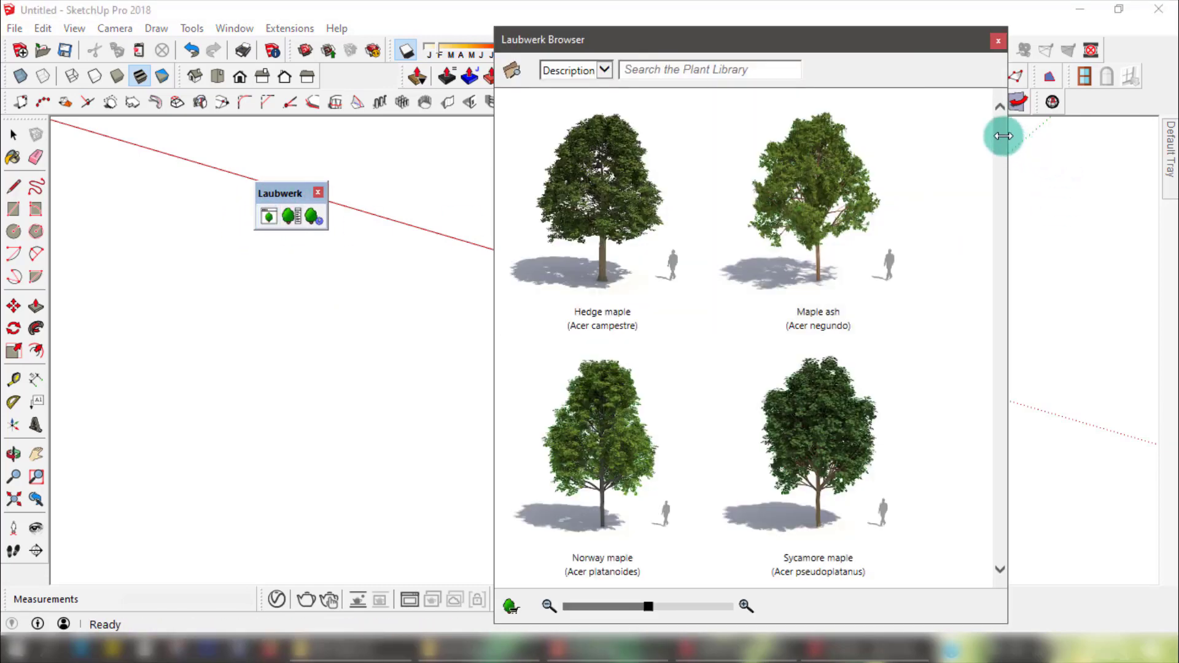
mouse_move(1003, 139)
left_mouse_down()
mouse_move(1000, 282)
mouse_move(1004, 123)
left_mouse_up()
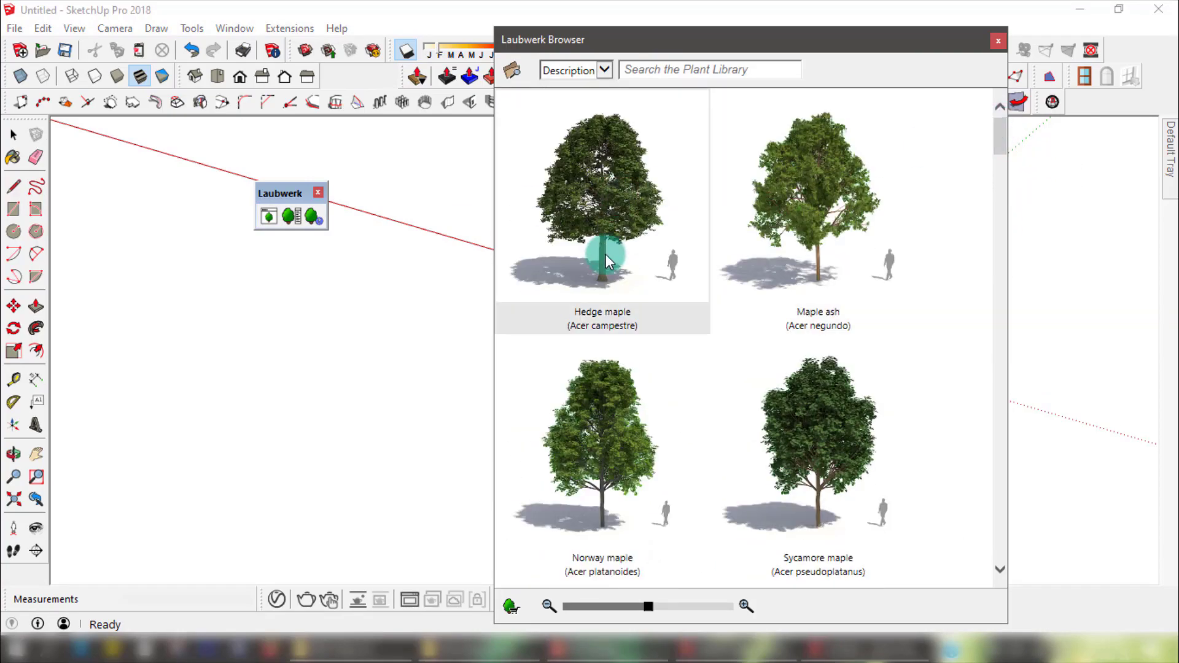
mouse_move(614, 268)
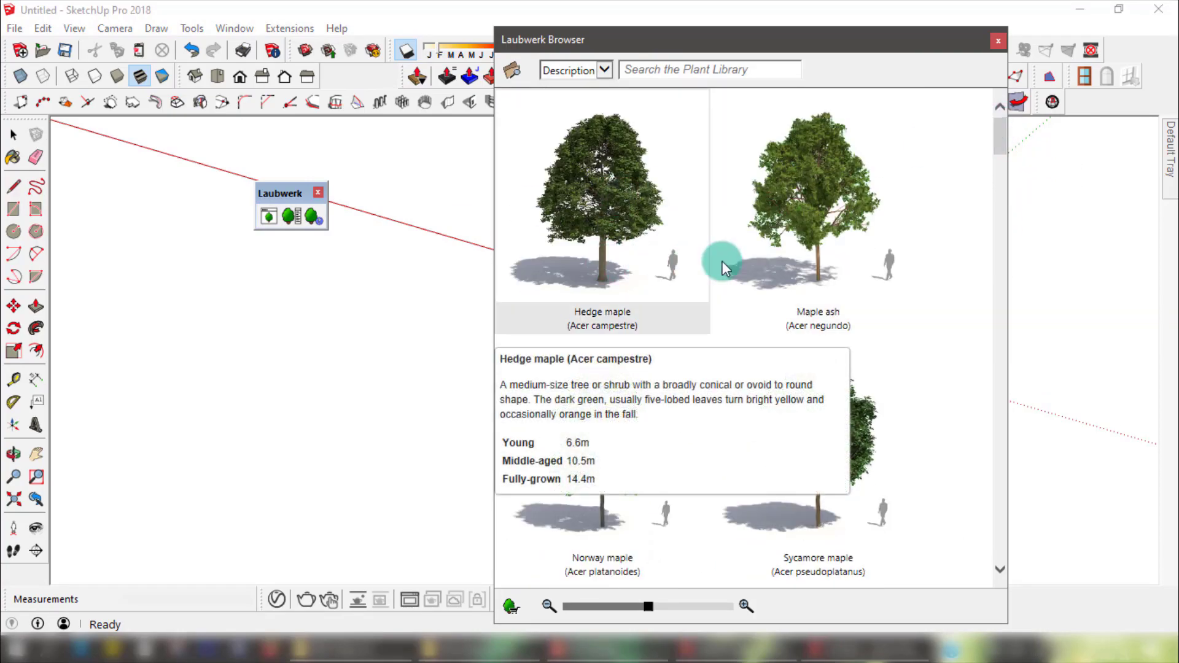
left_click_drag(570, 268, 447, 381)
- Close the plant library and move the Hedge maple closer to the curved façade
left_click(997, 41)
middle_click_drag(447, 289, 500, 394)
key("m")
left_click(485, 390)
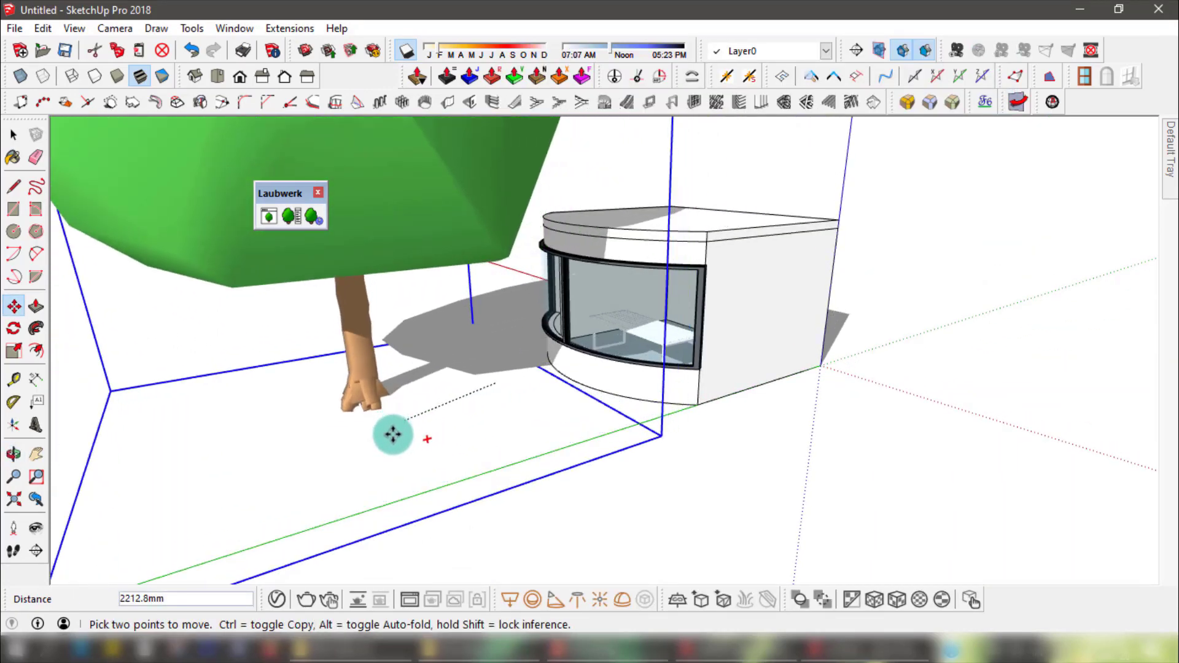
left_click(363, 453)
middle_click_drag(424, 421, 456, 374)
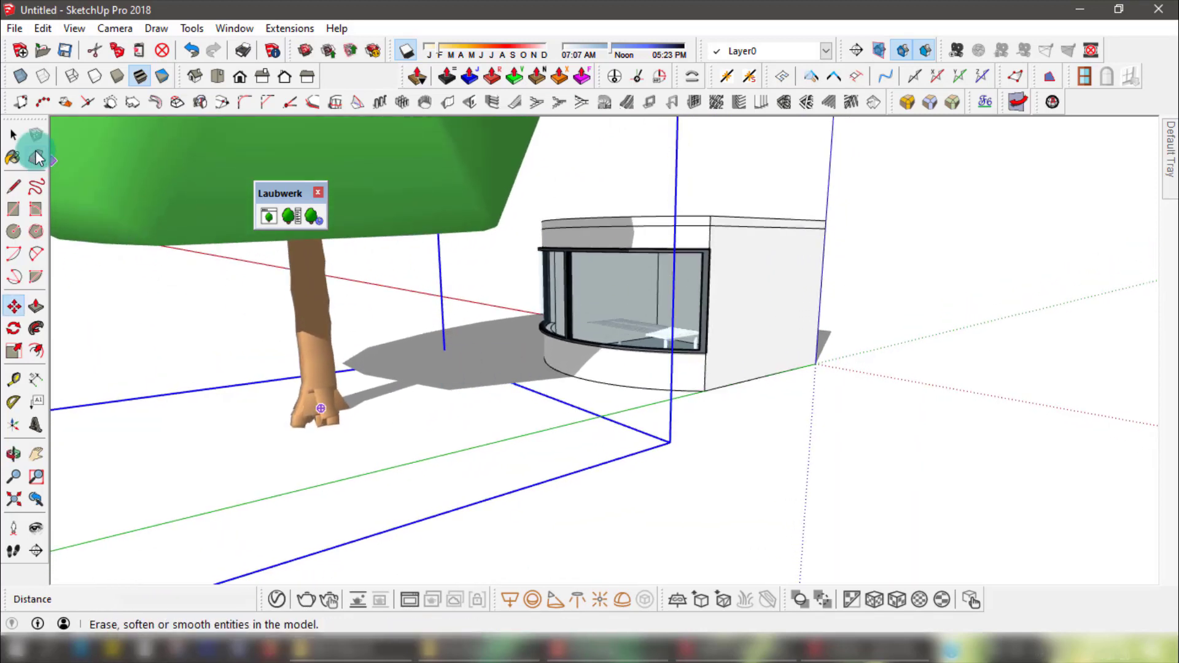
left_click(14, 135)
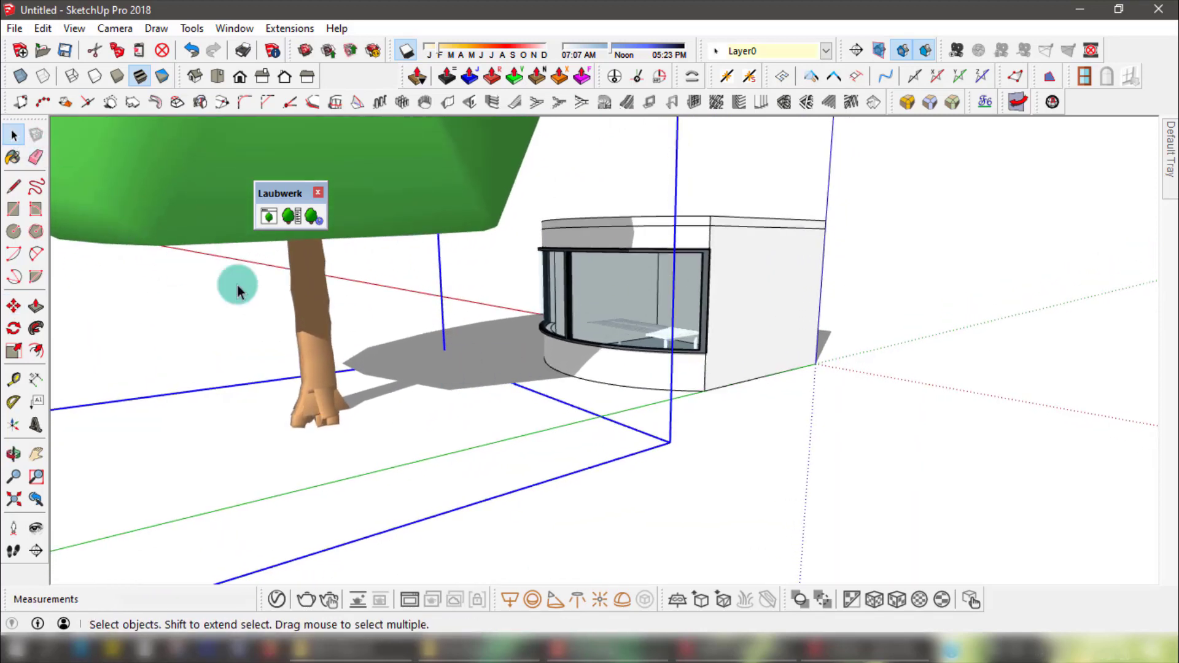
- Run an interactive render showing the leafy Hedge maple, then move the Laubwerk toolbar aside
left_click(363, 600)
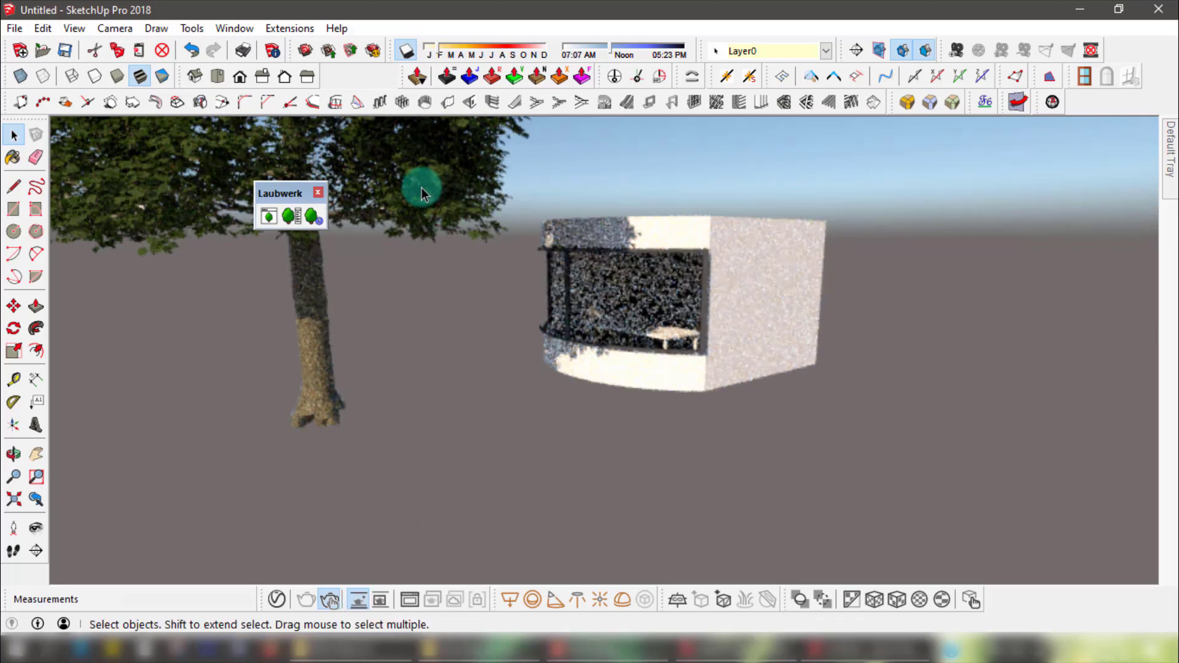
middle_click_drag(423, 174, 483, 337)
scroll(549, 382, "down", 1)
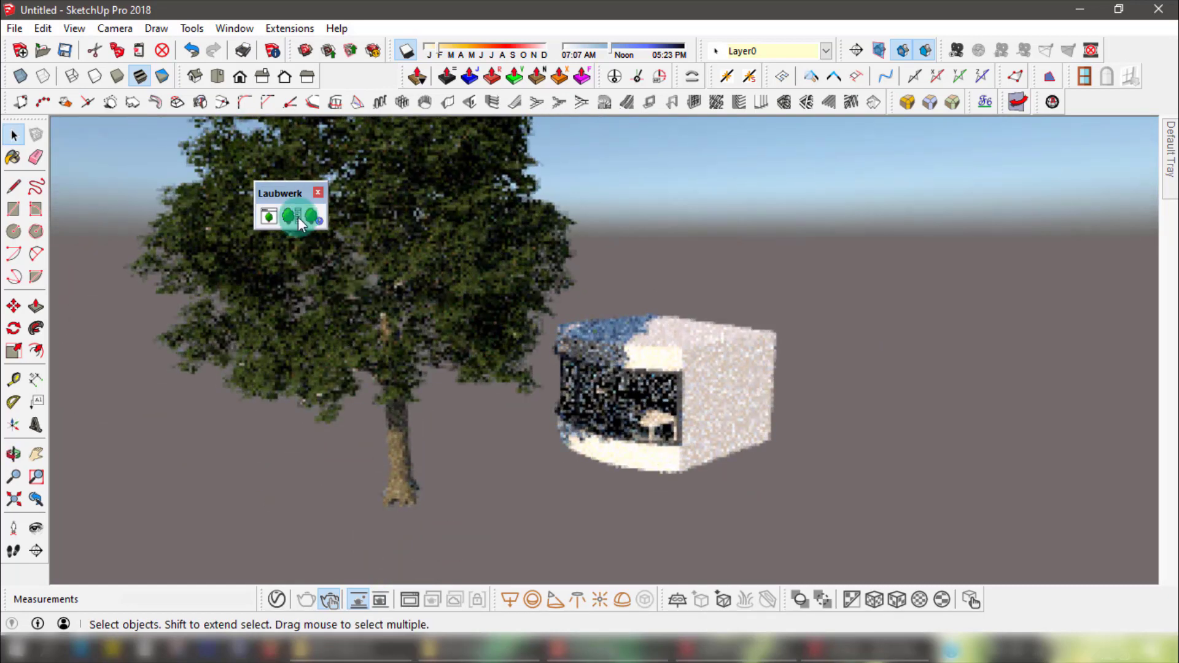
left_click_drag(289, 193, 905, 201)
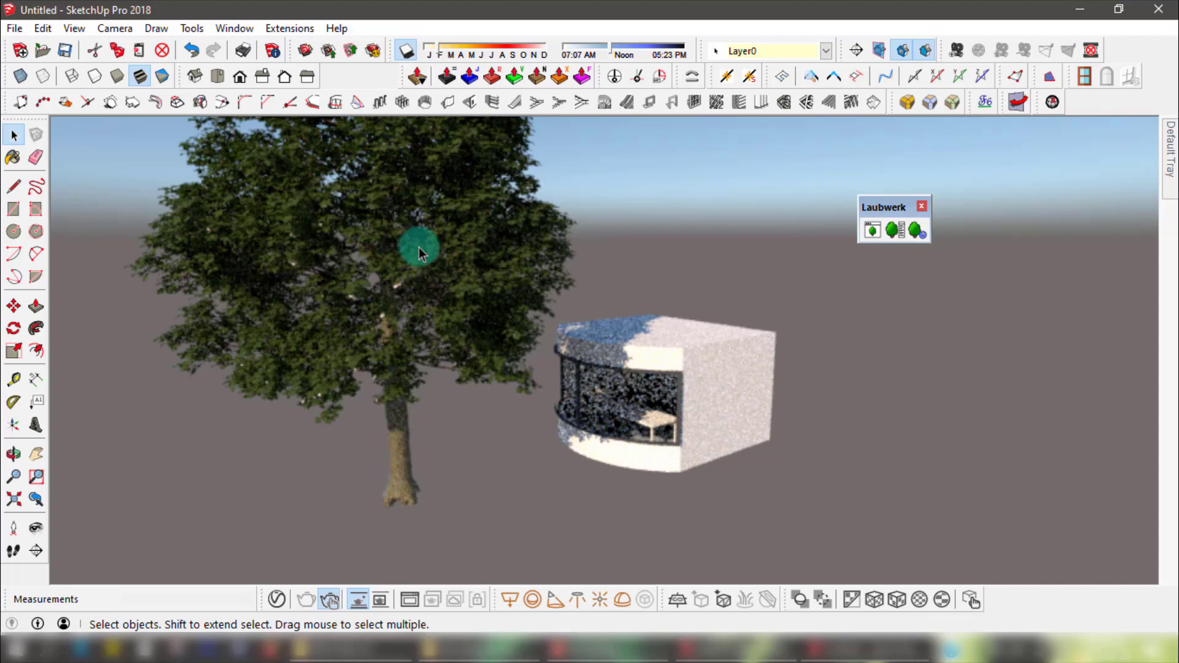
- In Plant Attributes, try the Variant 1 and 2 Young models, settling on Variant 3 Young
left_click(896, 231)
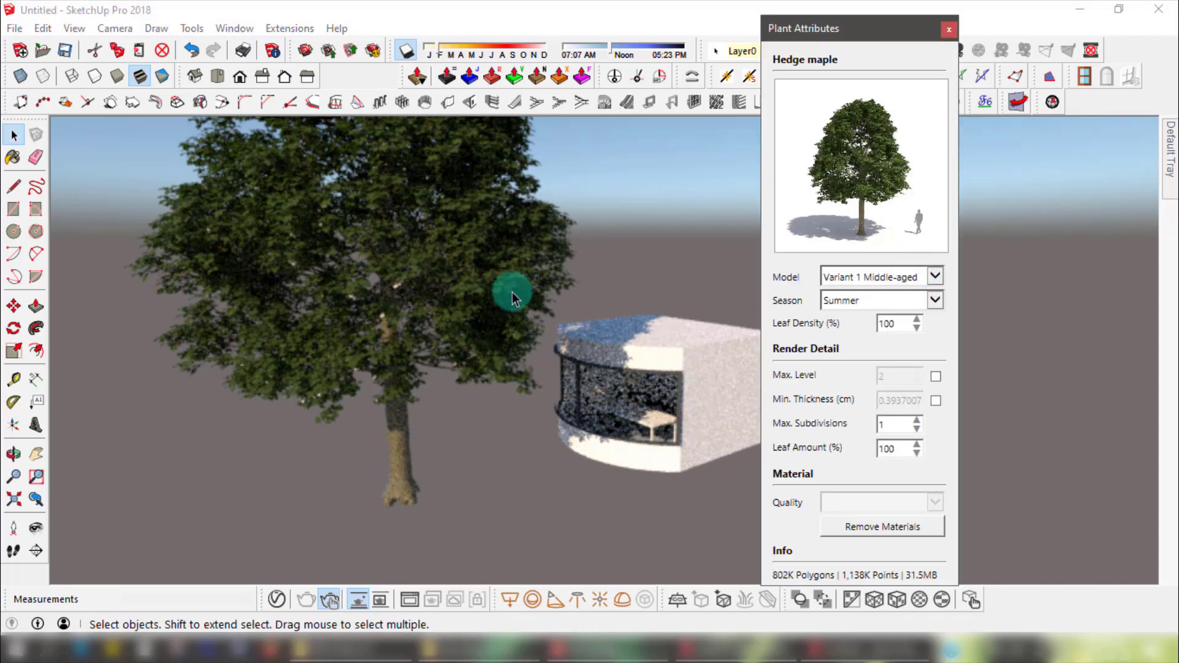
left_click(940, 276)
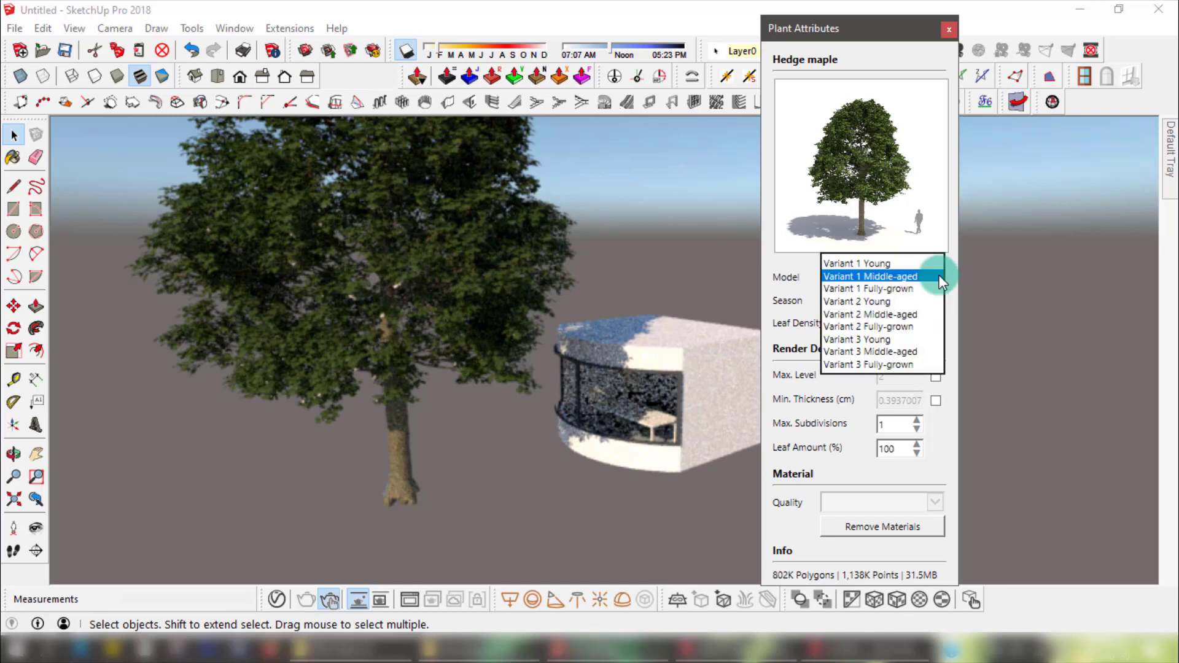
left_click(887, 264)
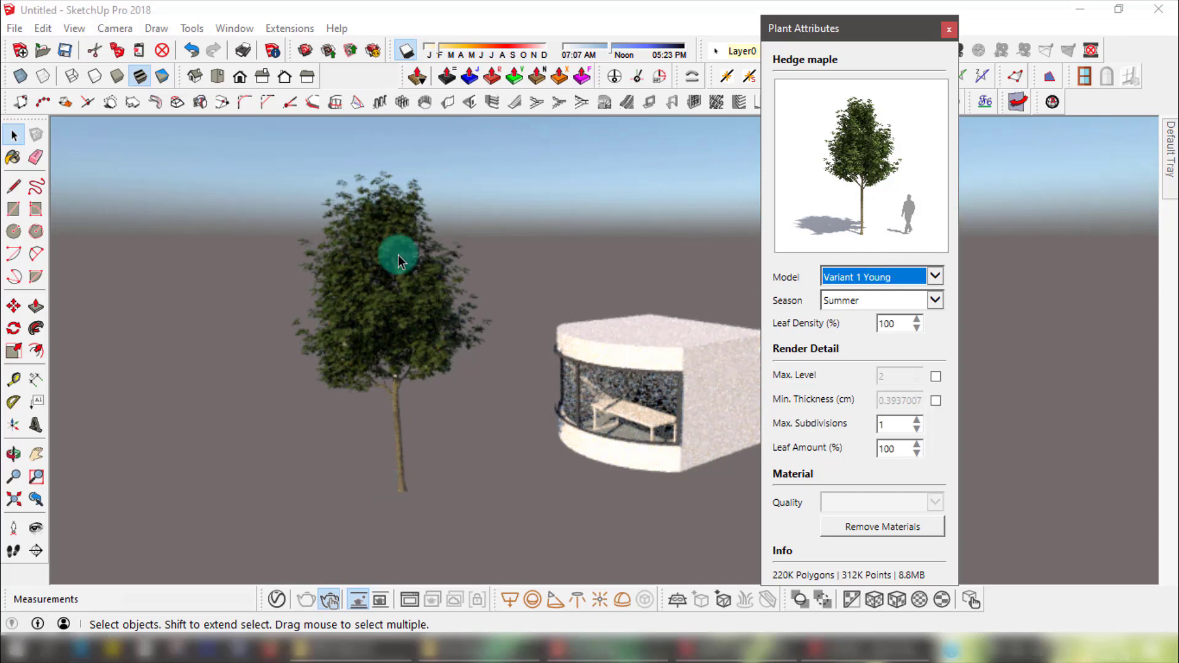
left_click(934, 278)
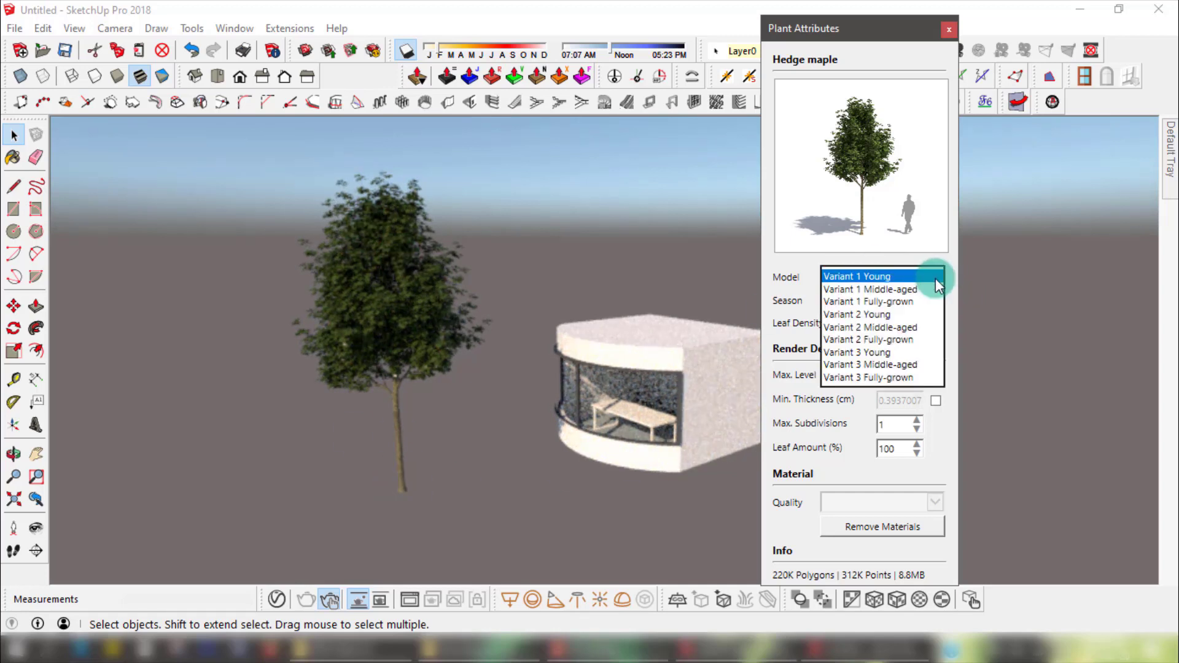
left_click(867, 315)
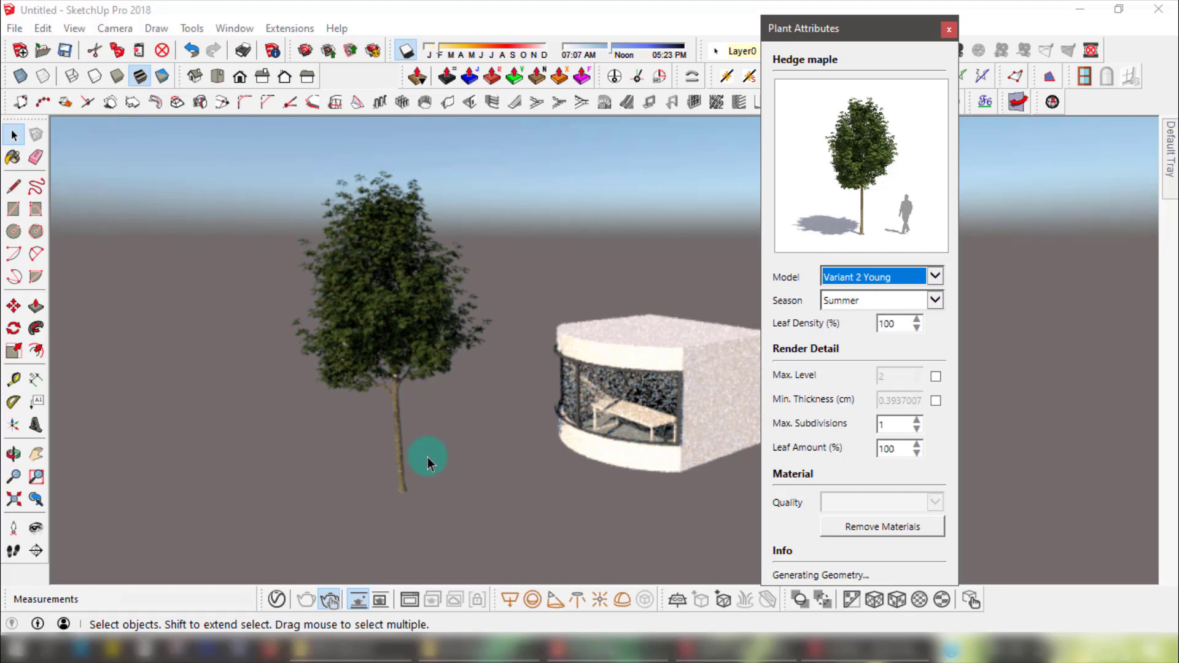
left_click(937, 278)
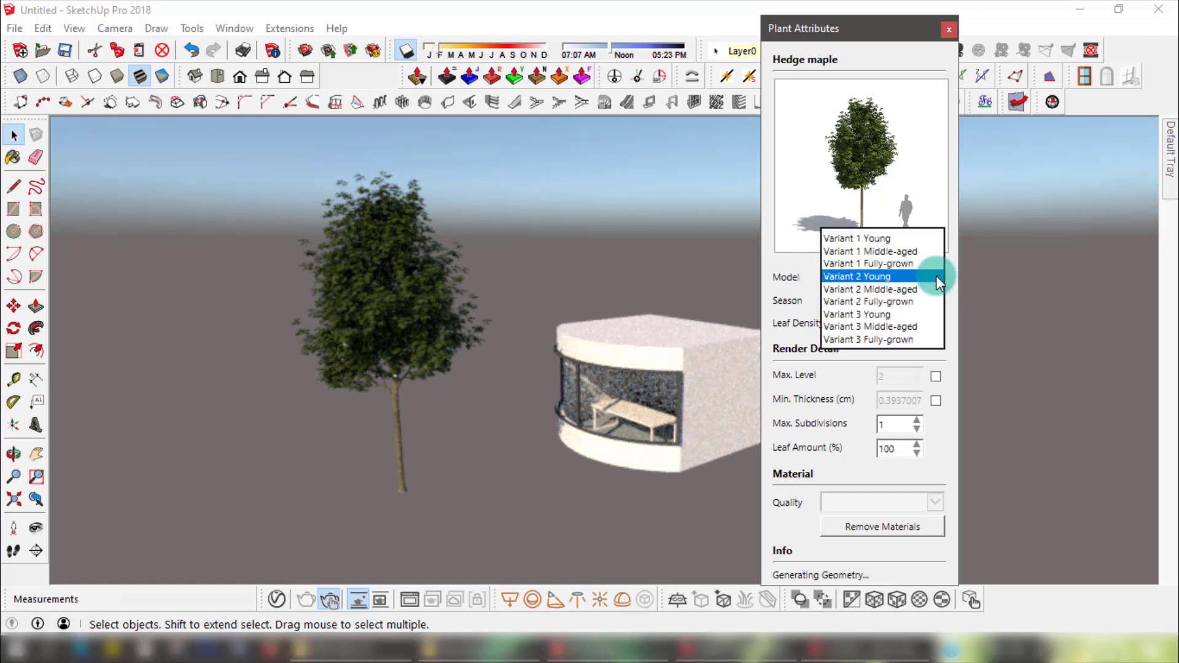
left_click(887, 315)
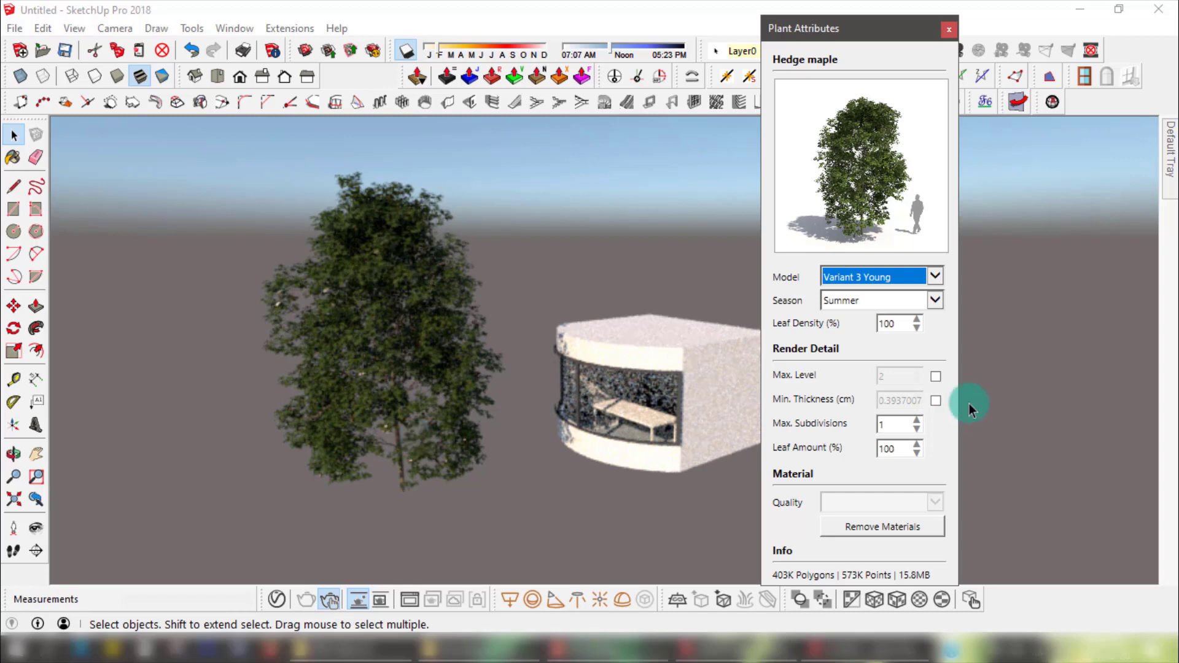
- Set the Hedge maple's leaf density to 50 and stop the interactive render
mouse_move(823, 325)
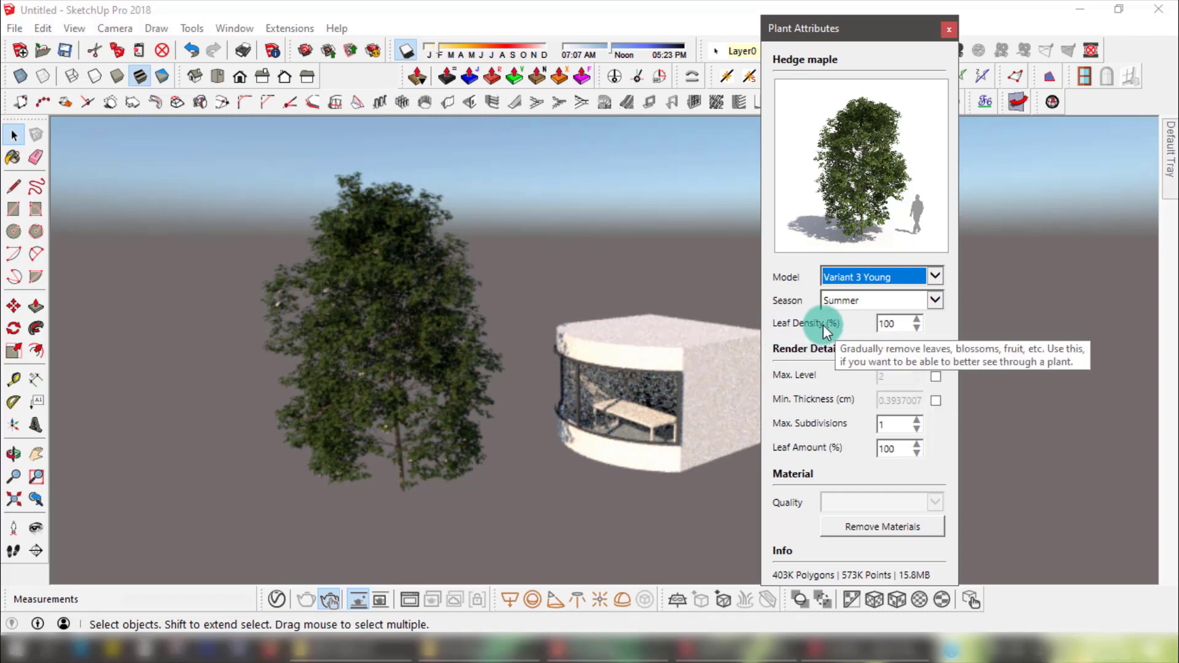
double_click(879, 326)
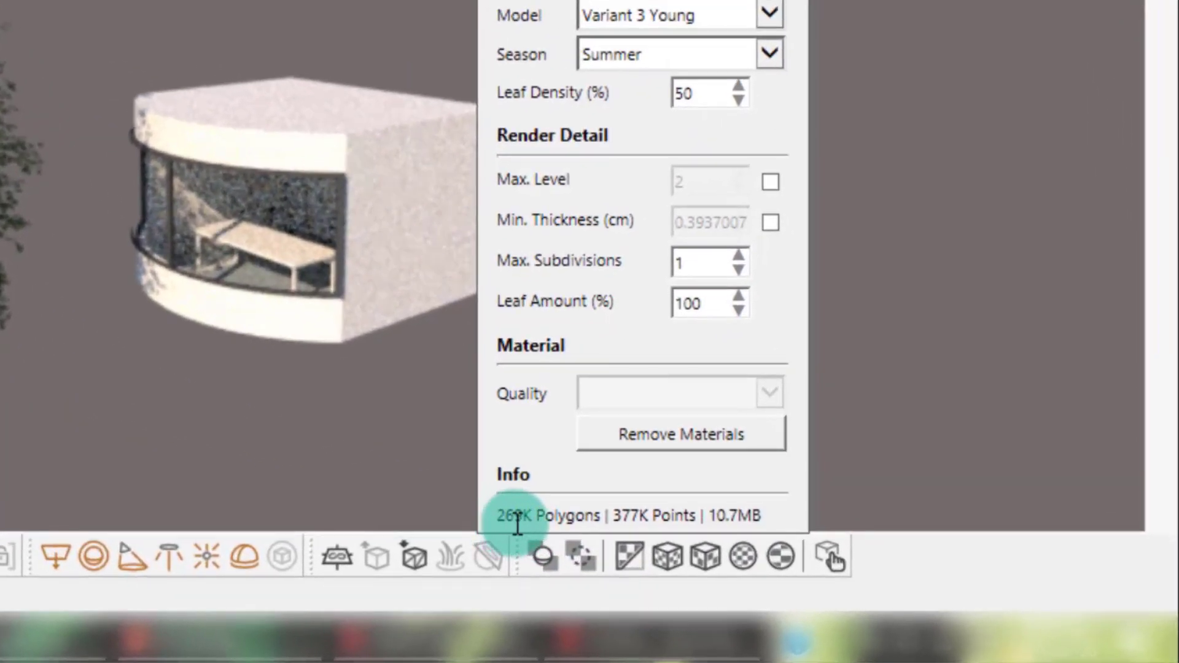
mouse_move(806, 576)
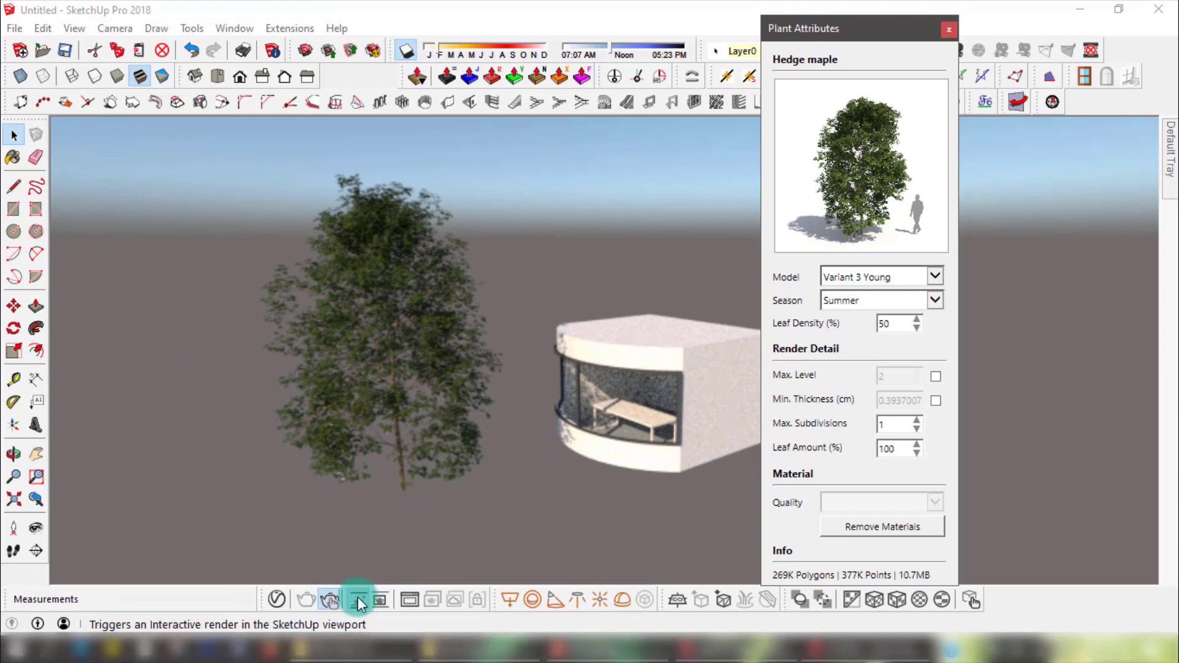
left_click(357, 597)
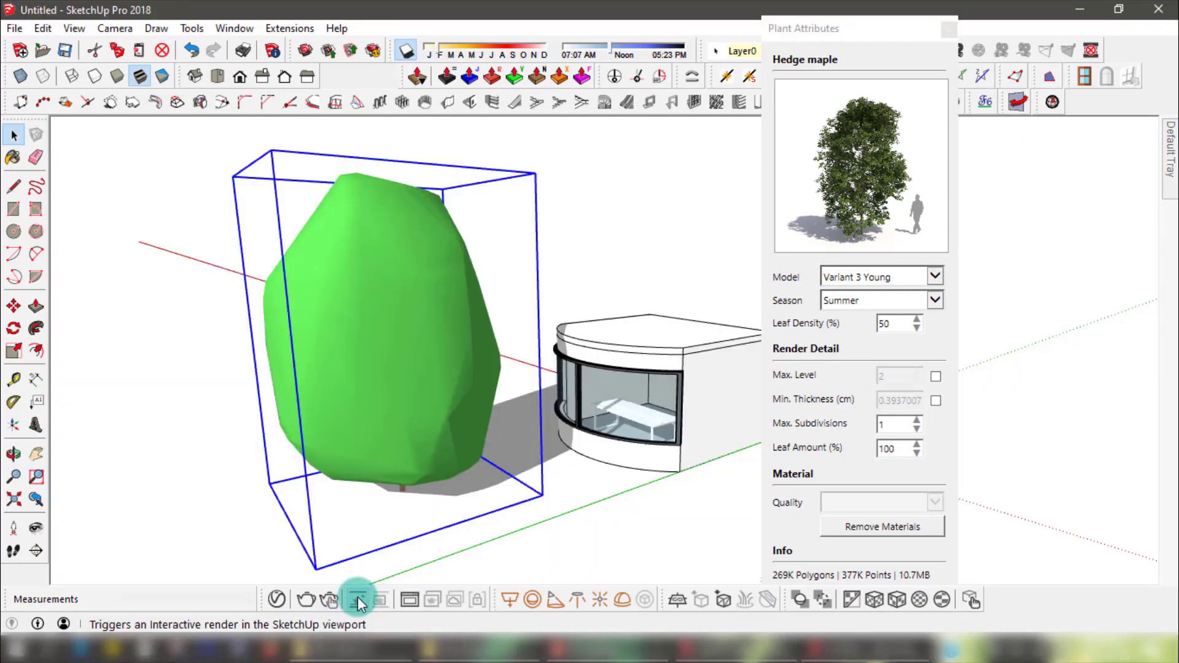
- Switch the maple to Variant 3 Fully-grown and close the Plant Attributes panel
left_click(936, 276)
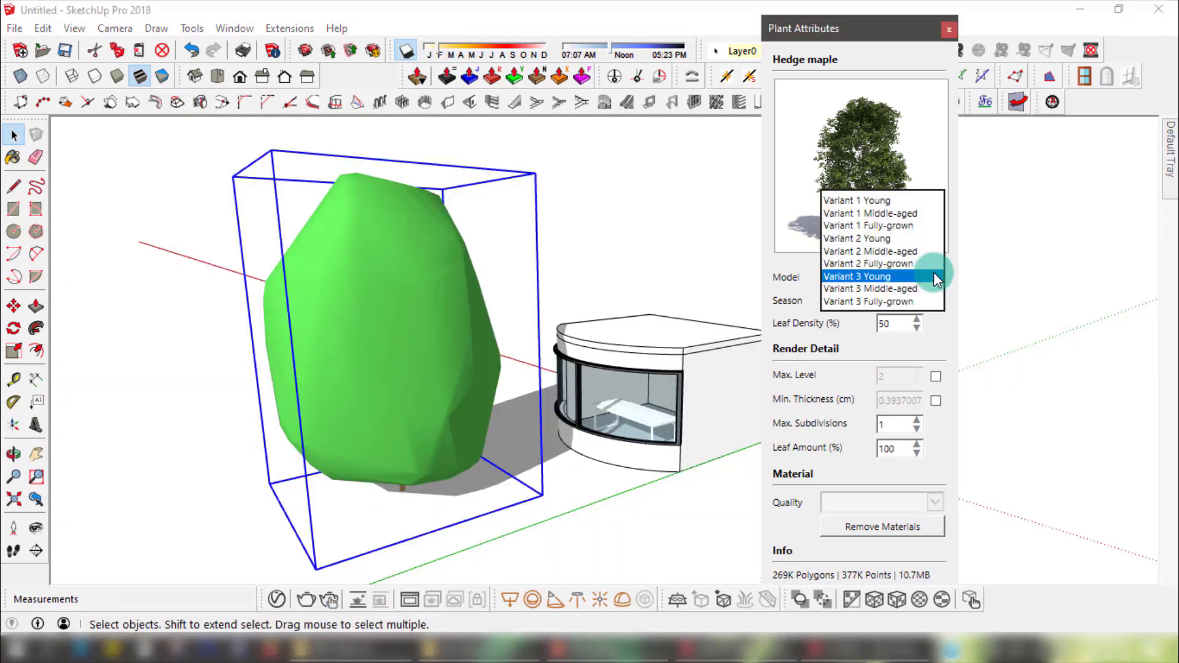
left_click(878, 301)
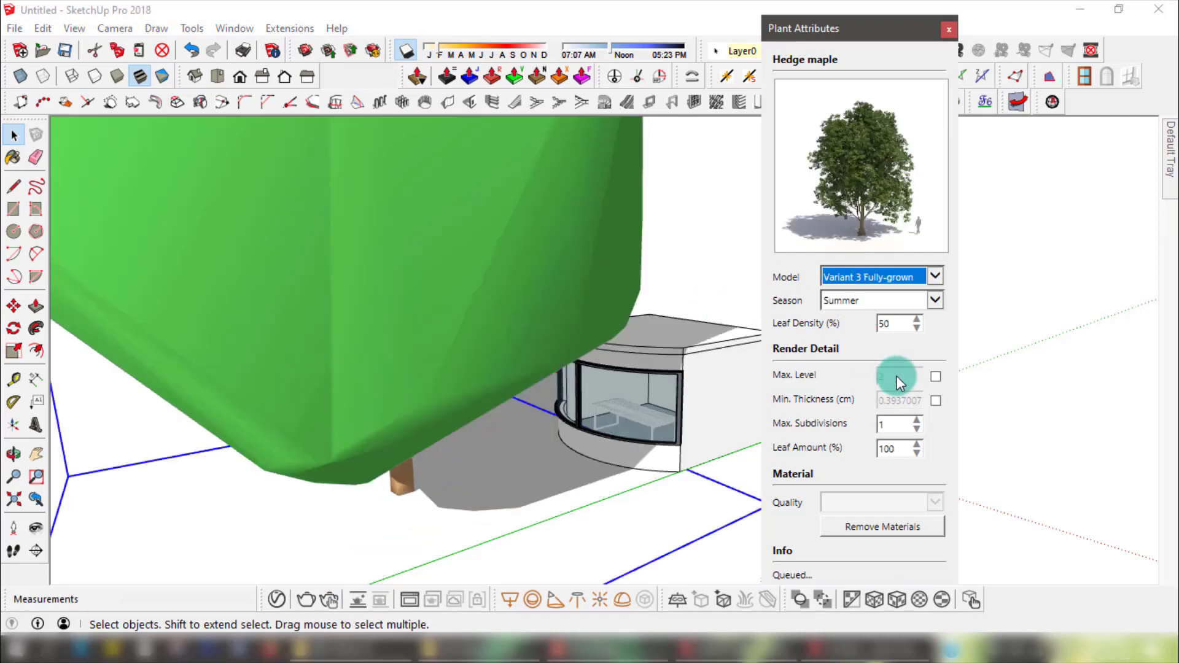
scroll(520, 387, "down", 6)
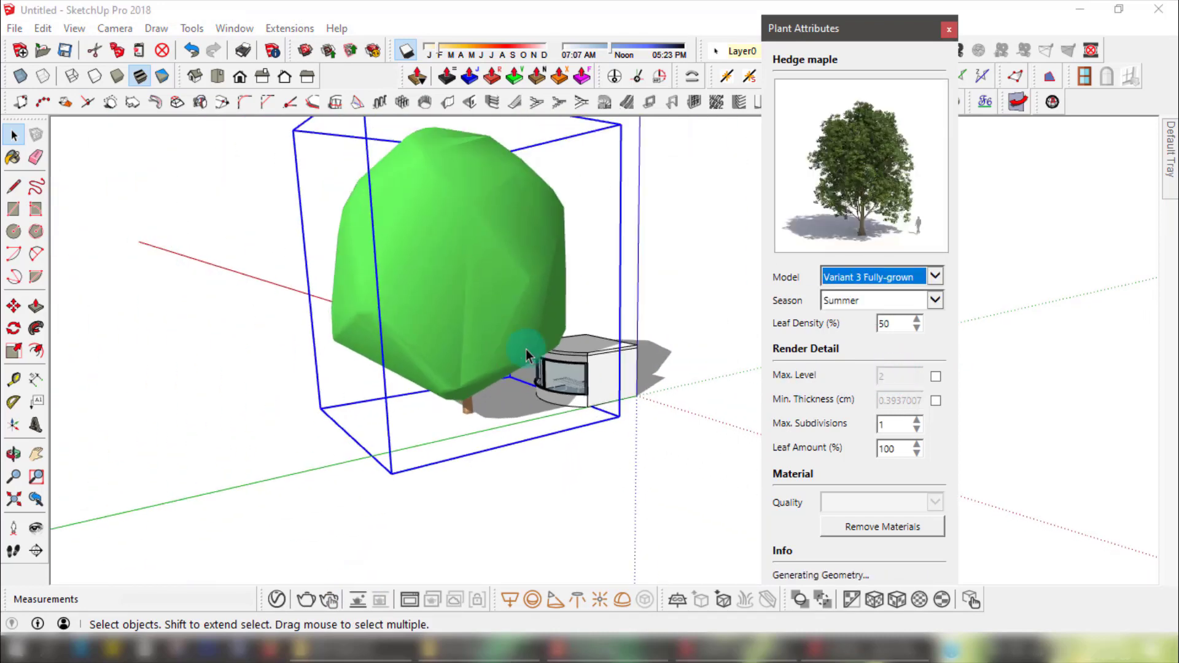
left_click(951, 27)
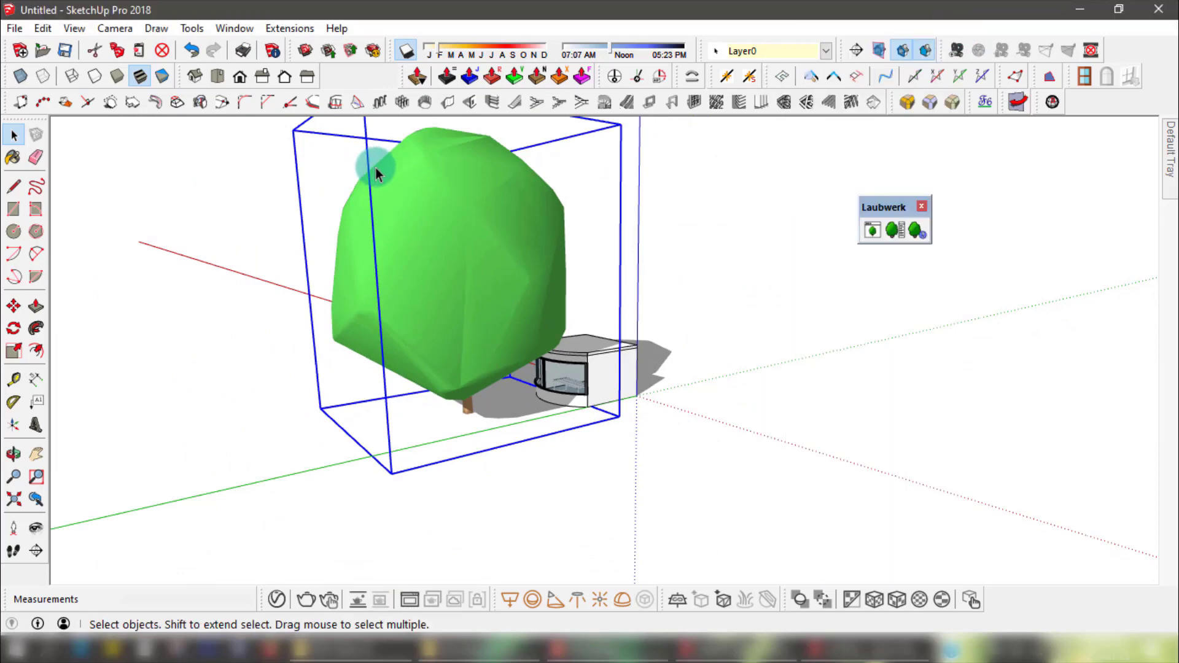
scroll(674, 277, "up", 2)
- Open the Laubwerk plant library and resize its browser panel
left_click(871, 230)
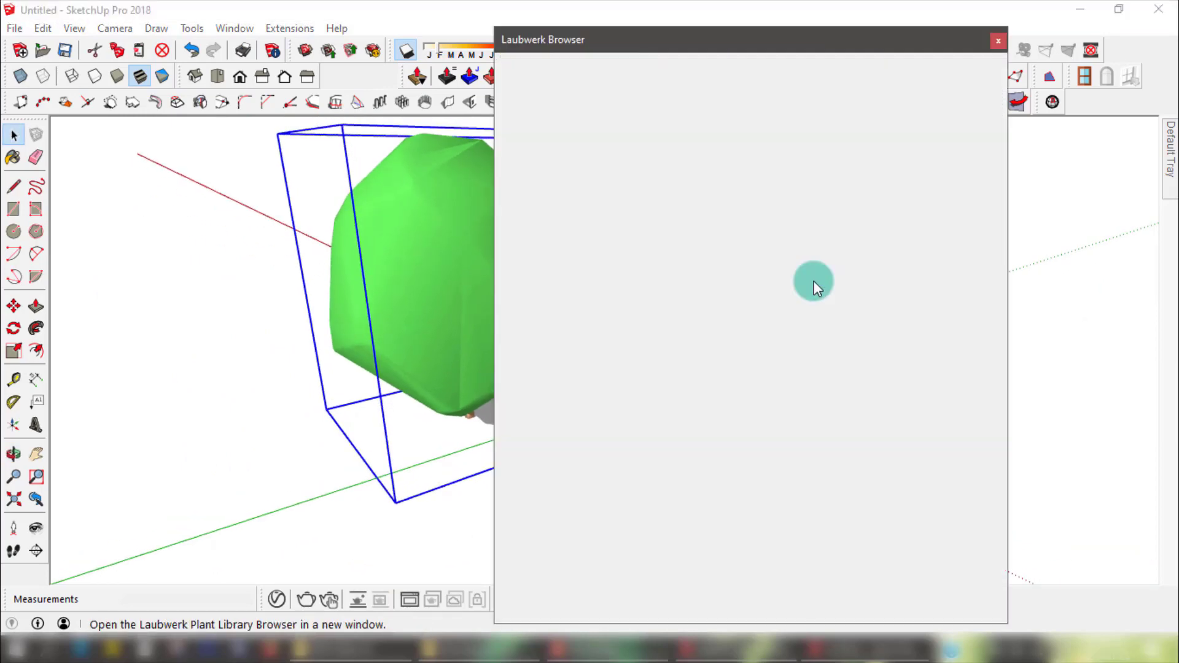
left_click_drag(1000, 132, 982, 383)
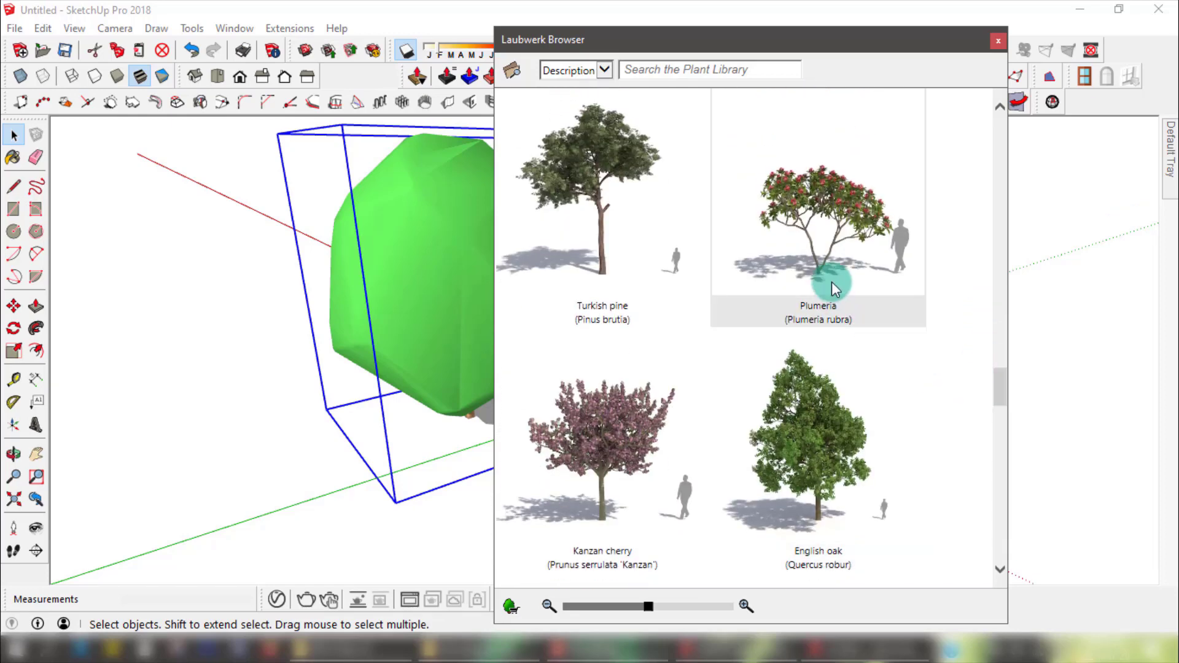
mouse_move(831, 274)
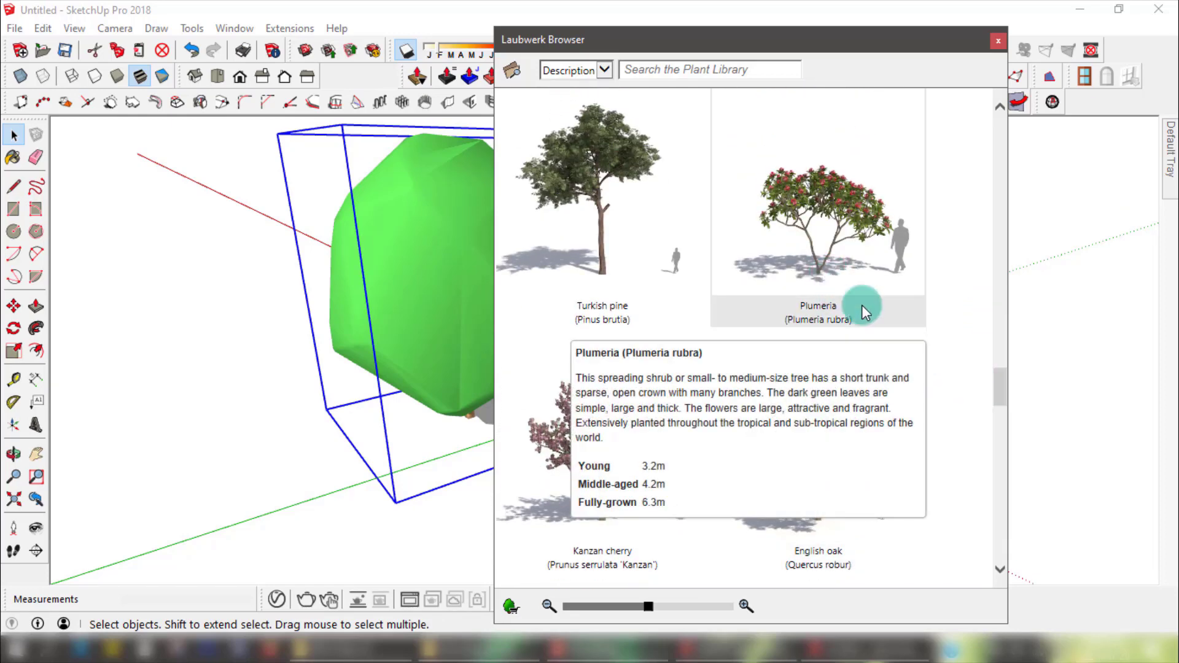
left_click_drag(999, 379, 998, 187)
scroll(978, 178, "up", 5)
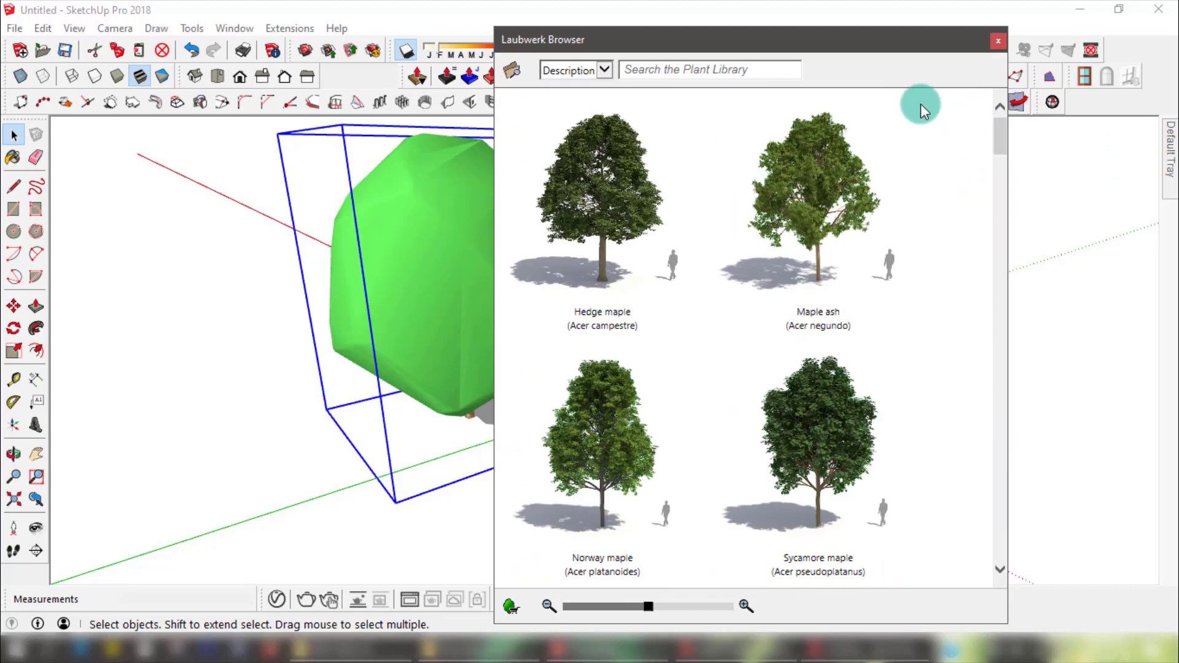
- Search 'fra', replace the Hedge maple with a Plumeria, and remove unused materials
left_click(651, 69)
type("fra")
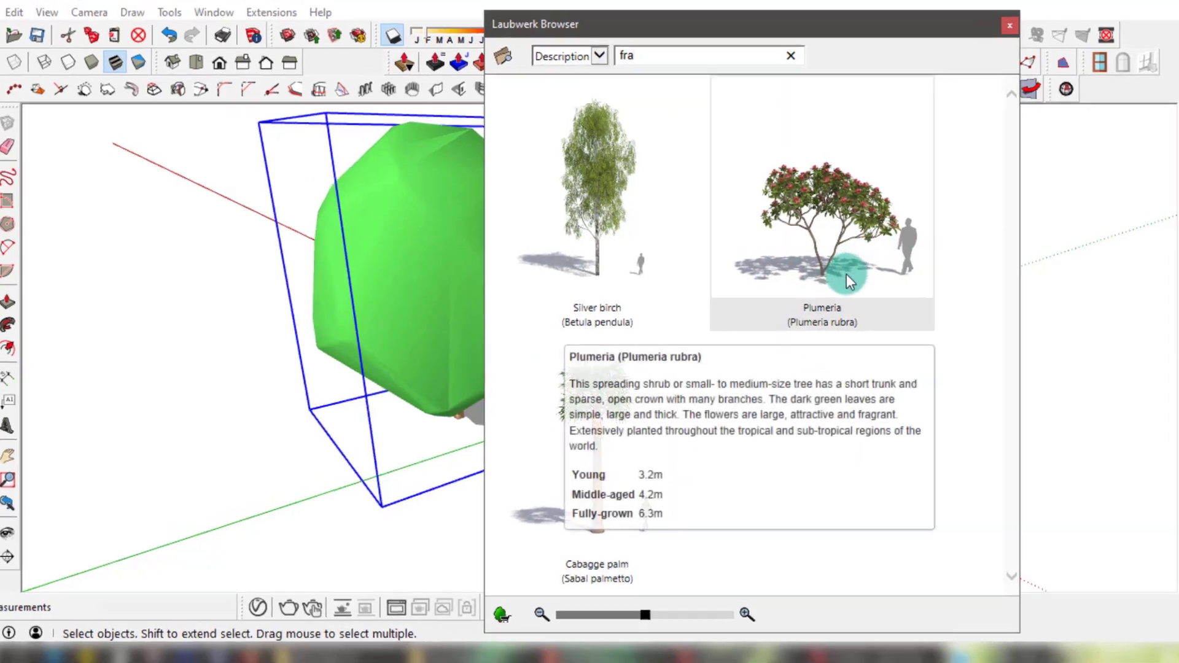
left_click(846, 274)
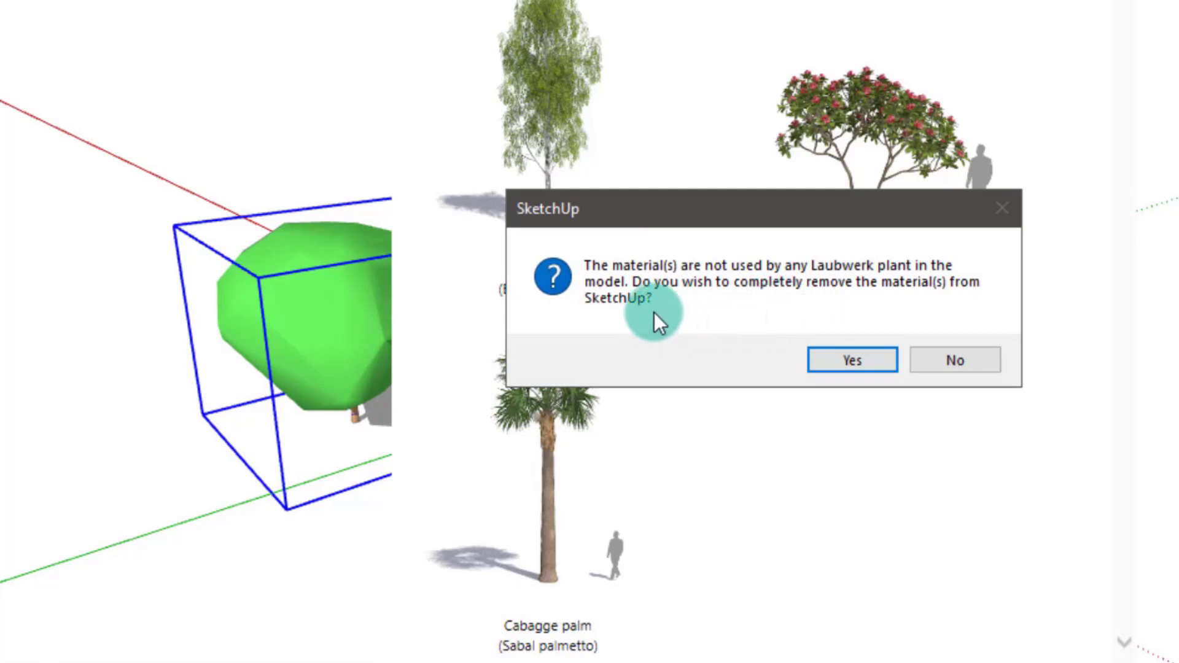
left_click(834, 359)
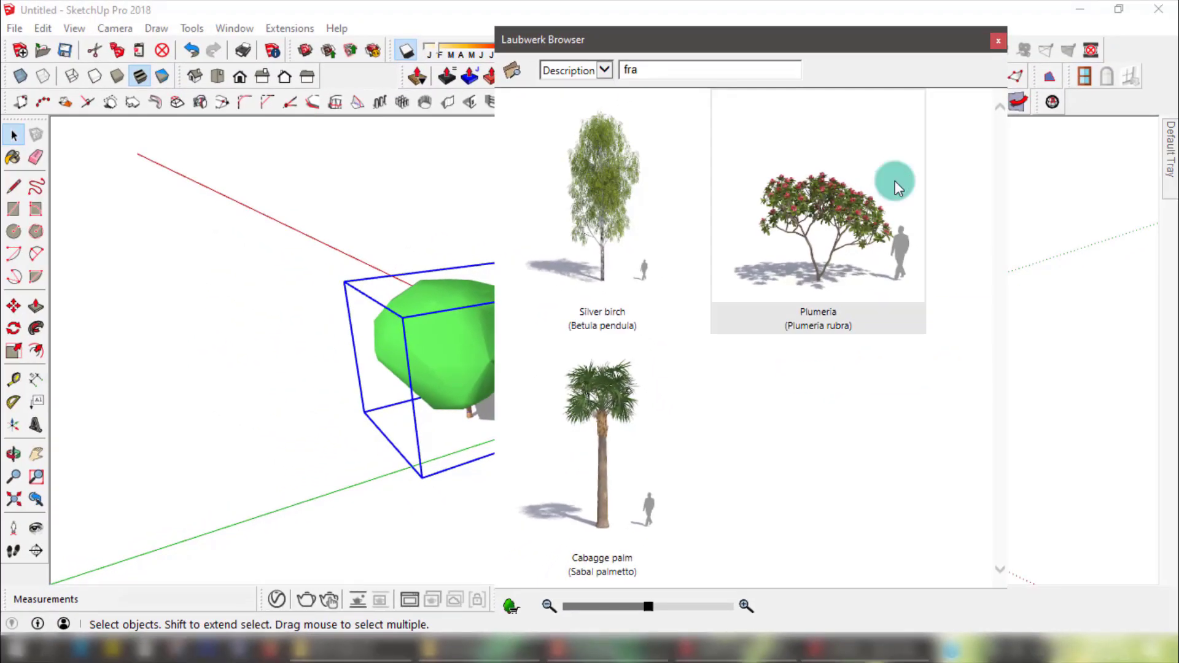
- Close the library and open the Plumeria's attributes, applying the Variant 1 Young model
left_click(998, 41)
scroll(528, 268, "up", 5)
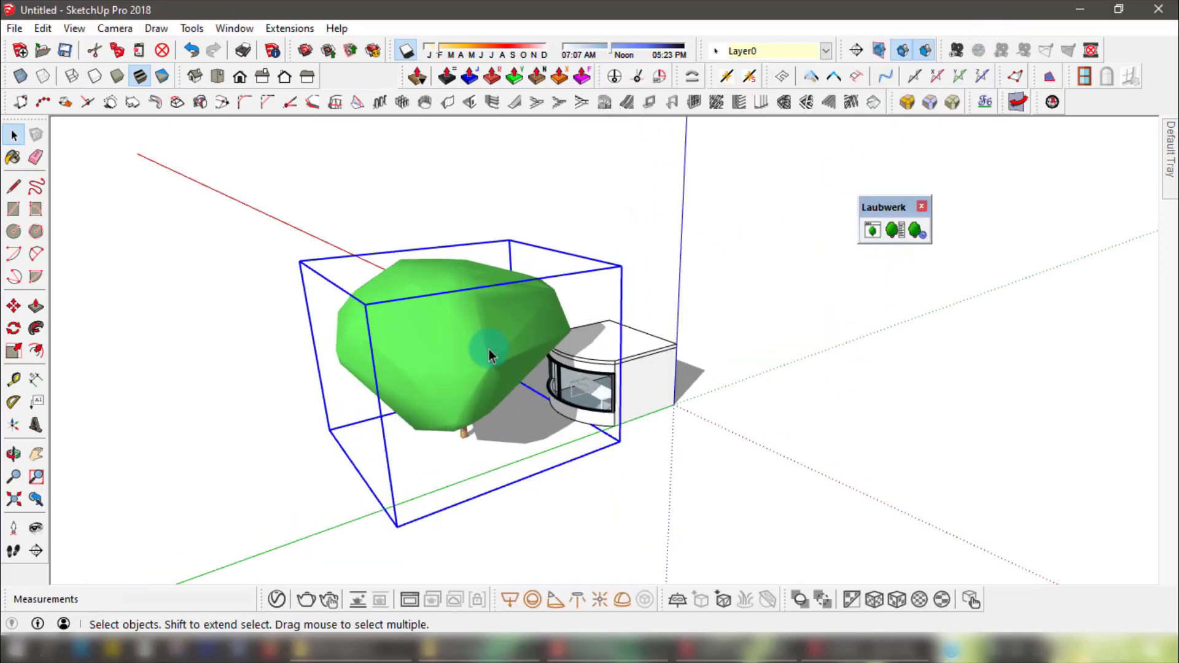
left_click(897, 230)
left_click(934, 276)
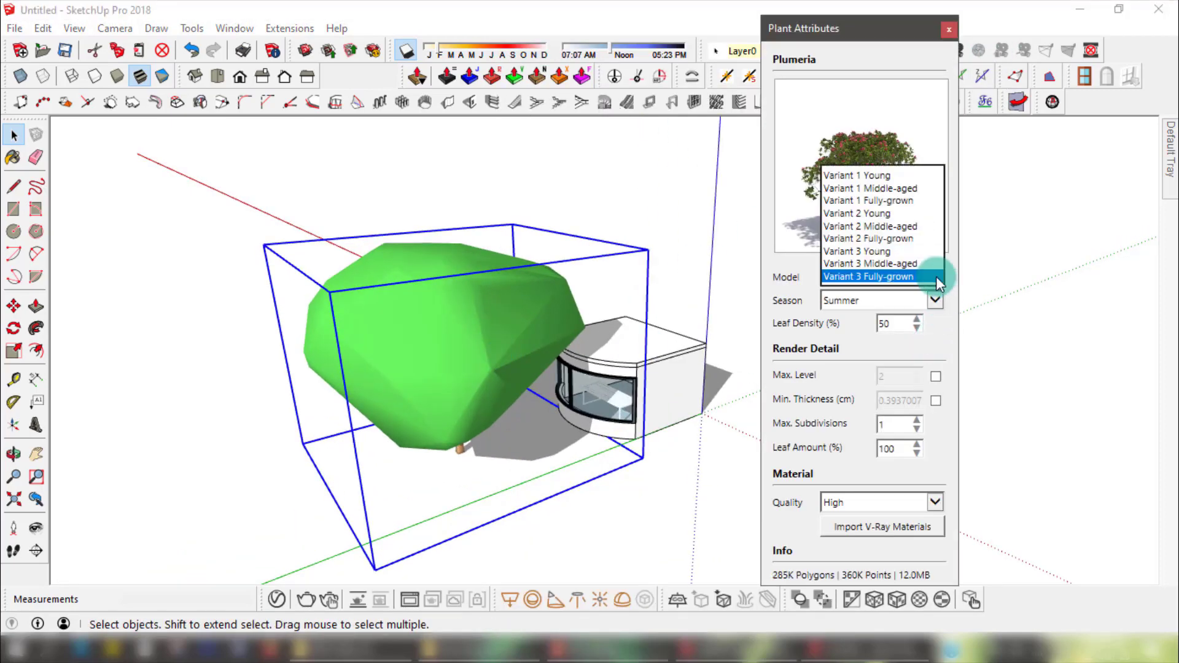
scroll(933, 270, "up", 8)
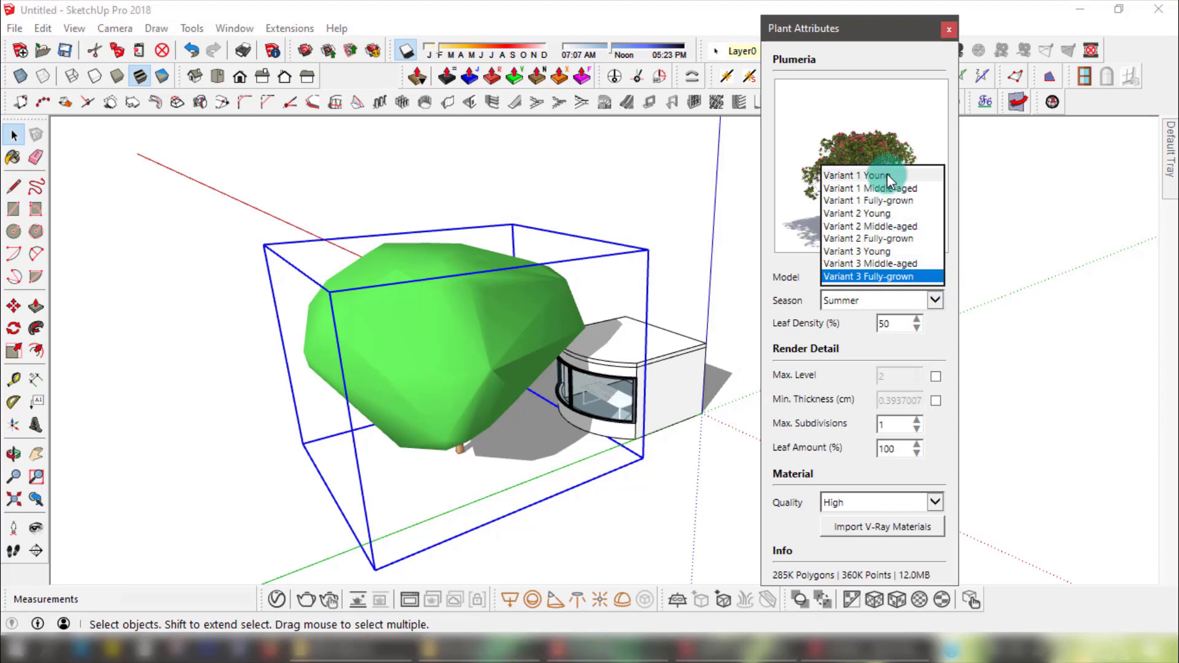
key("Return")
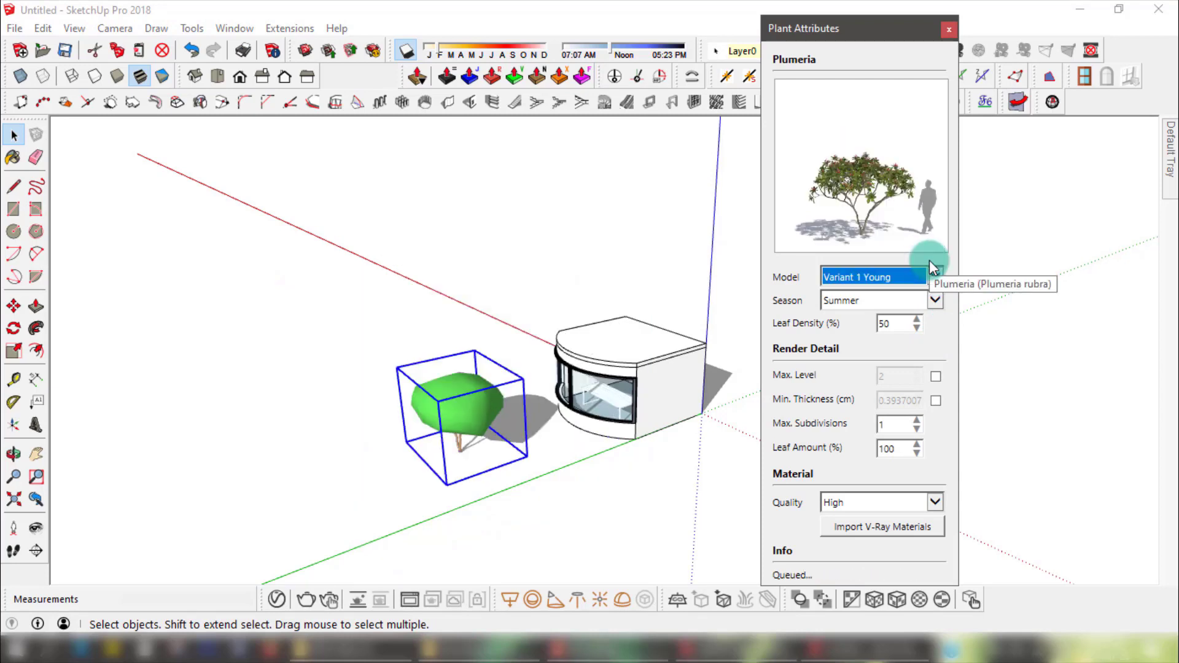
scroll(472, 452, "up", 5)
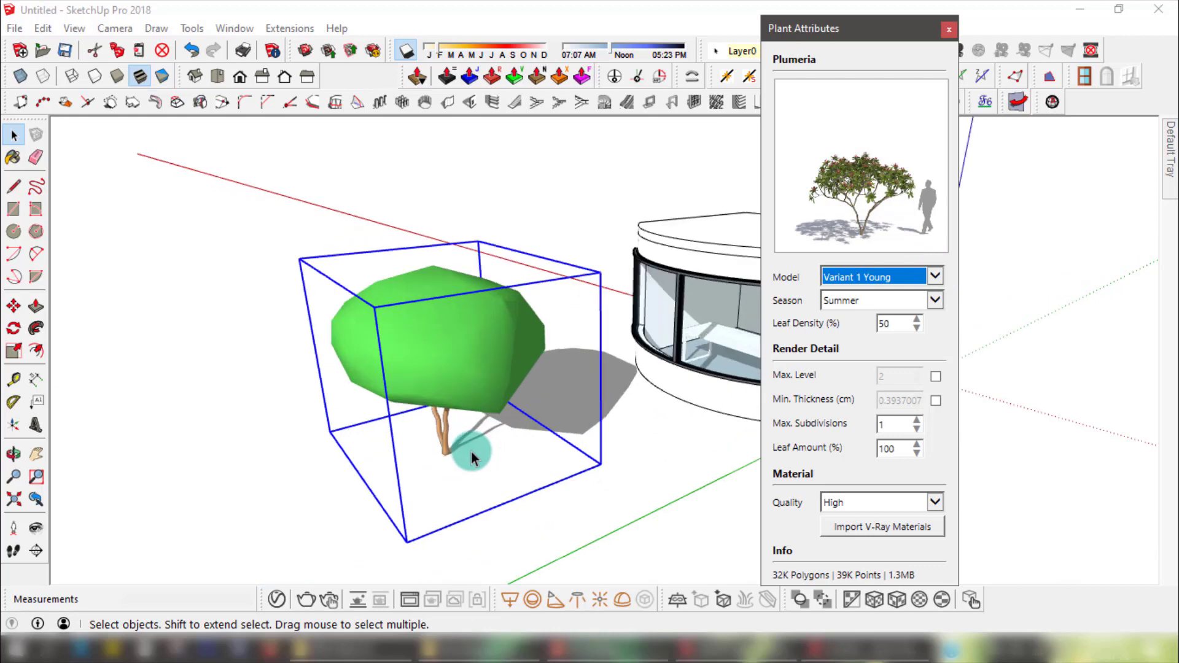
- Set the Plumeria's season to Spring, moving the attributes panel aside
left_click(934, 301)
left_click(830, 326)
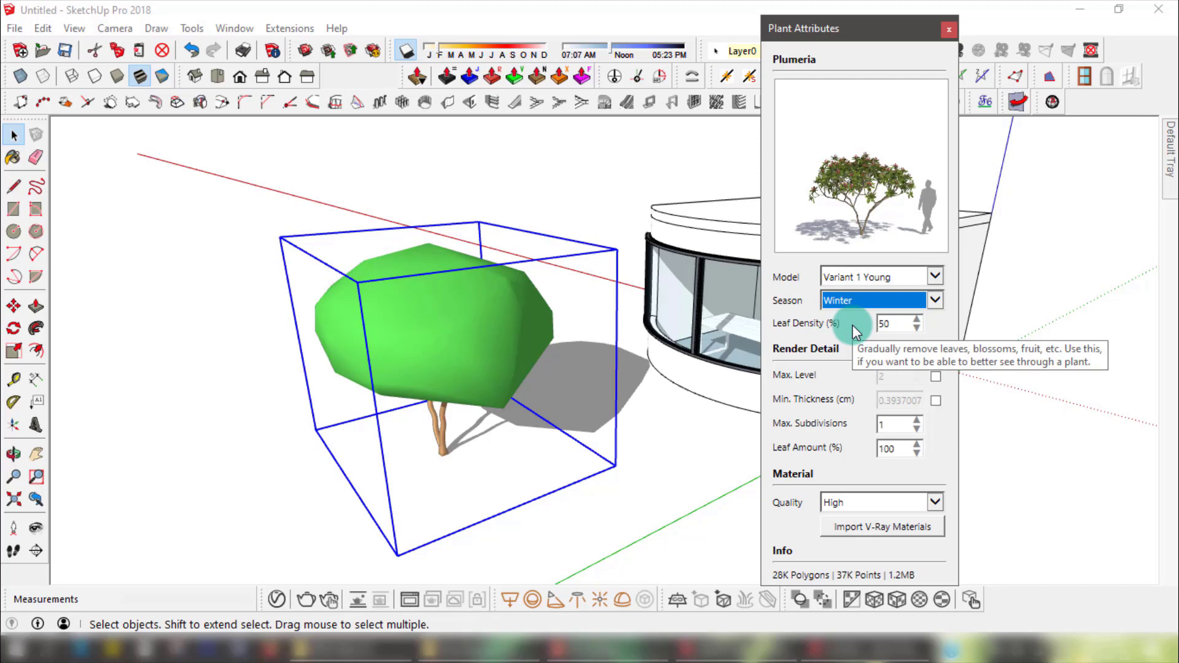
left_click_drag(867, 40, 729, 48)
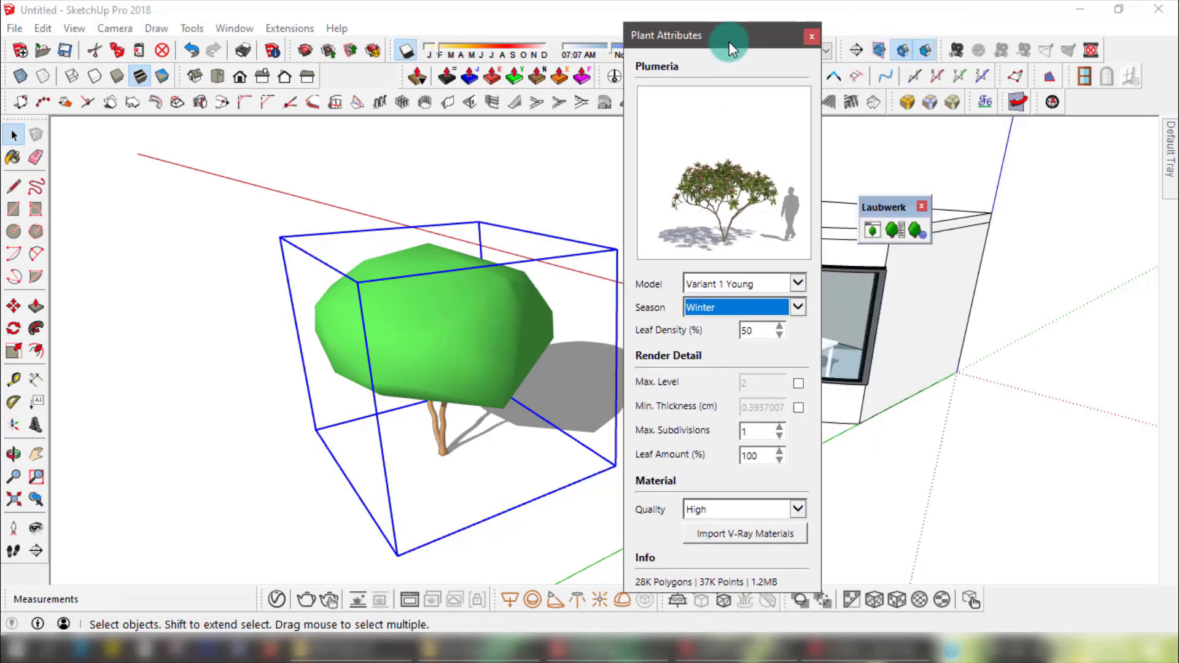
left_click(780, 307)
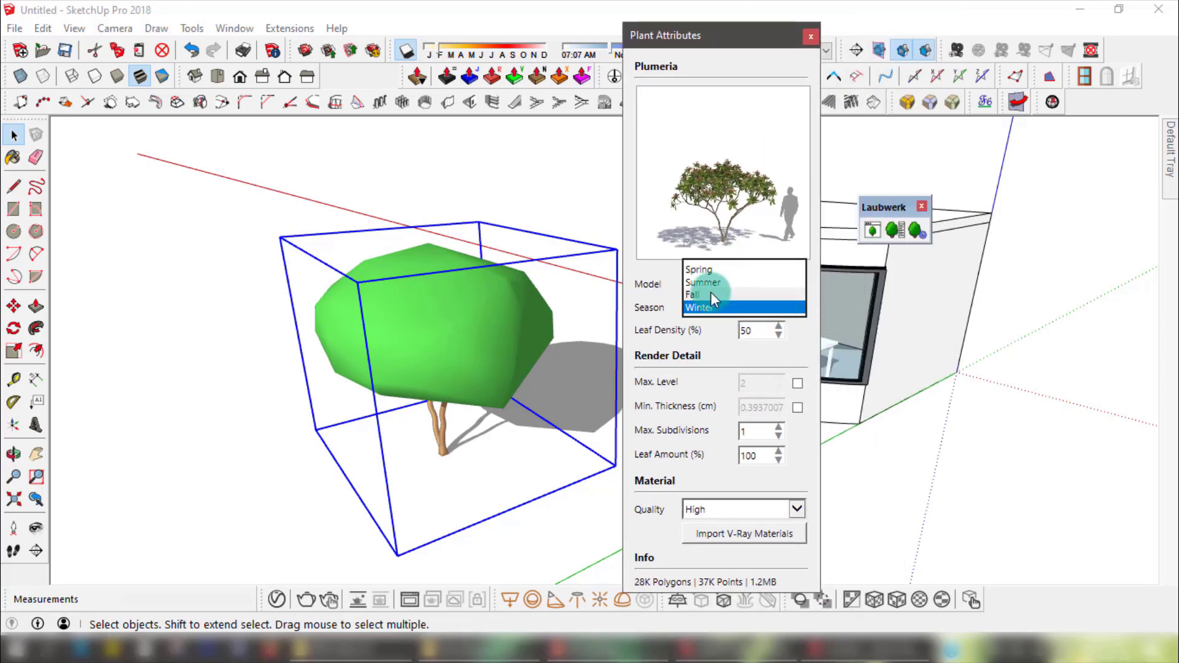
left_click(705, 284)
left_click(798, 309)
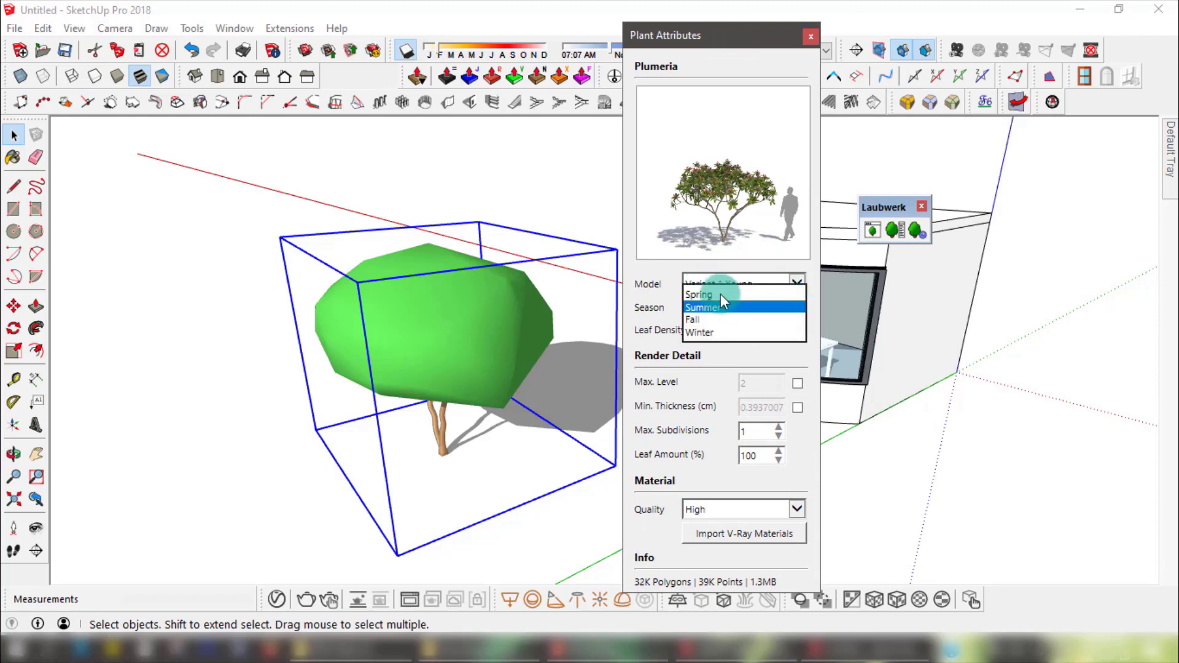
left_click(716, 295)
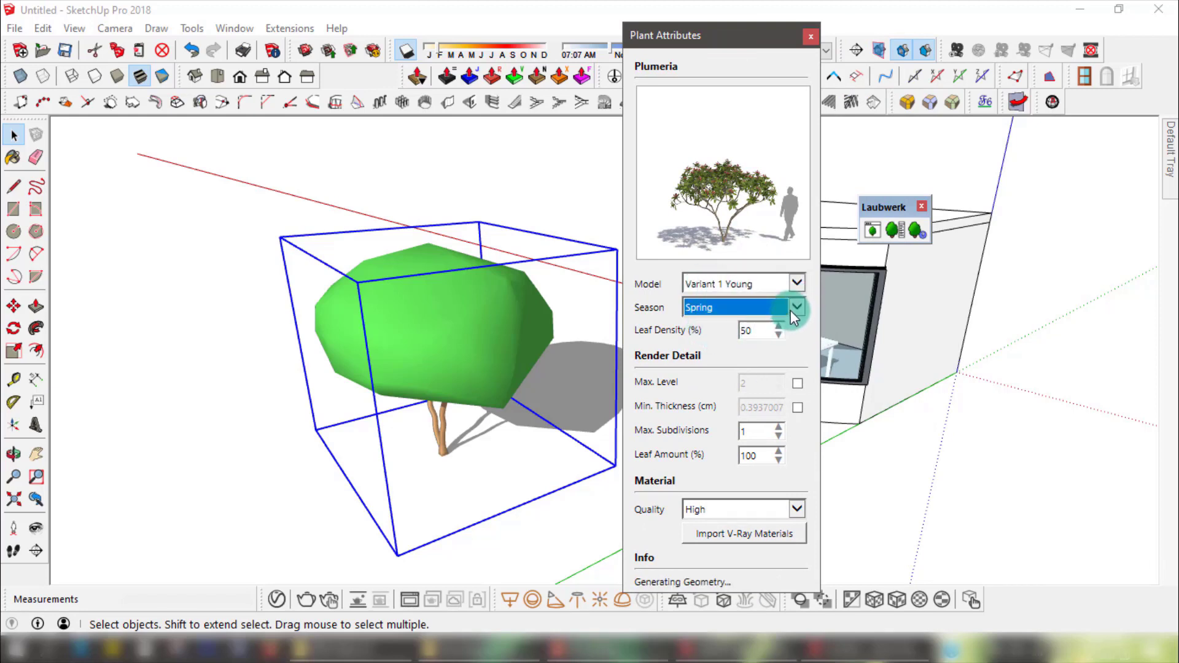
- Set leaf density to 100 and change the Plumeria to Variant 1 Fully-grown
left_click(742, 331)
type("100")
key("Return")
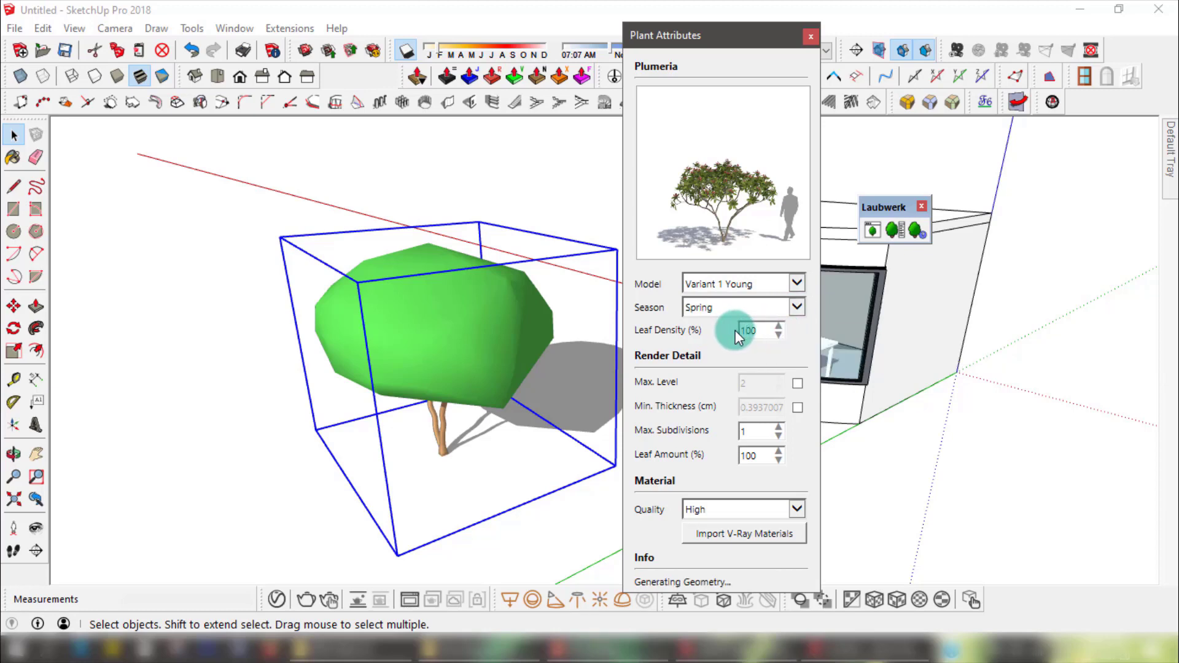
left_click(796, 284)
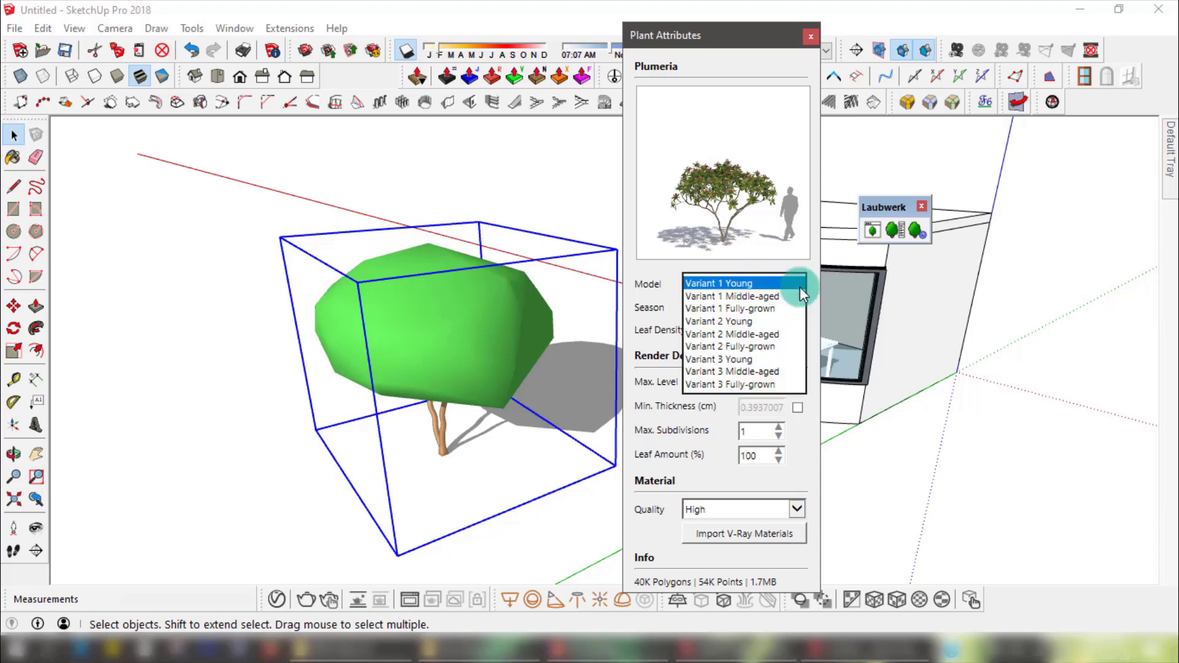
left_click(760, 307)
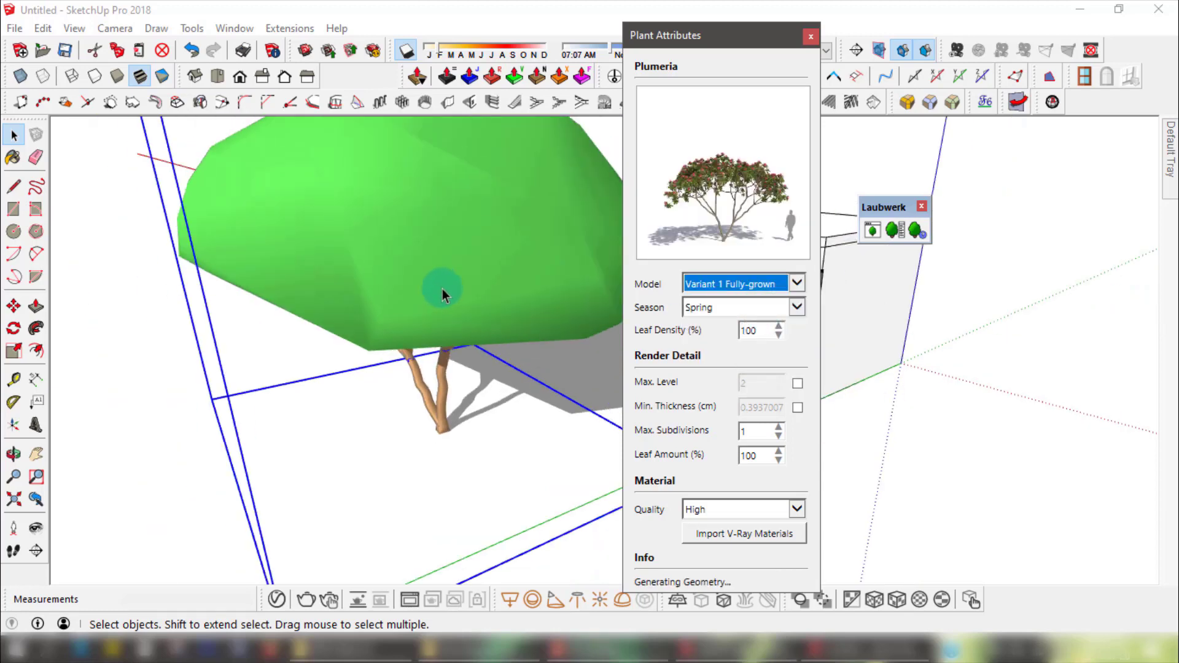
scroll(444, 294, "down", 3)
middle_click_drag(499, 264, 461, 308)
scroll(455, 334, "up", 2)
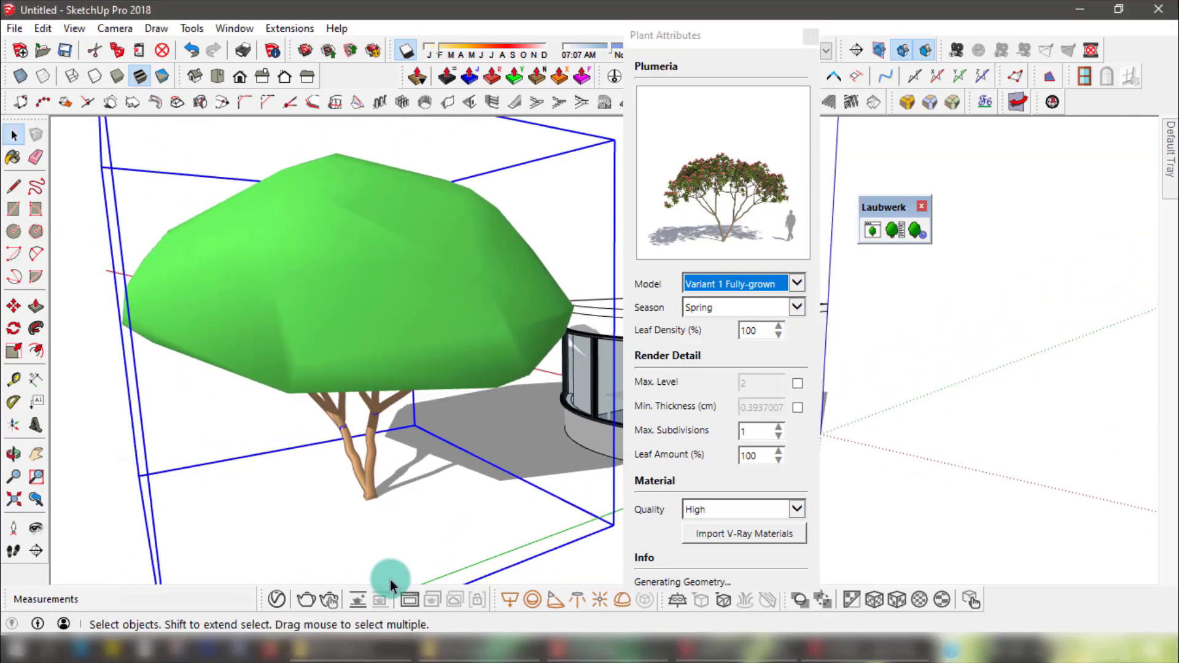
- Start the interactive render and preview the Plumeria tree with its season set to Winter
left_click(359, 600)
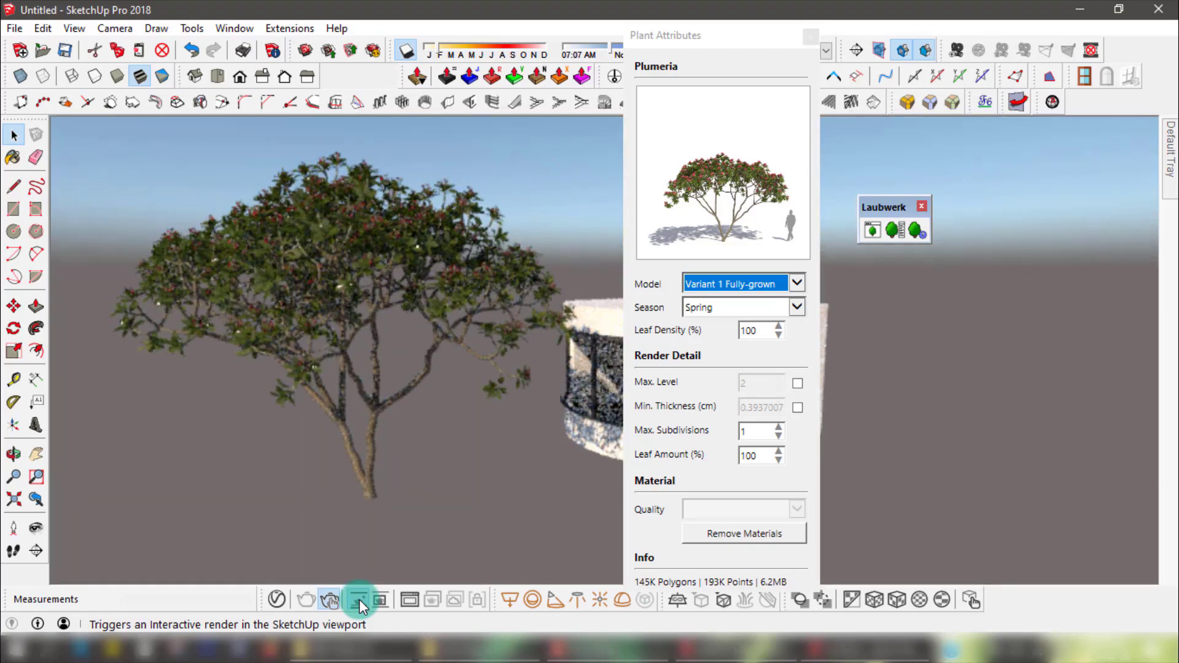
left_click(798, 311)
left_click(700, 342)
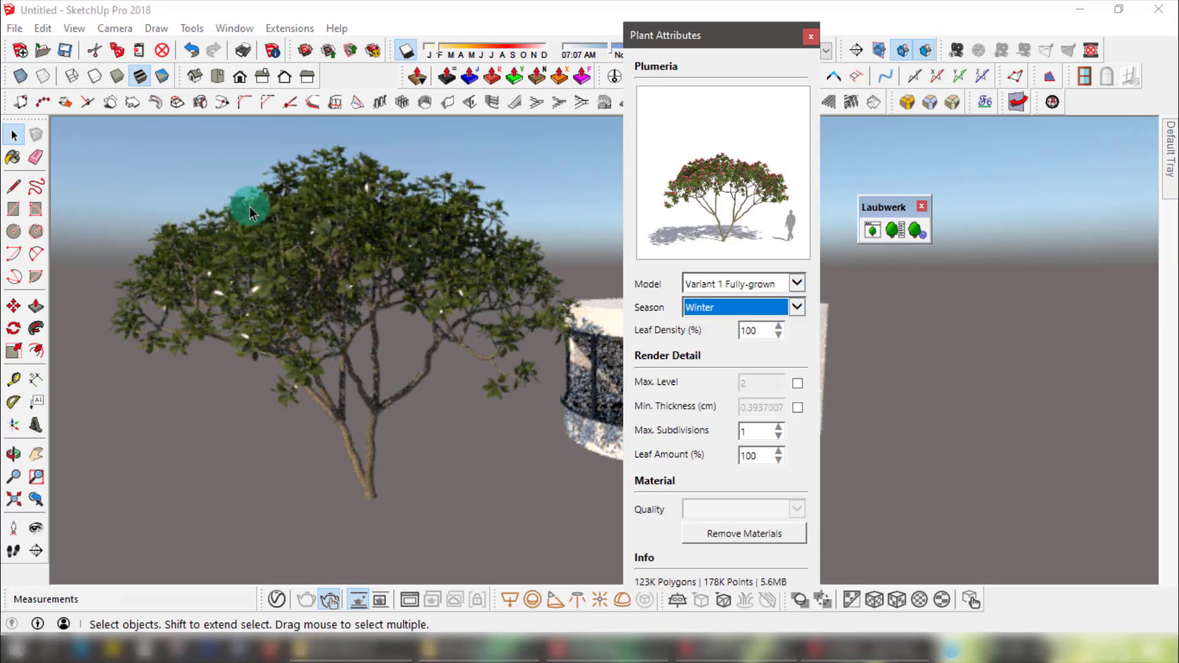
scroll(356, 231, "up", 3)
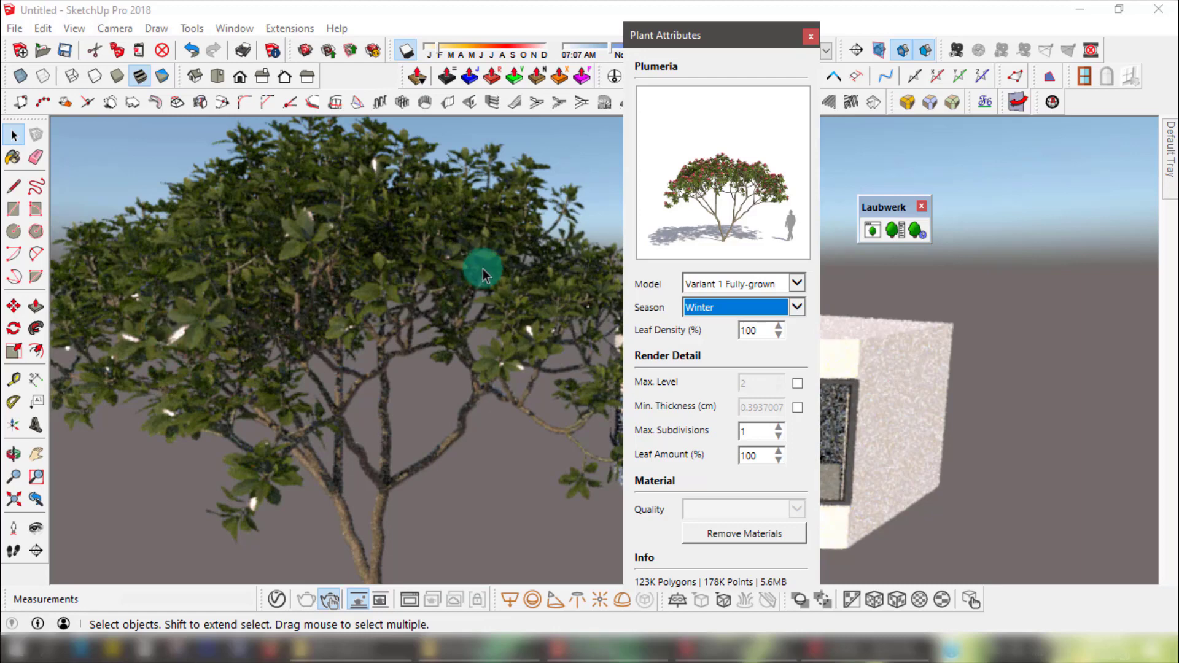
- Return the Plumeria's season to Spring, view the treetop, and turn off the live render
left_click(795, 310)
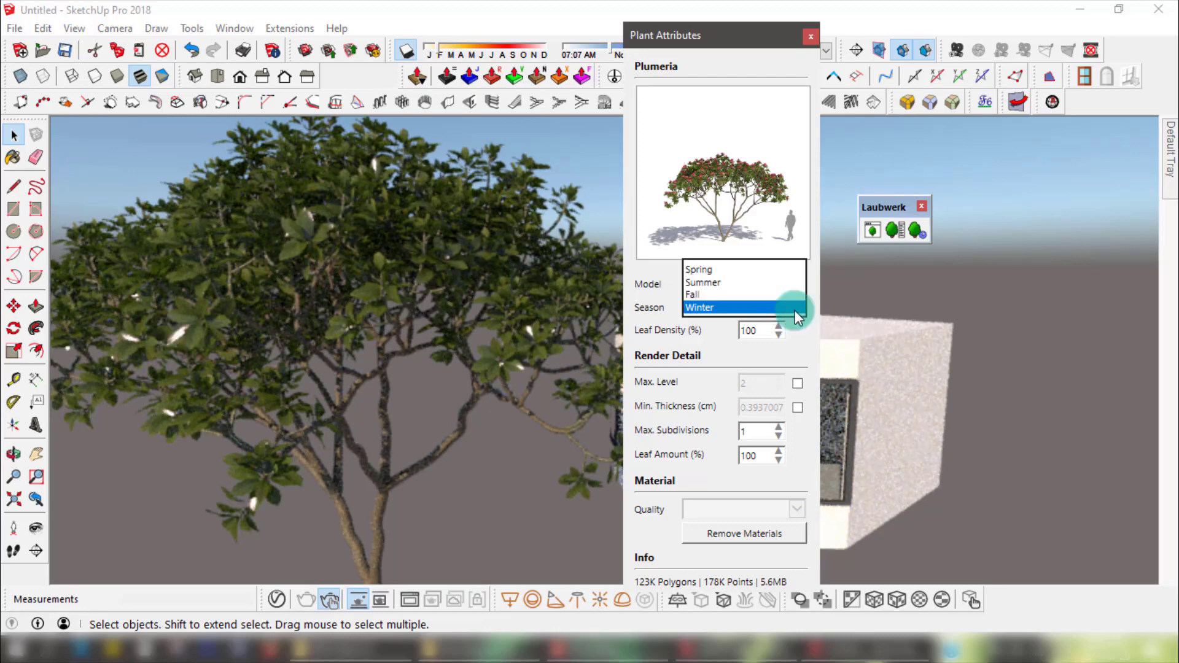
left_click(706, 270)
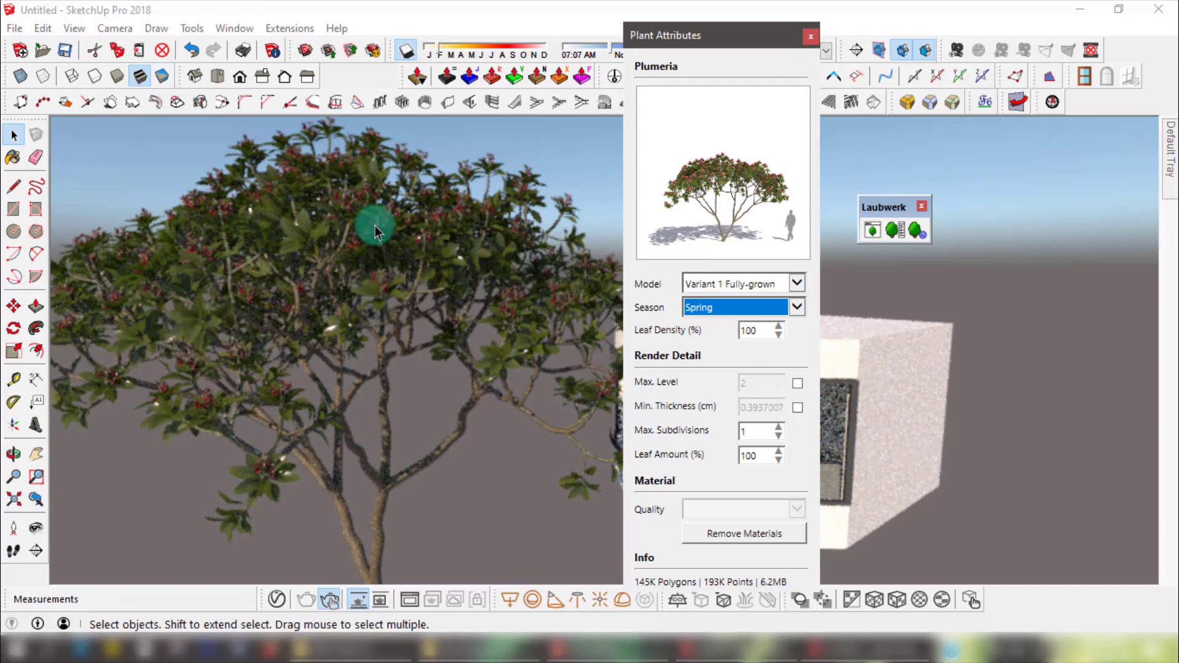
middle_click_drag(374, 226, 382, 378)
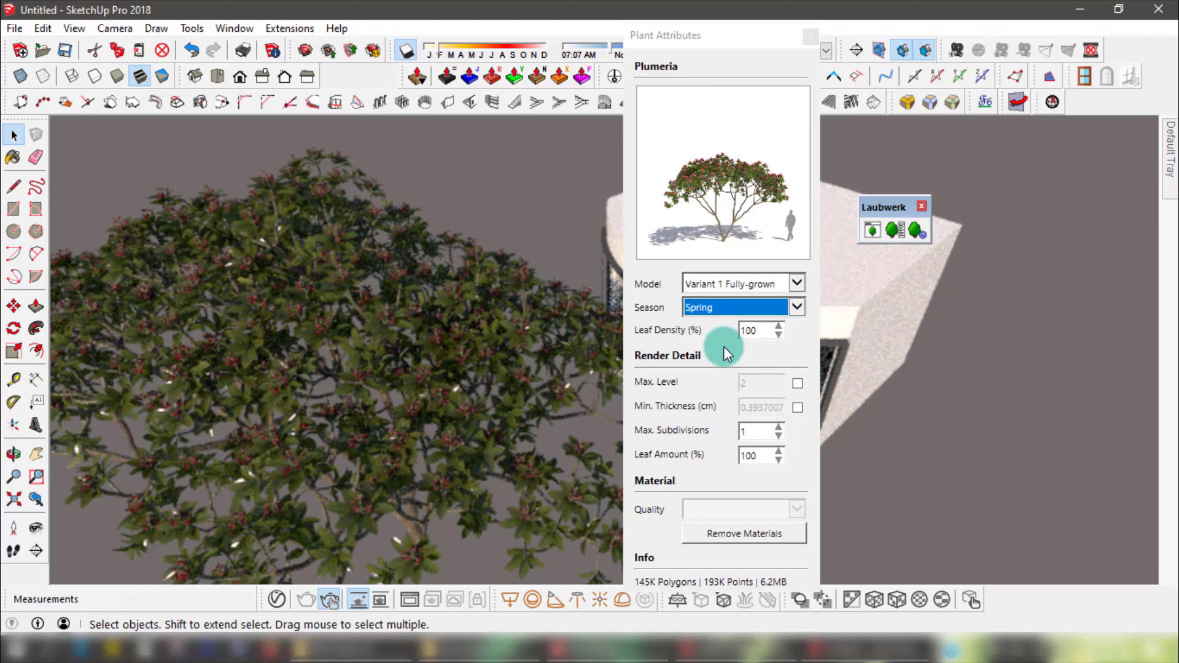
left_click(359, 599)
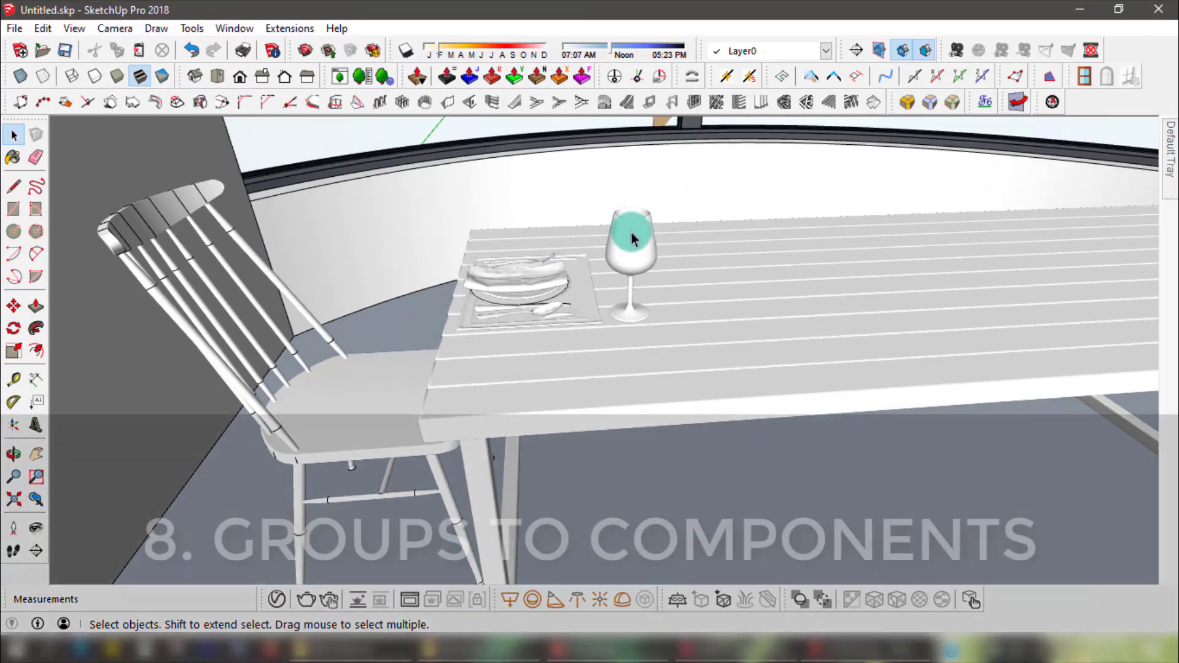
- Pin the Default Tray open while selecting the plate-and-glass and chair groups
left_click(631, 233)
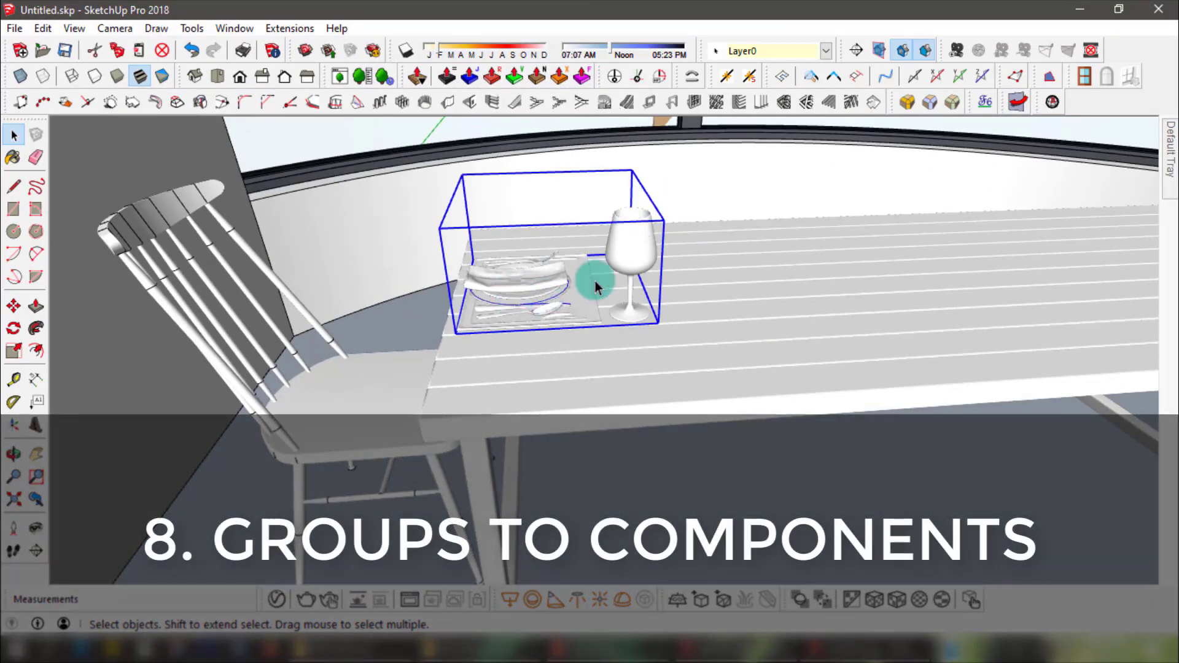
mouse_move(1169, 148)
left_click(1154, 123)
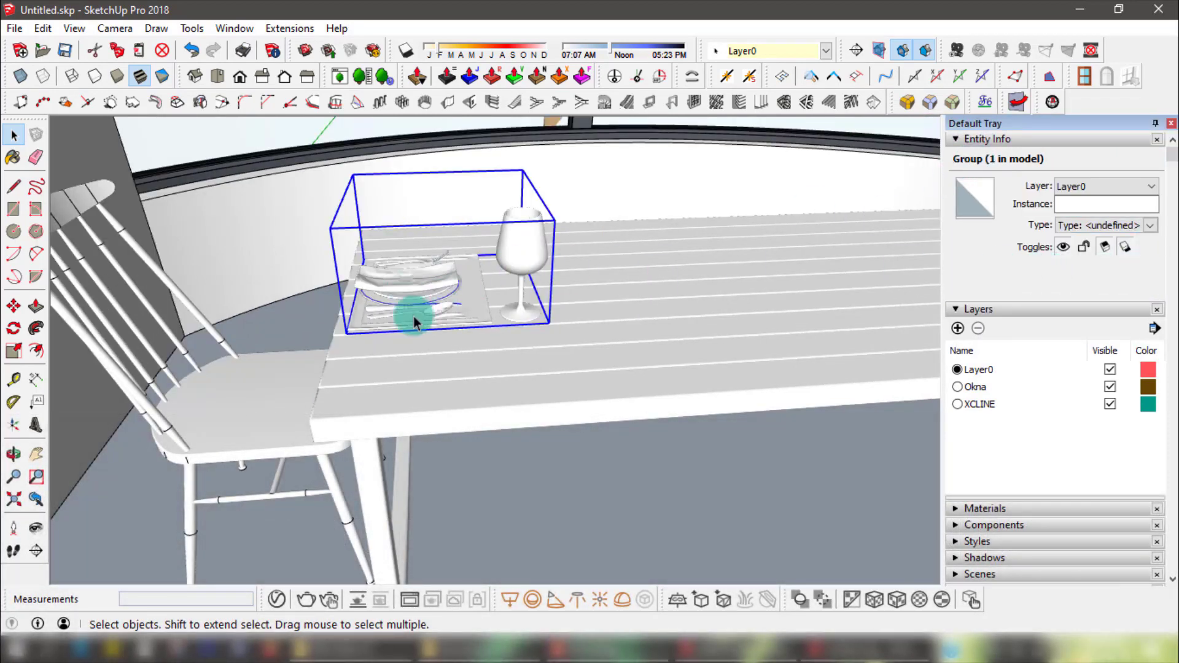
left_click(298, 405)
- Open the place-setting group and inspect its wine glass and two plate sub-groups
left_click(500, 244)
double_click(522, 247)
left_click(522, 250)
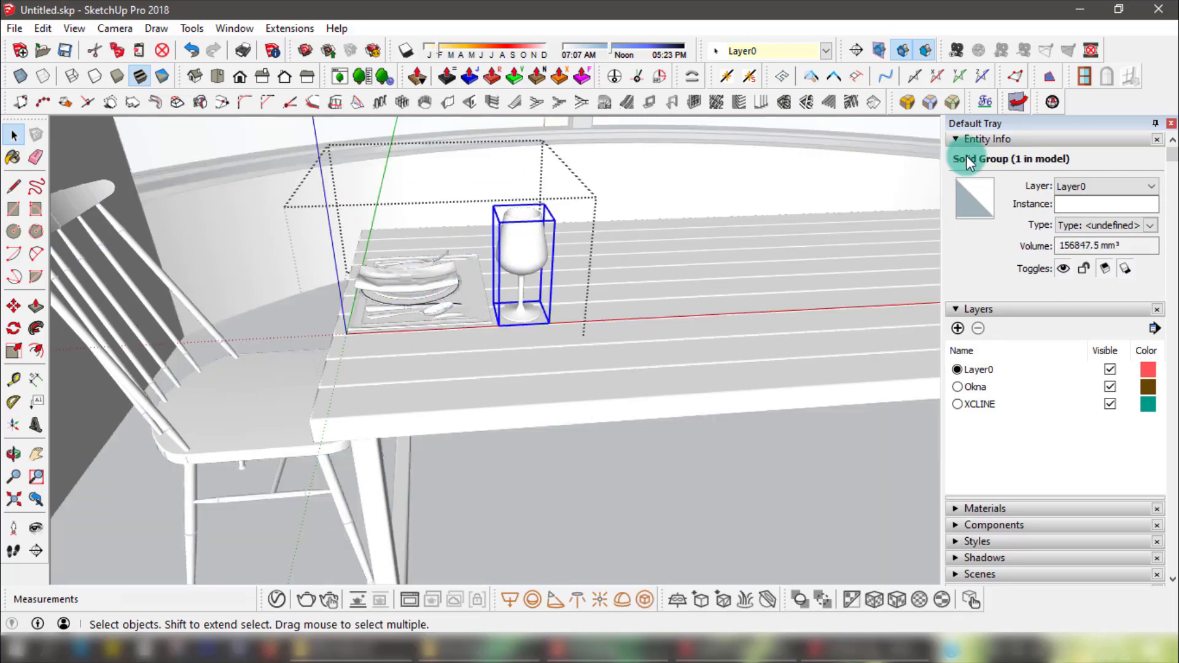
left_click(417, 278)
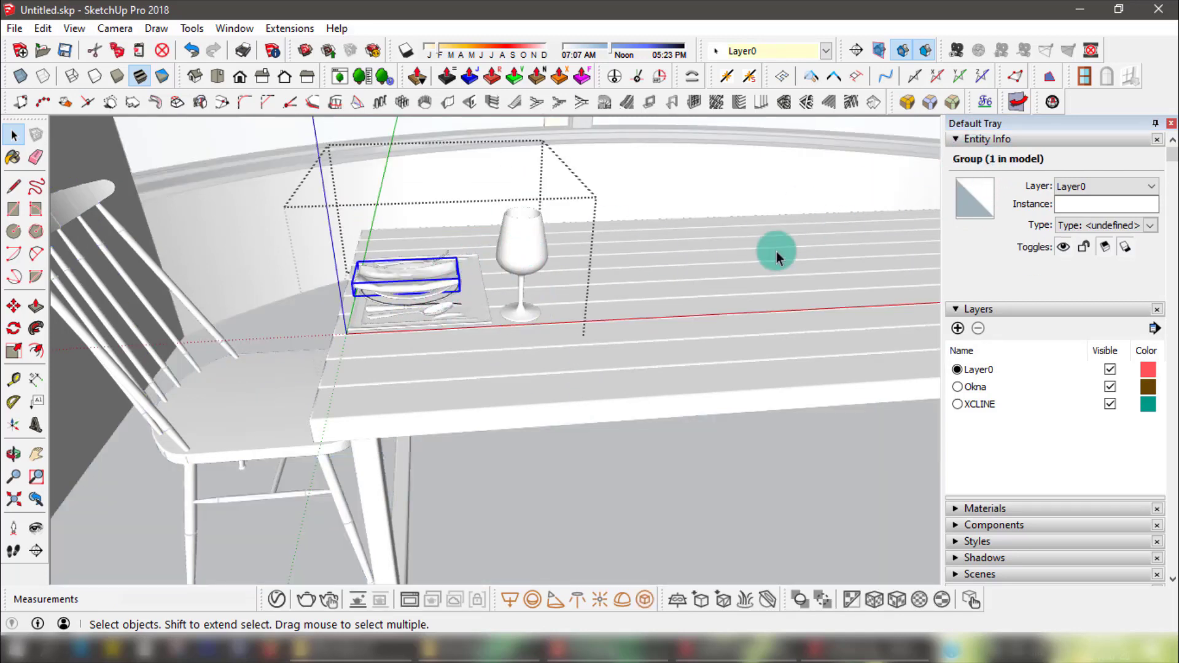
left_click(430, 298)
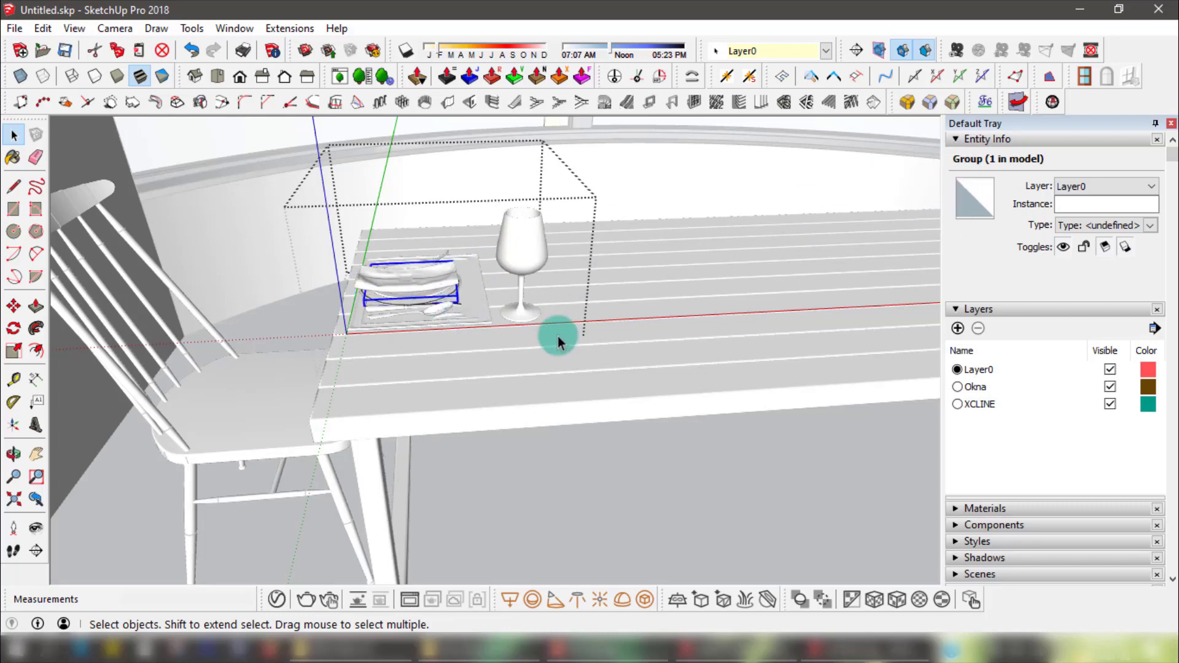
left_click(521, 243)
middle_click_drag(521, 243, 520, 297)
key("Escape")
- Orbit around the table, alternately selecting the place setting and chair, then clear the selection
left_click(509, 297)
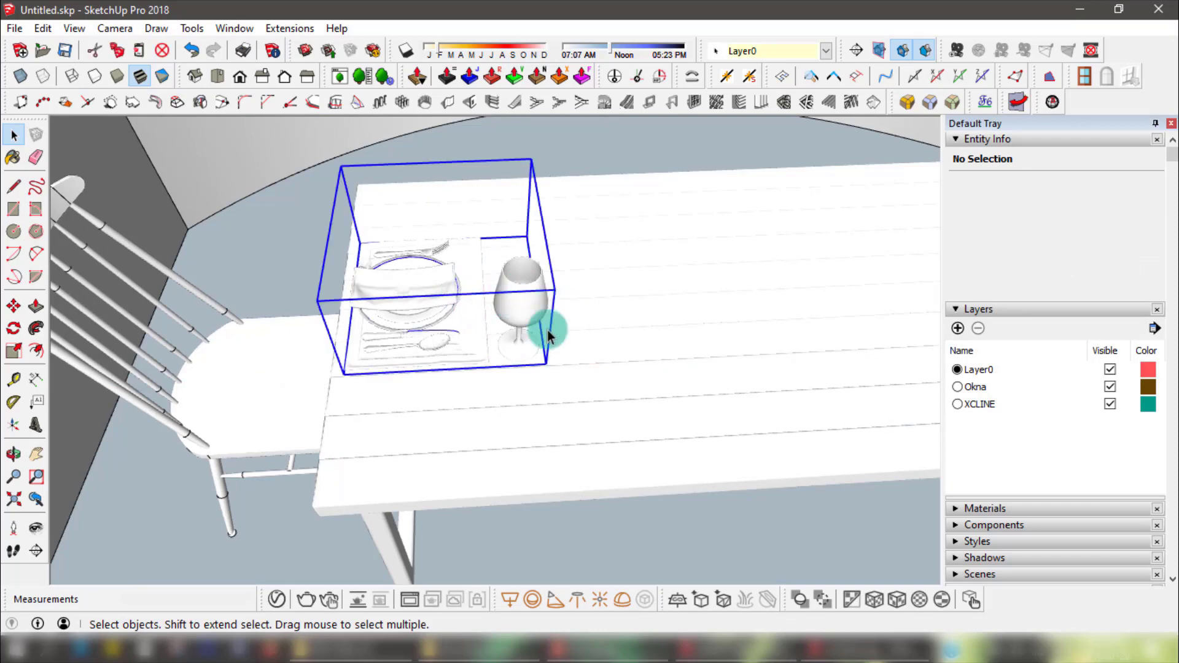
middle_click_drag(874, 318, 228, 399)
left_click(229, 399)
middle_click_drag(653, 363, 487, 315)
left_click(389, 311)
left_click(221, 381)
left_click(343, 338)
left_click(246, 393)
left_click(529, 336)
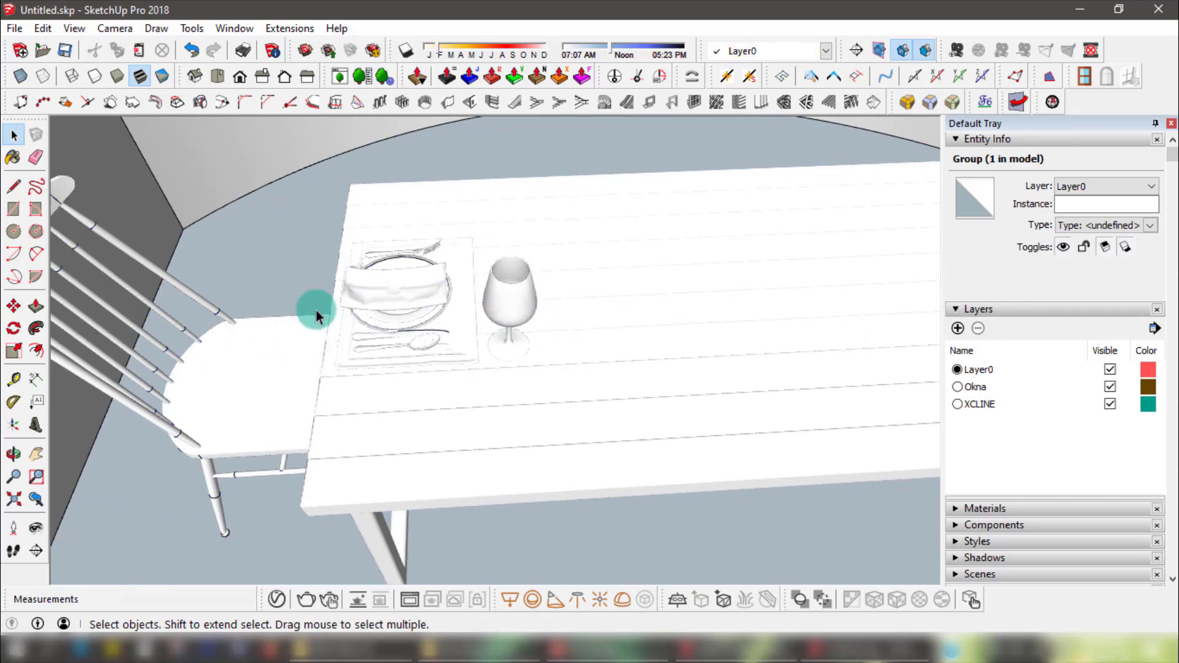
middle_click_drag(363, 284, 342, 376)
- Make the chair group into a component named 'Chair'
left_click(342, 377)
right_click(330, 390)
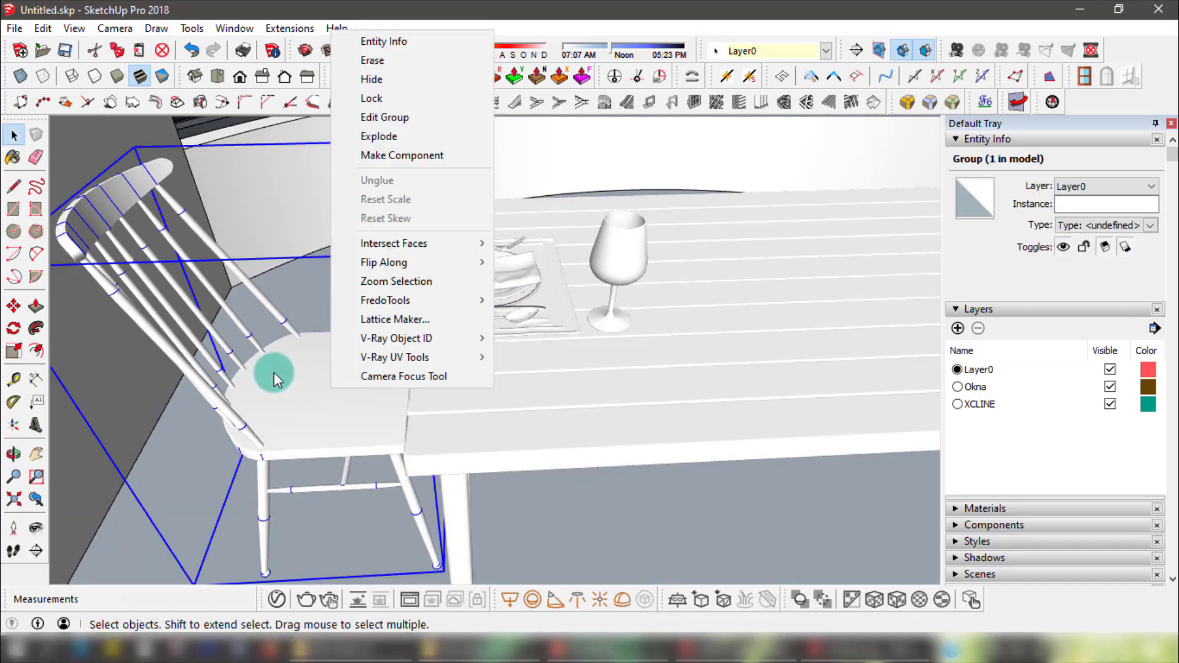
left_click(378, 157)
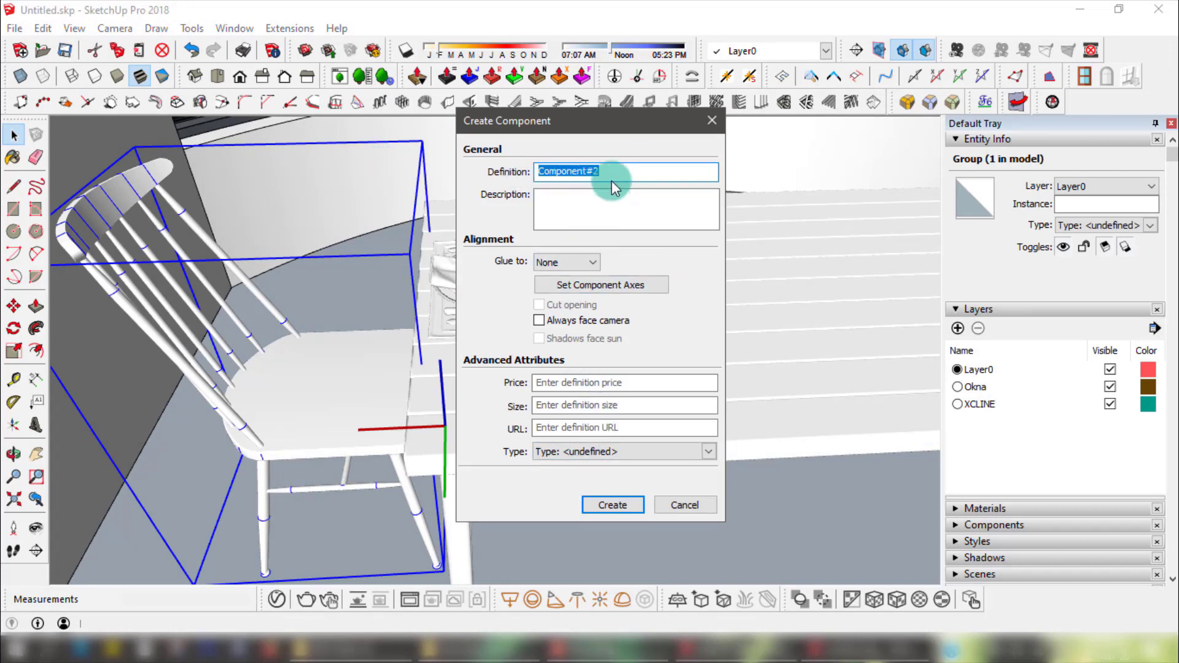
type("Chair")
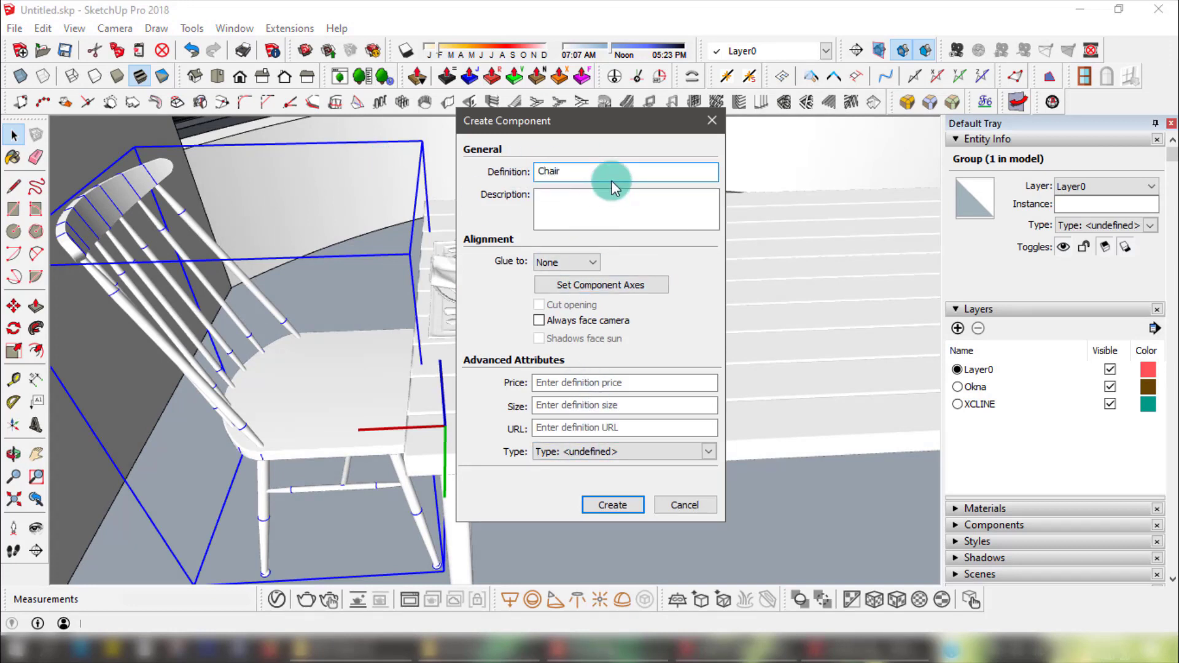
left_click(612, 504)
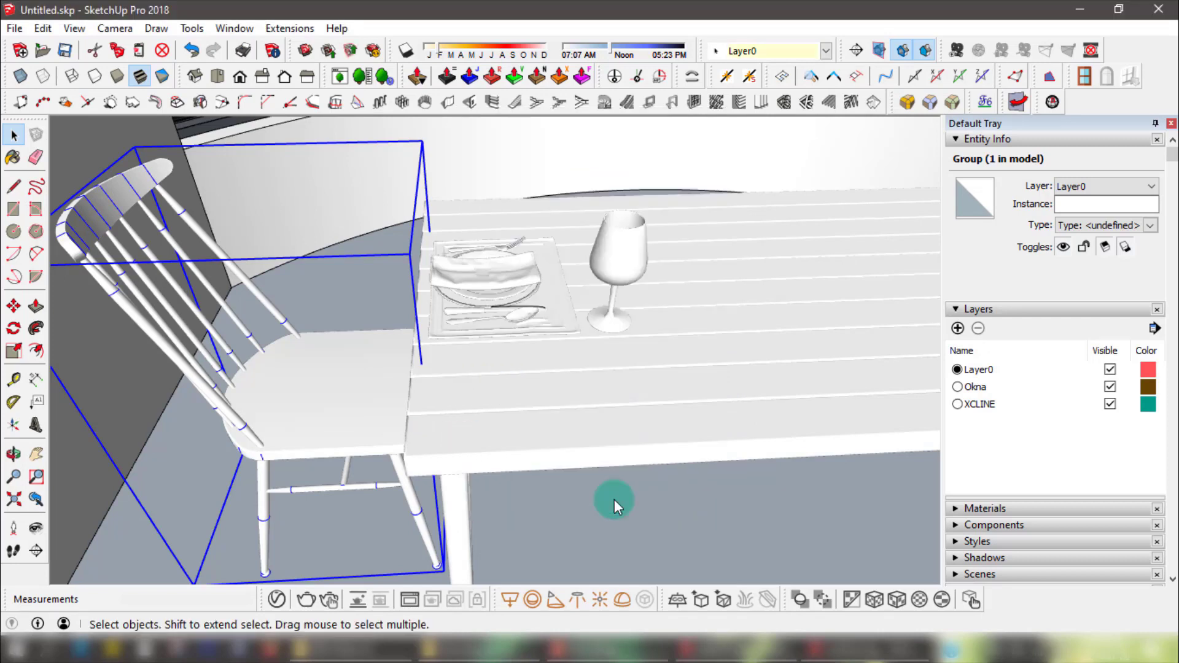
- Compare the place-setting group with the Chair component, then enter the place-setting group for editing
left_click(520, 267)
left_click(363, 427)
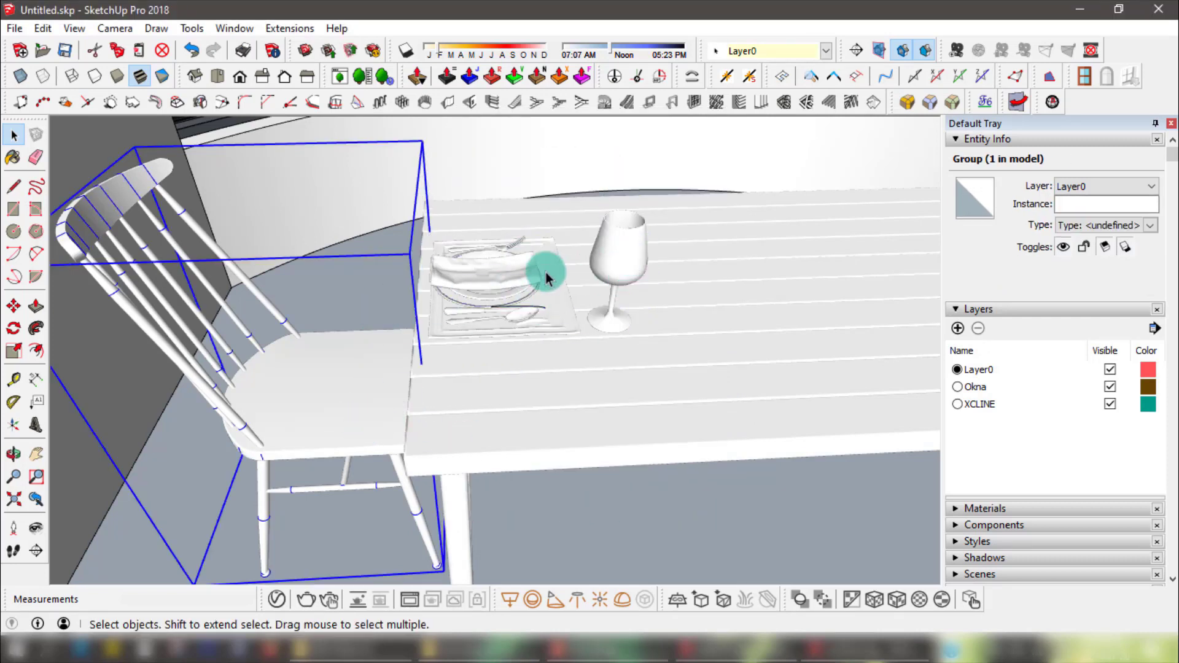
left_click(495, 284)
left_click(362, 380)
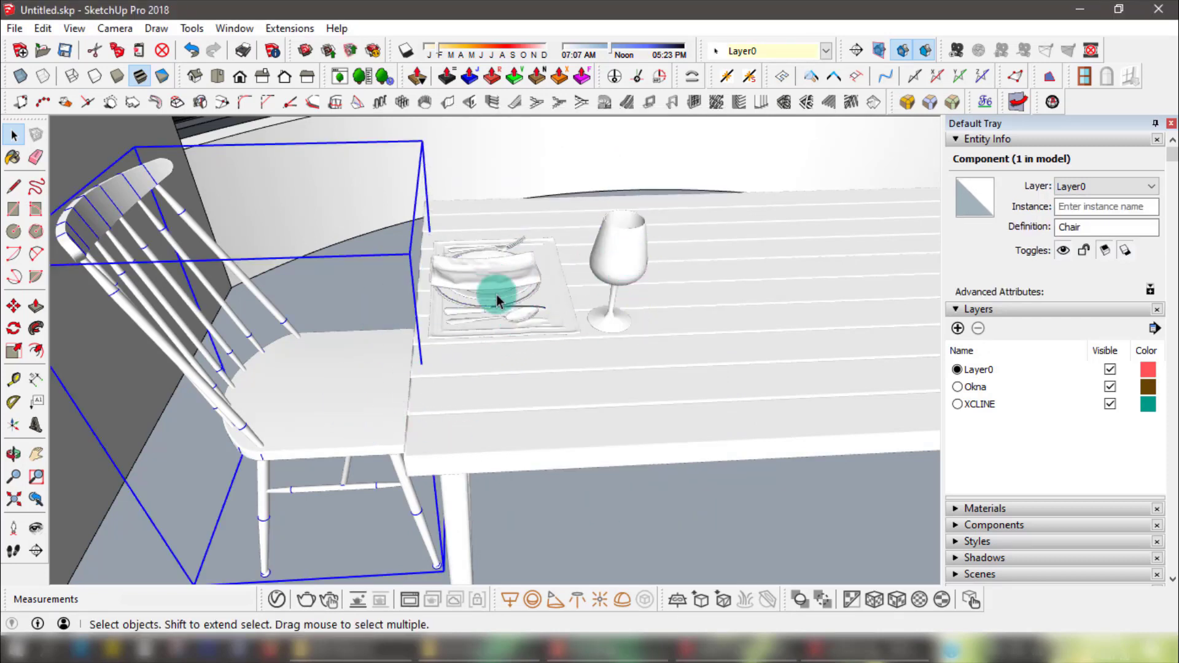
left_click(498, 288)
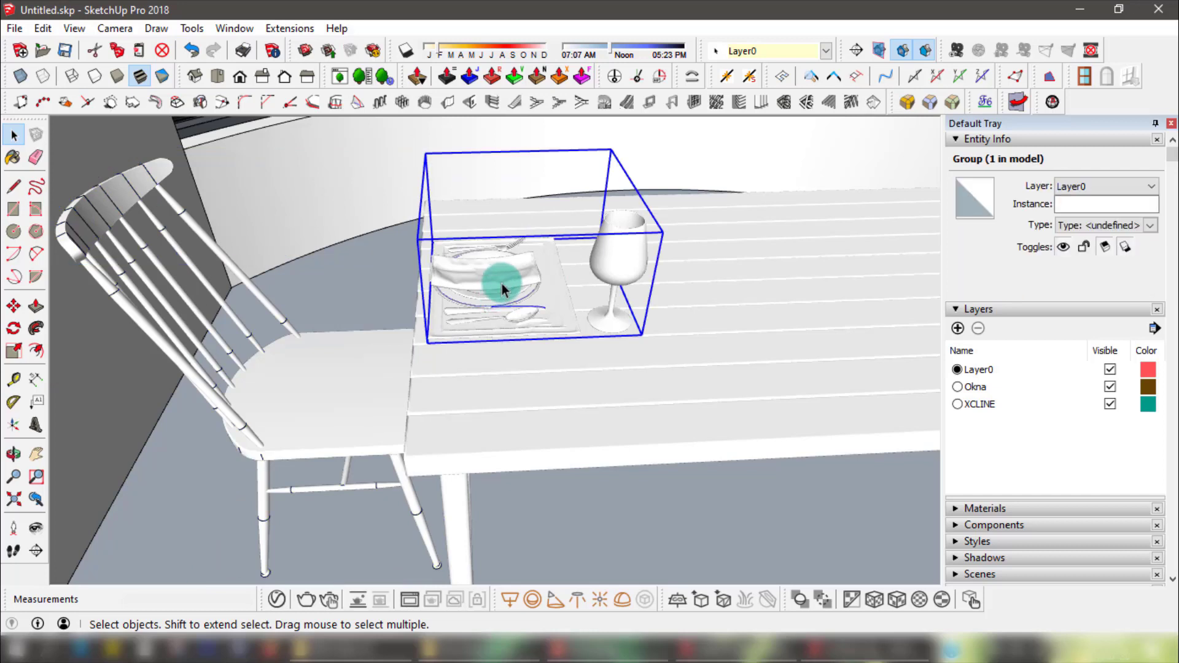
double_click(502, 284)
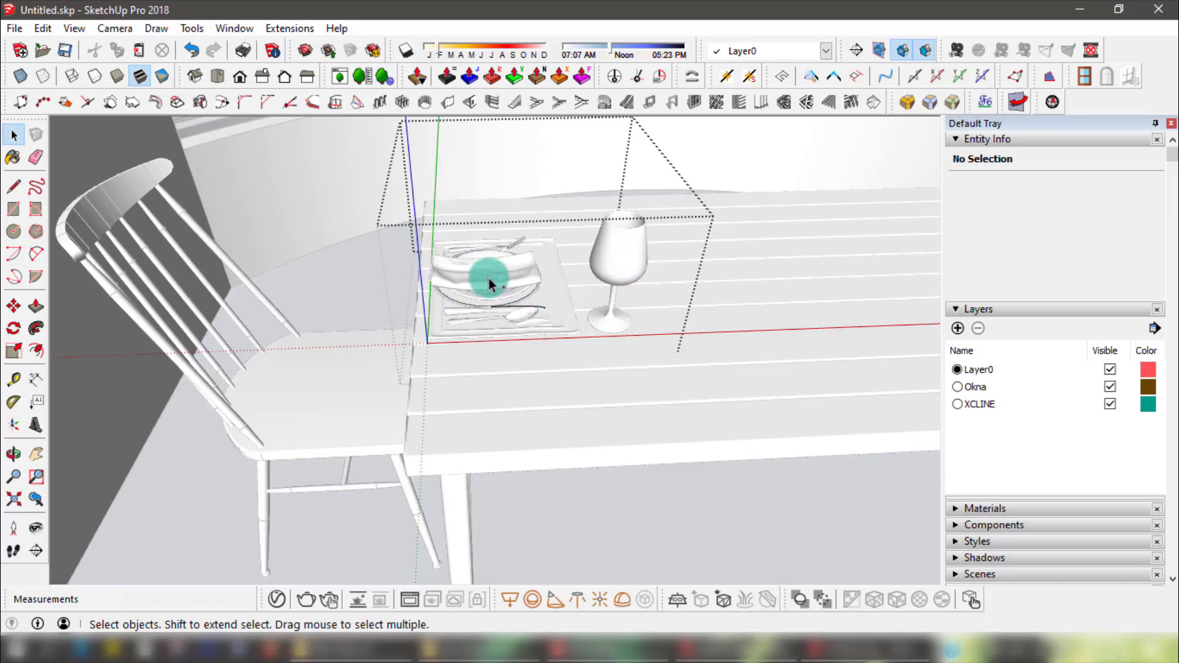
- Select all eight groups in the place setting and run Extensions > Convert Groups to Components
key("ctrl+a")
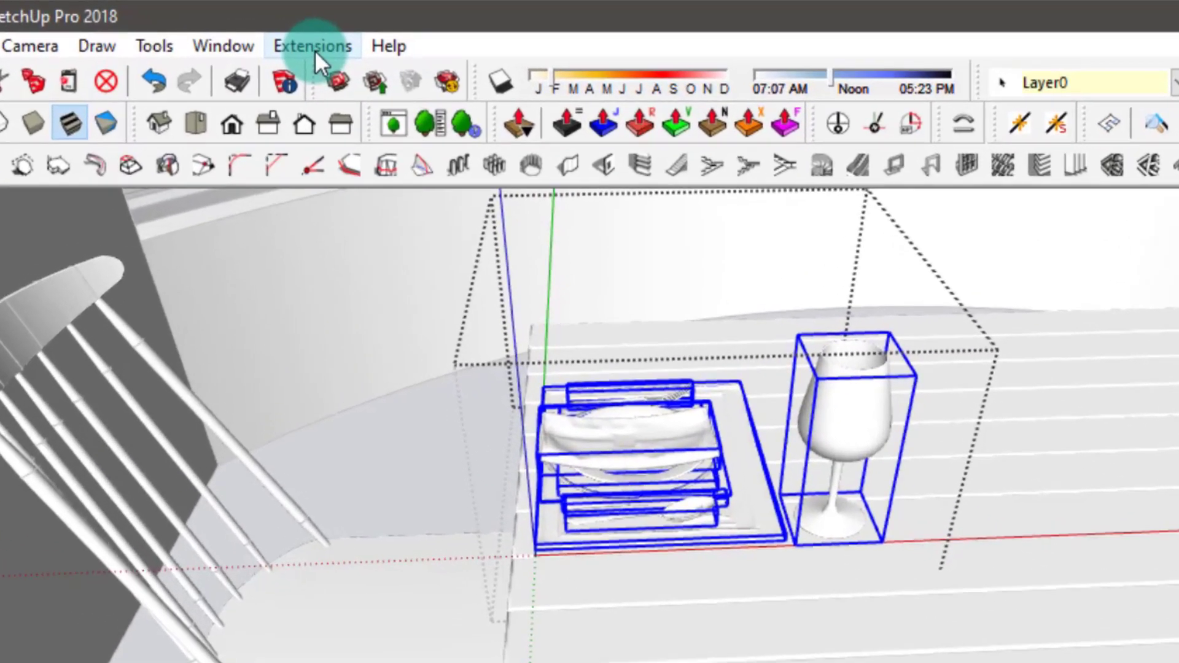
left_click(290, 30)
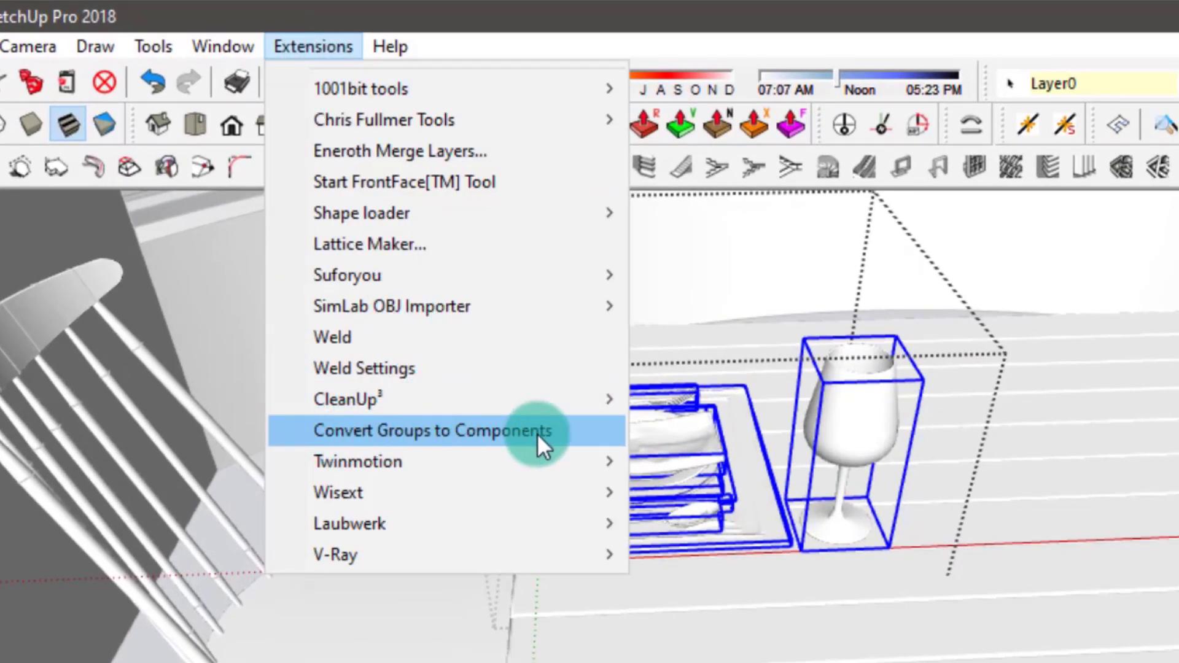
left_click(515, 434)
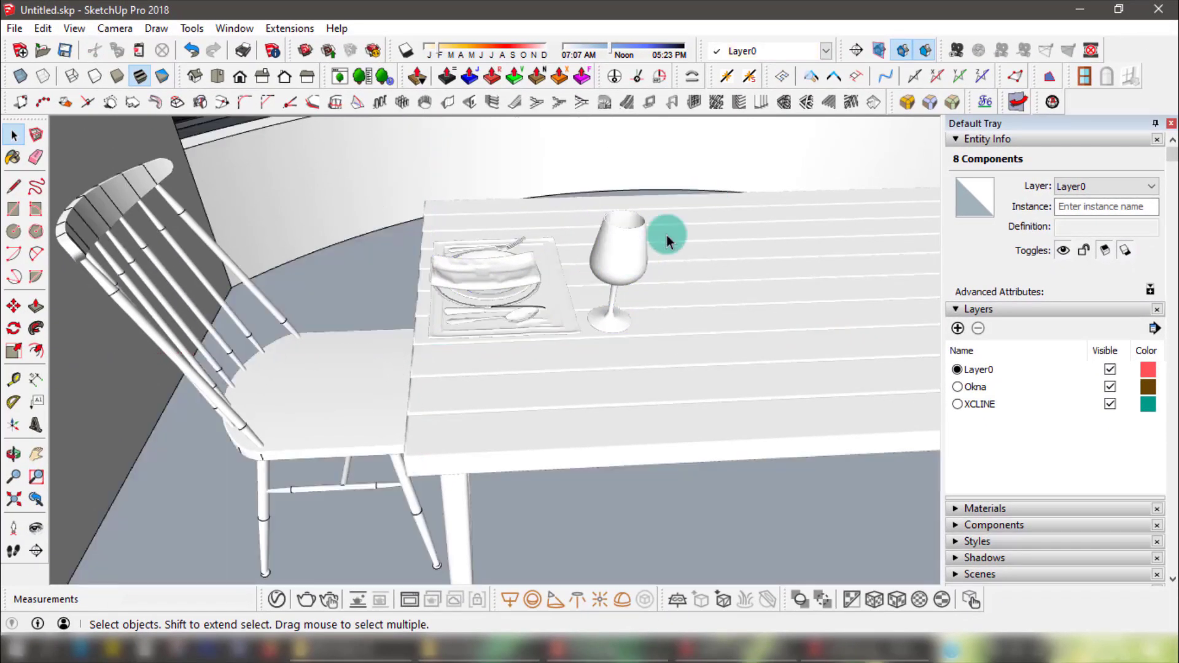
- Copy the place setting with Move and Ctrl toward the table's right end
middle_click_drag(668, 239, 421, 276)
scroll(624, 342, "down", 3)
scroll(624, 342, "up", 2)
key("space")
left_click(421, 276)
left_click(13, 305)
key("ctrl")
left_click(551, 287)
middle_click_drag(638, 287, 350, 286, "shift")
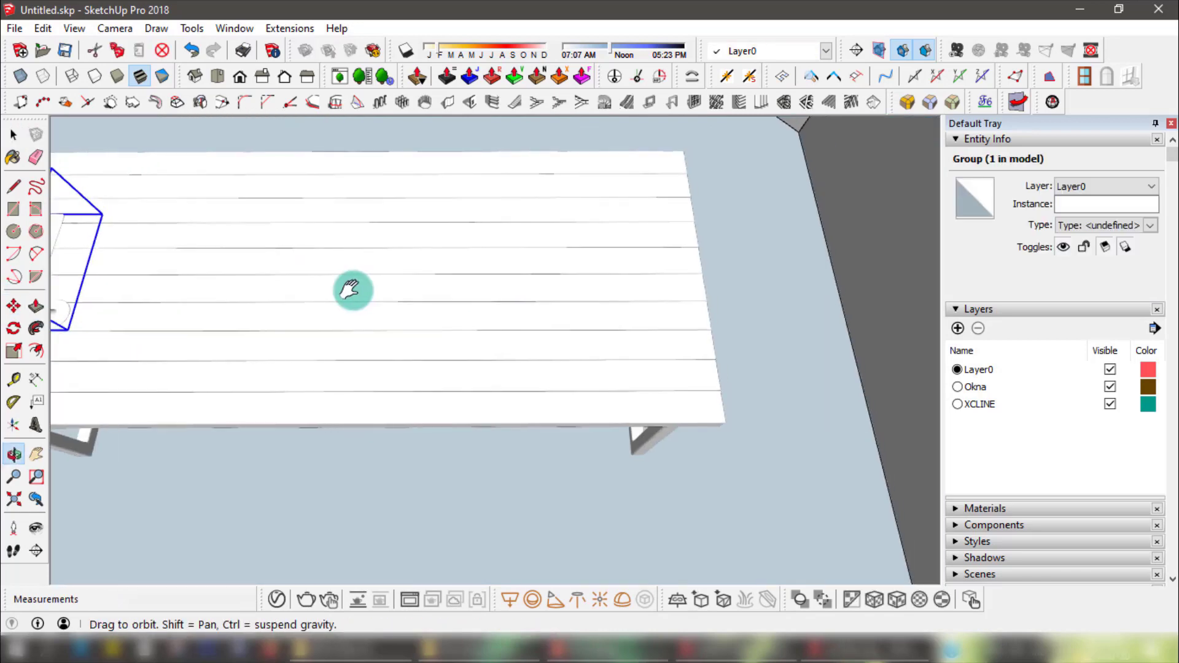
left_click(633, 284)
scroll(635, 284, "down", 3)
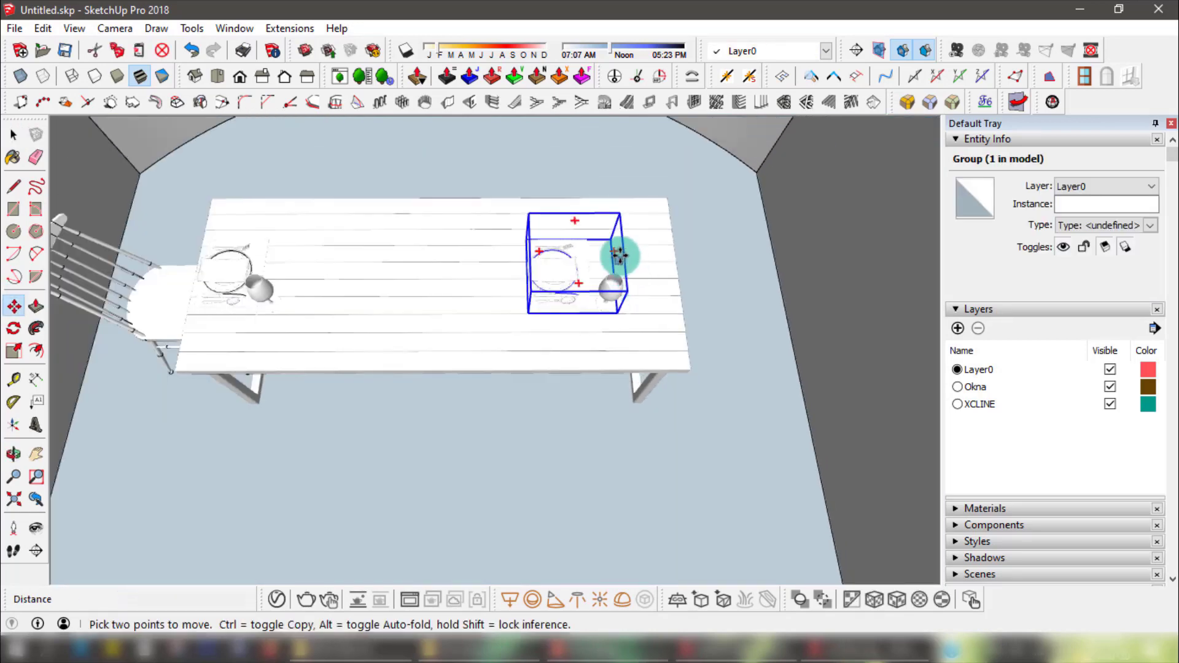
- Rotate the place-setting copy 180° and set it down at the table's opposite end
left_click(615, 251)
left_click(186, 250)
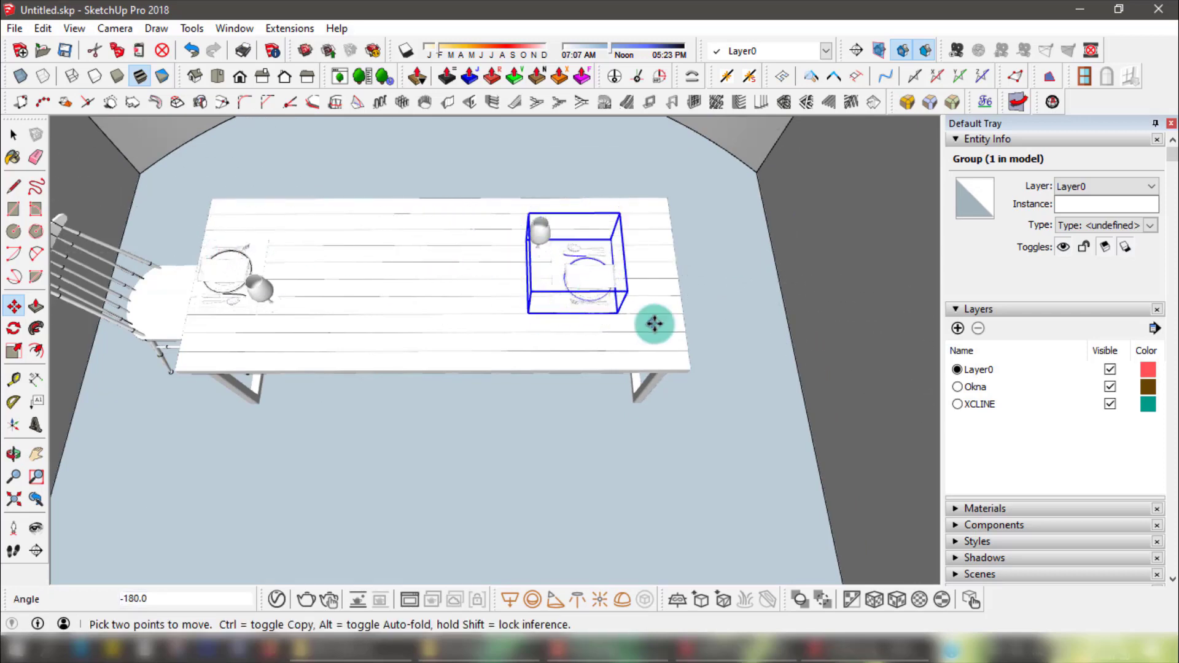
scroll(571, 329, "up", 5)
left_click(571, 329)
scroll(663, 321, "down", 5)
middle_click_drag(663, 321, 710, 295)
left_click(710, 295)
- Copy the Chair component with Move and Ctrl, placing the copy below the original
left_click(13, 134)
left_click(270, 289)
left_click(13, 306)
key("ctrl")
left_click(294, 395)
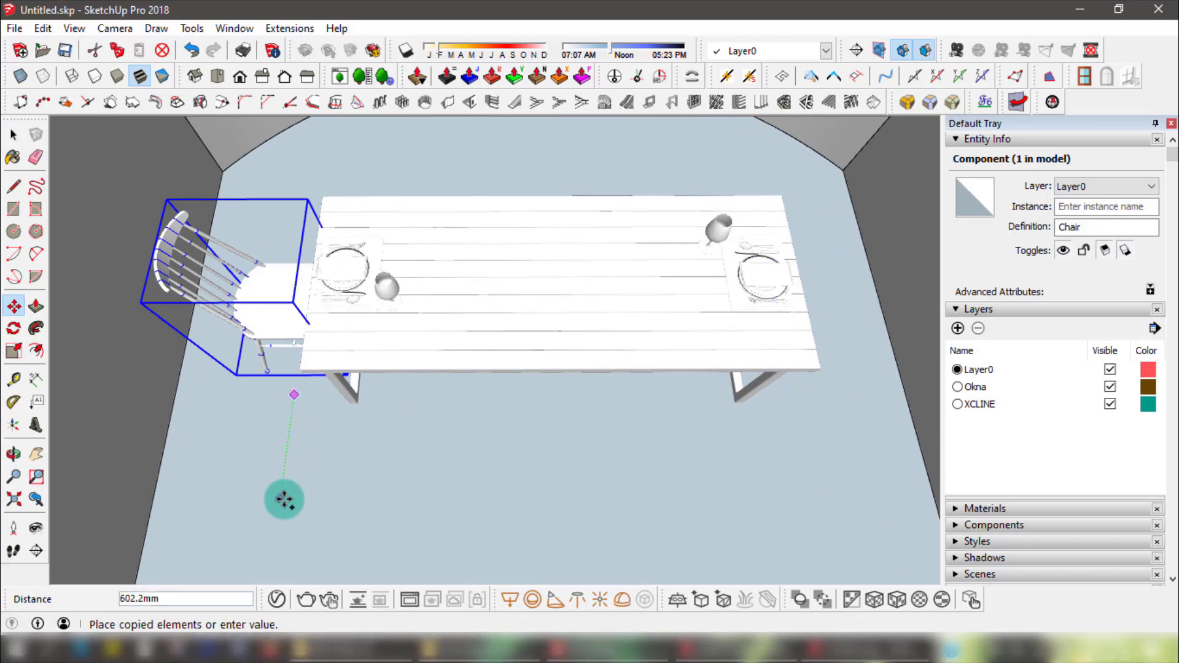
left_click(282, 497)
- Rotate the chair copy 180° and place it at the table's right end, facing the first chair
scroll(282, 497, "down", 4)
left_click(161, 429)
left_click(160, 430)
scroll(234, 448, "up", 4)
left_click(234, 448)
scroll(512, 372, "up", 2)
left_click(532, 384)
middle_click_drag(532, 384, 604, 281)
left_click(603, 280)
left_click(671, 355)
scroll(671, 356, "down", 5)
left_click(13, 135)
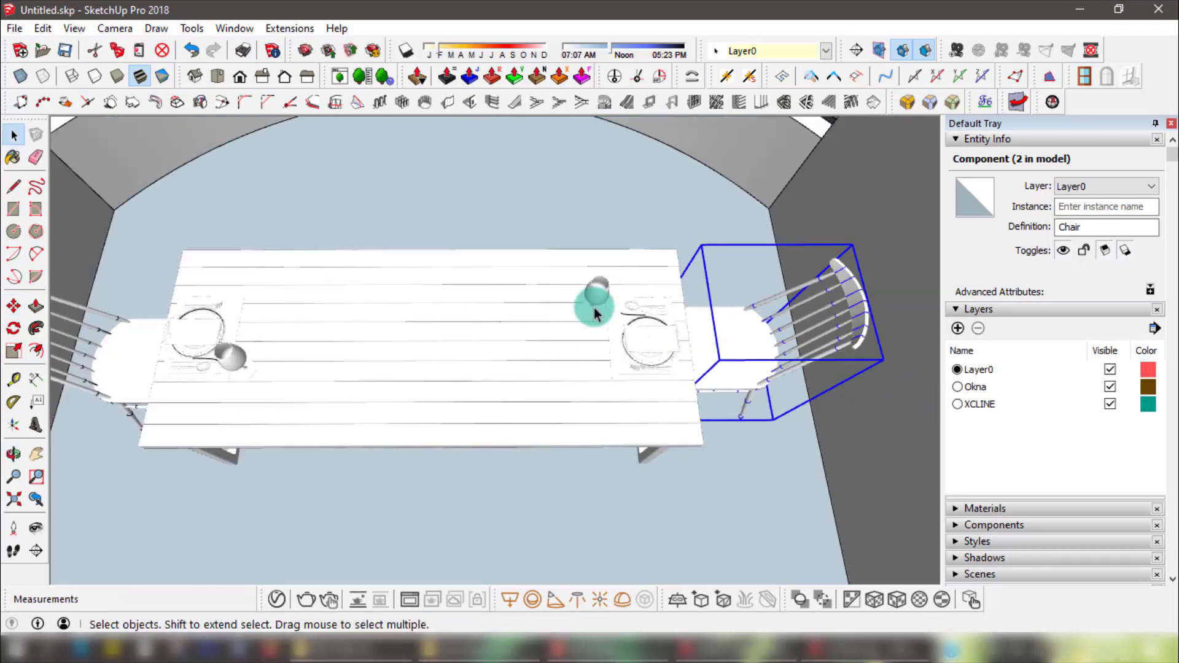
left_click(594, 298)
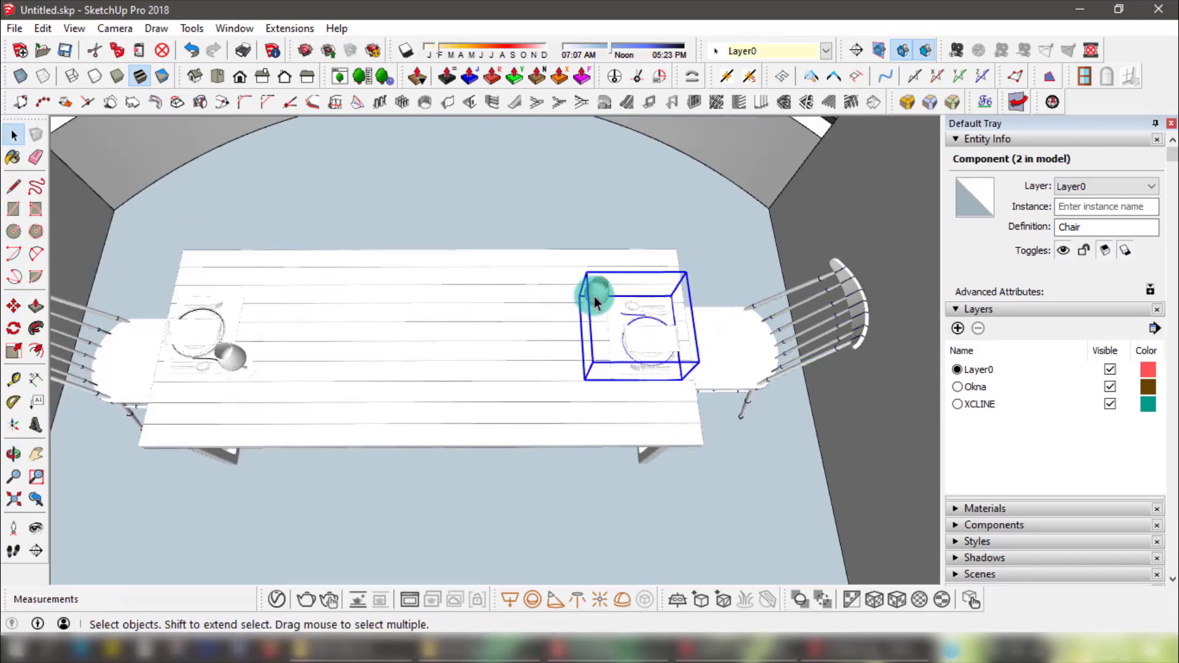
- Collapse Entity Info and Layers, expand Materials, and list the In Model materials
left_click(985, 138)
left_click(990, 157)
left_click(994, 171)
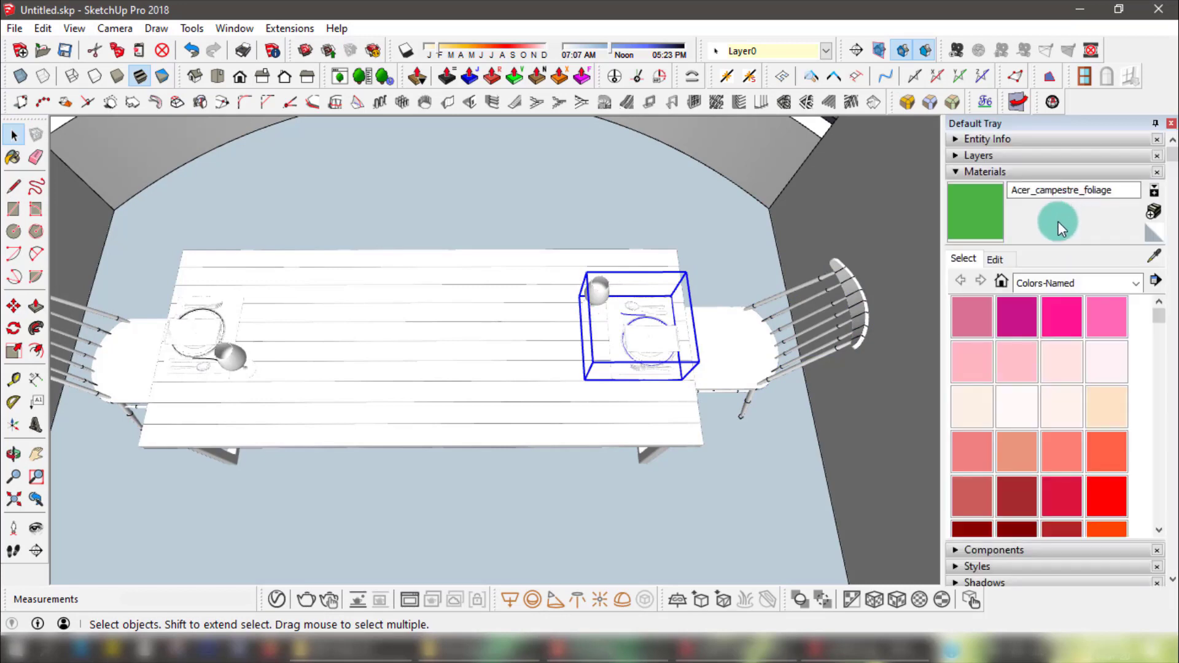
left_click(1022, 277)
scroll(1038, 338, "up", 1)
left_click(1038, 296)
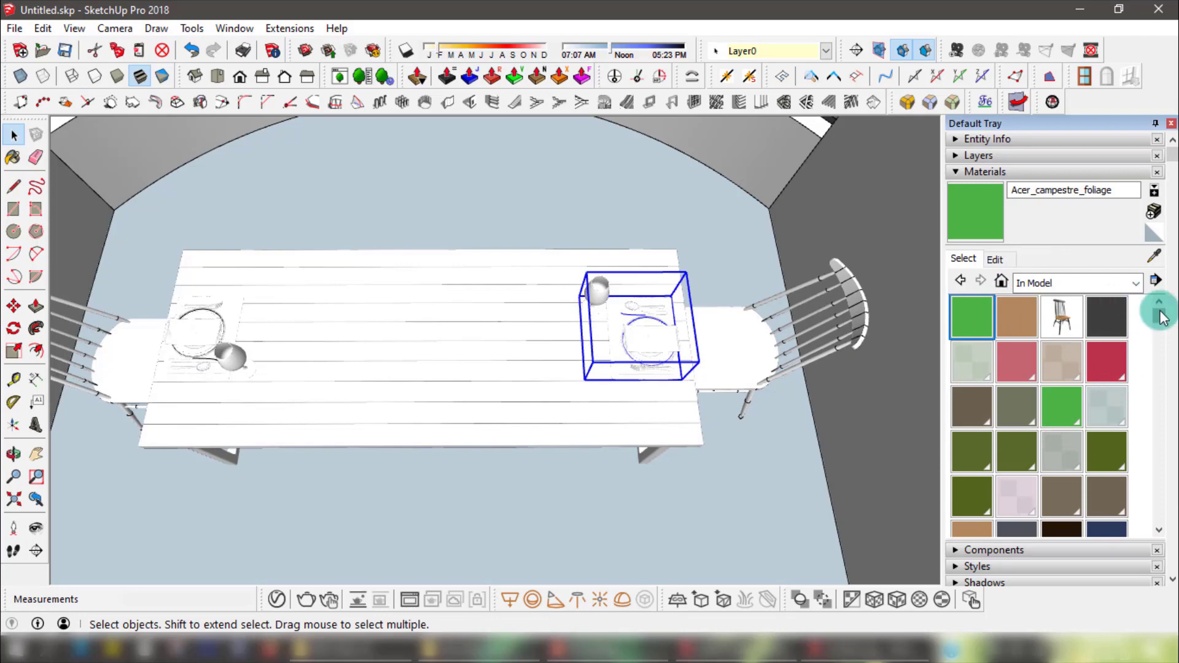
mouse_move(1161, 316)
left_mouse_down()
mouse_move(1161, 454)
mouse_move(1159, 342)
left_mouse_up()
- Sample the Szyba1 glass material from the model with the eyedropper
left_click(1153, 256)
mouse_move(645, 245)
middle_mouse_down()
mouse_move(561, 334)
mouse_move(728, 175)
middle_mouse_up()
left_click(759, 116)
middle_click_drag(689, 308, 56, 185)
- Open the table-setting group and drill into the wine glass to select its geometry
left_click(13, 135)
left_click(494, 271)
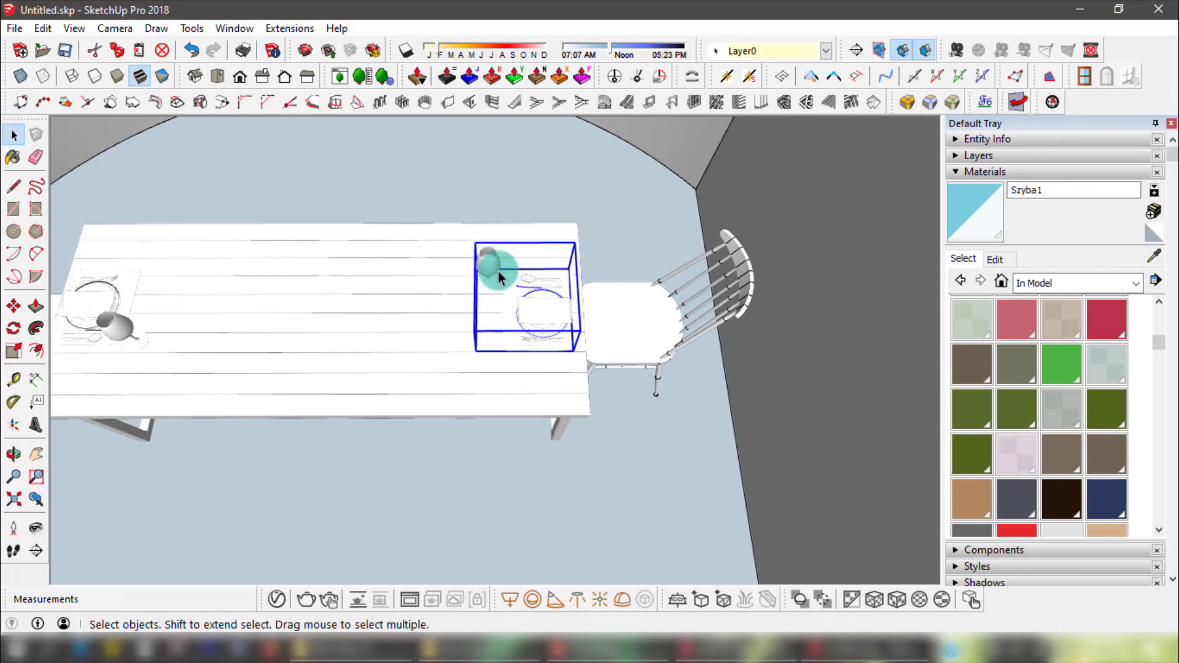
double_click(491, 267)
left_click(489, 266)
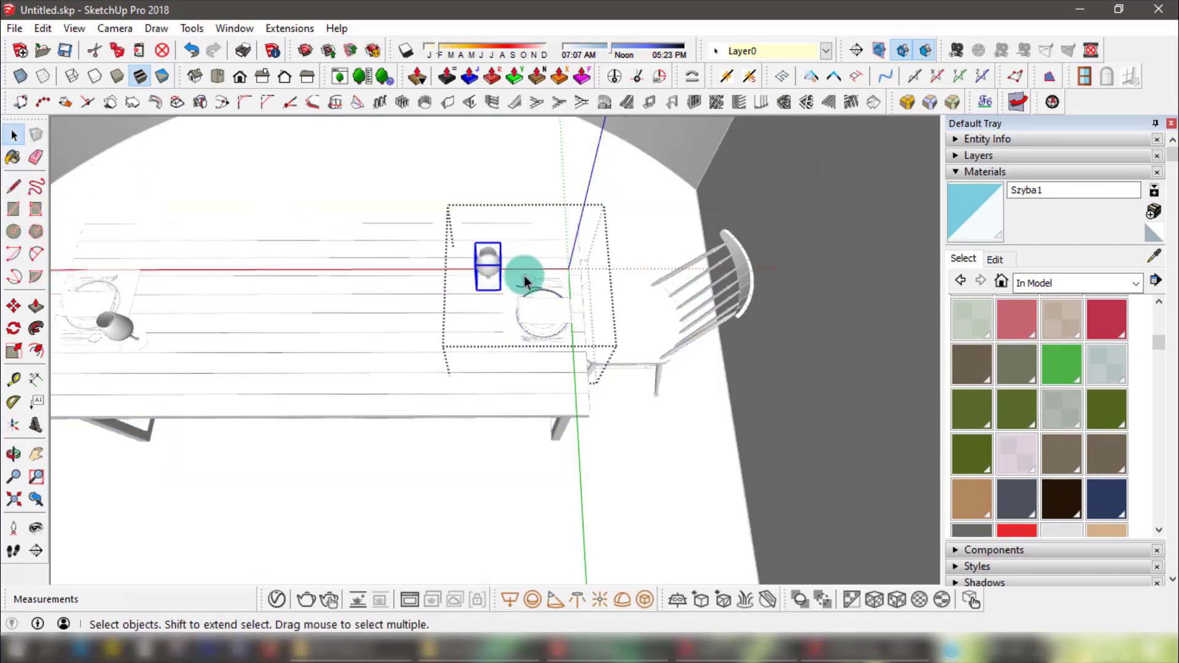
key("Escape")
middle_click_drag(491, 267, 302, 335)
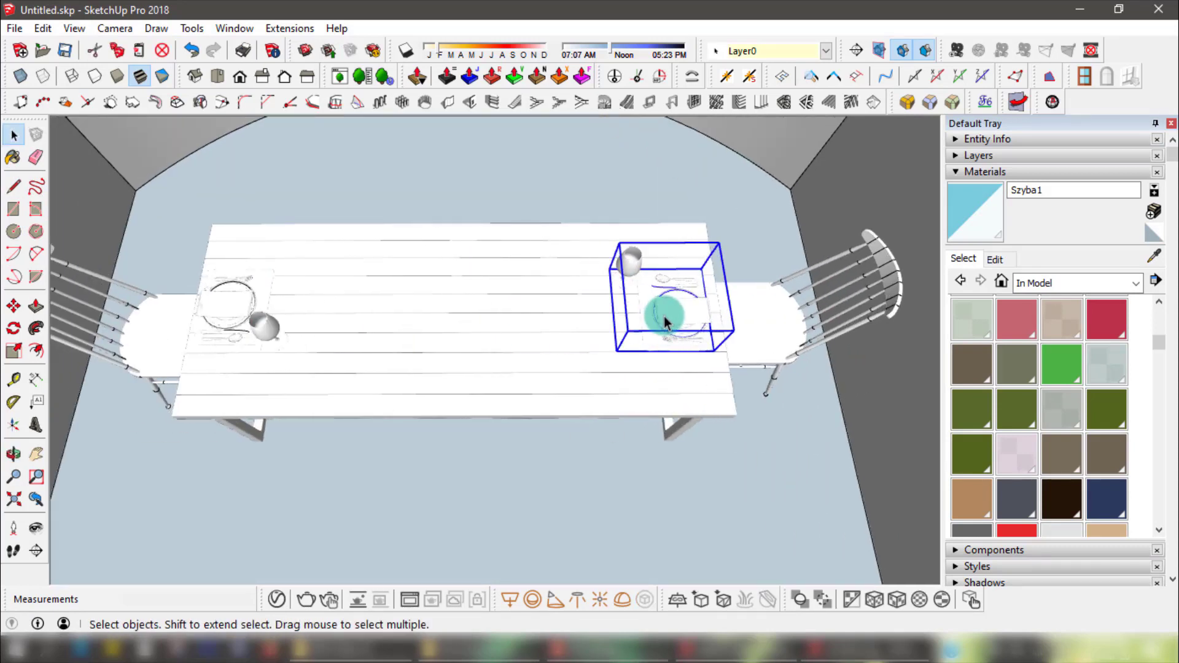
double_click(633, 264)
left_click(629, 269)
double_click(629, 269)
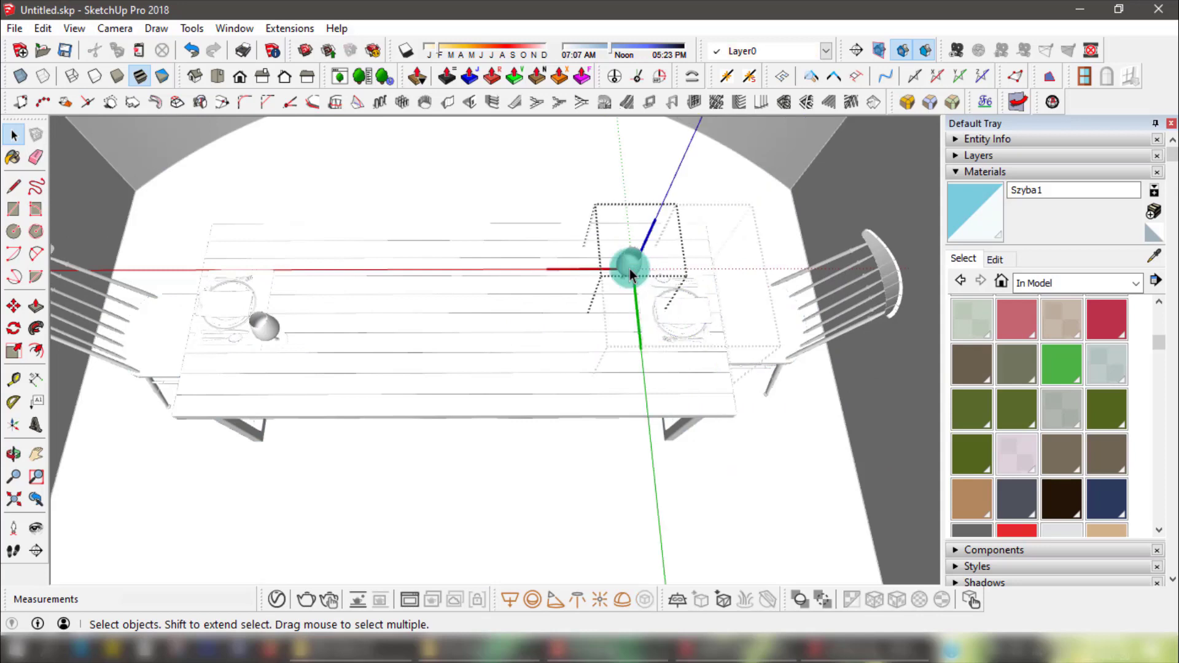
left_click(629, 269)
- Paint the glass with Szyba1, then exit the glass and table-setting groups
left_click(13, 158)
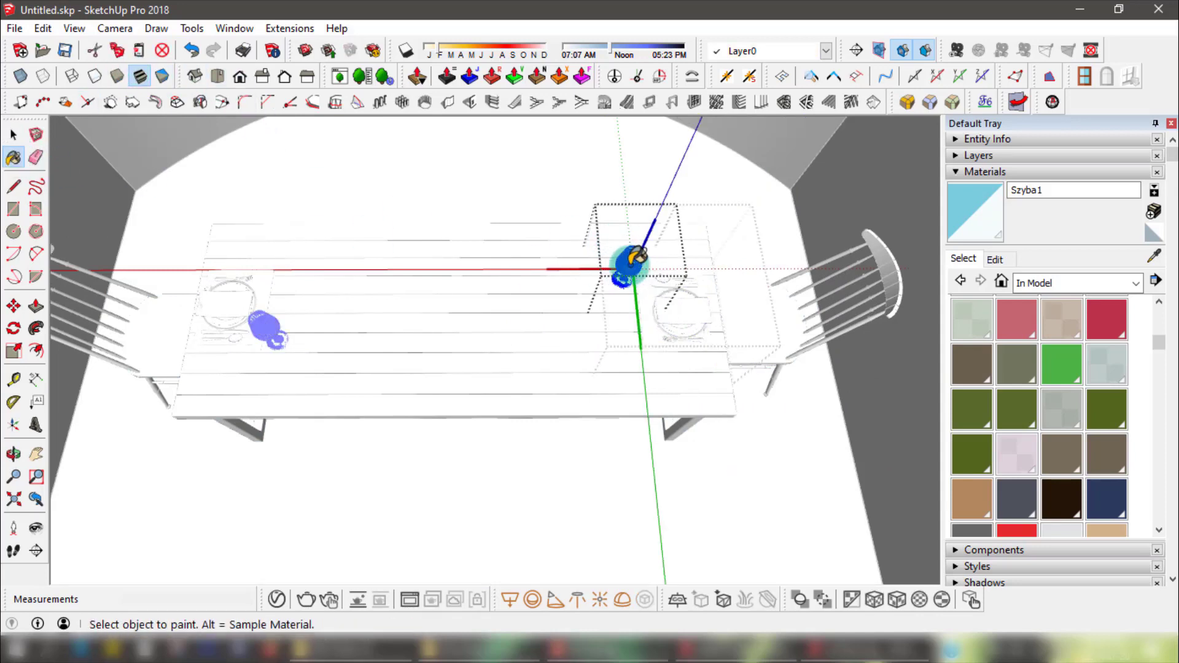
left_click(13, 135)
left_click(496, 185)
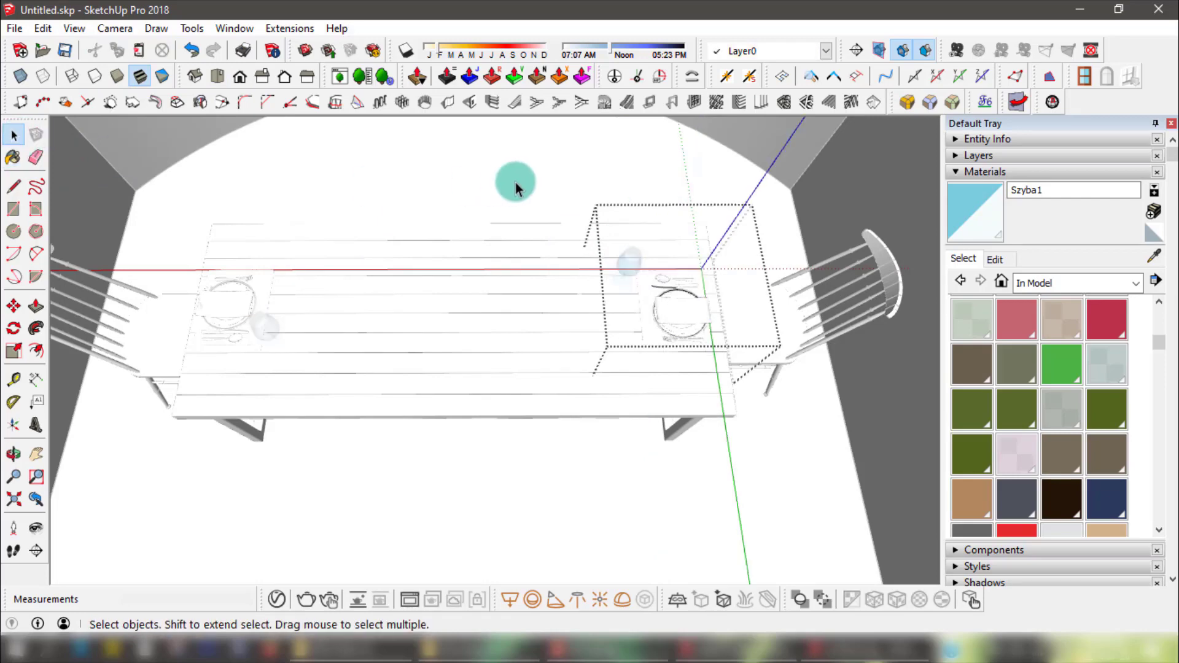
left_click(521, 182)
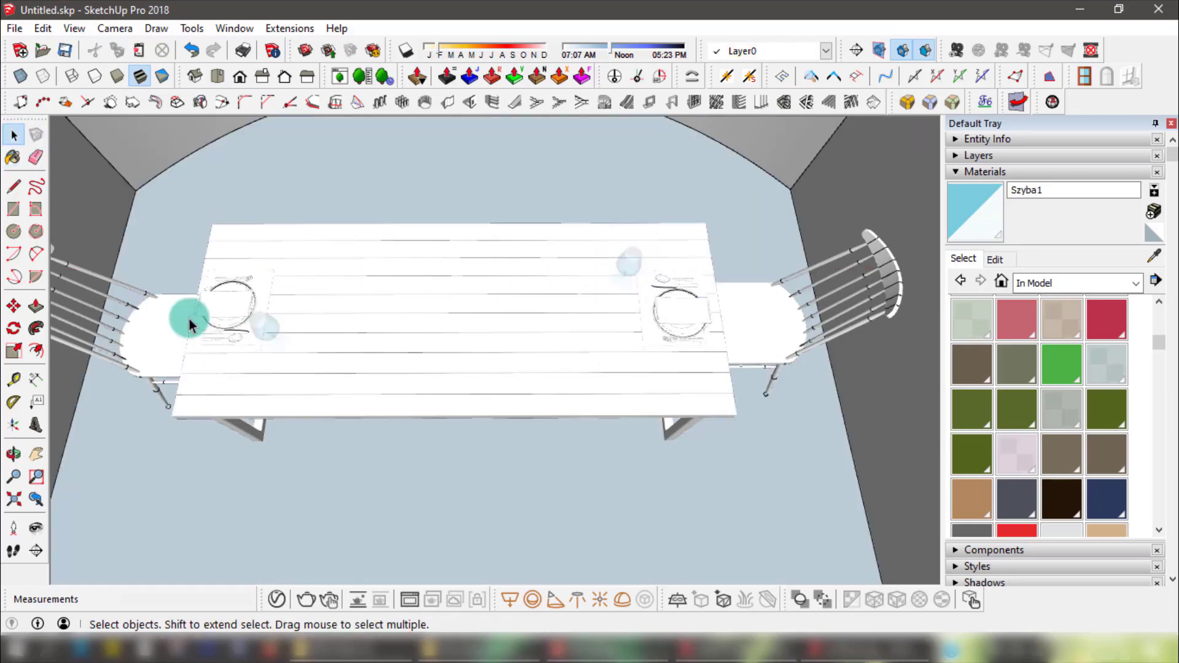
middle_click_drag(755, 436, 525, 311)
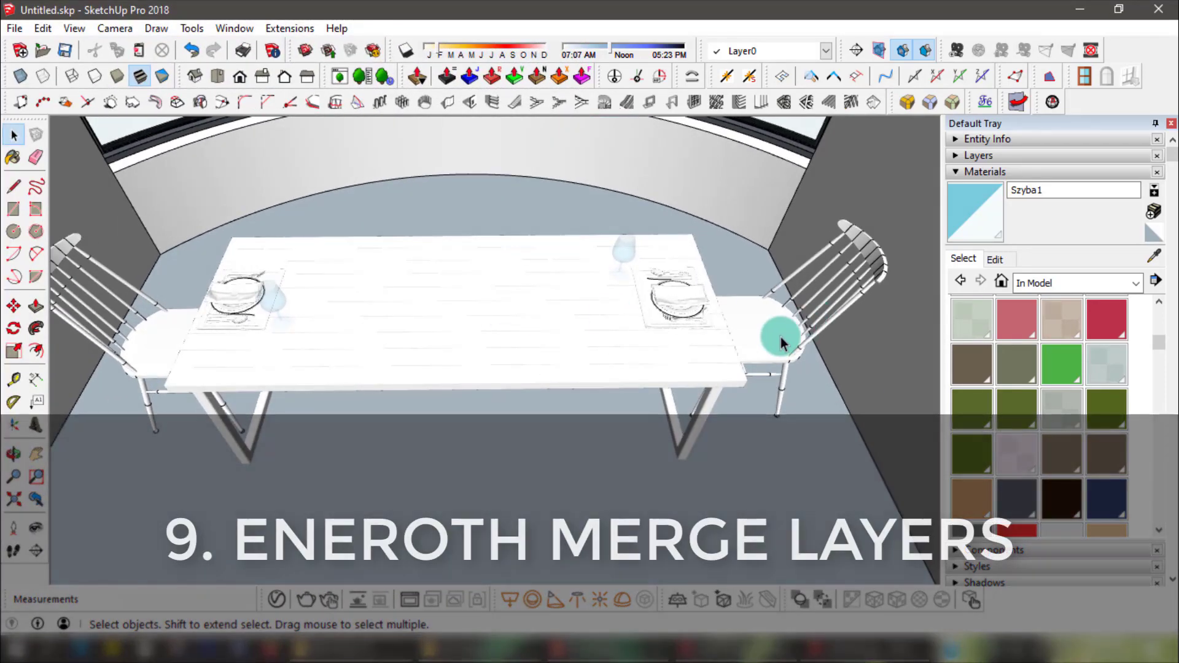
- Select the right chair and window group, then show the Layers panel with Okna and XCLINE
left_click(778, 326)
left_click(786, 140)
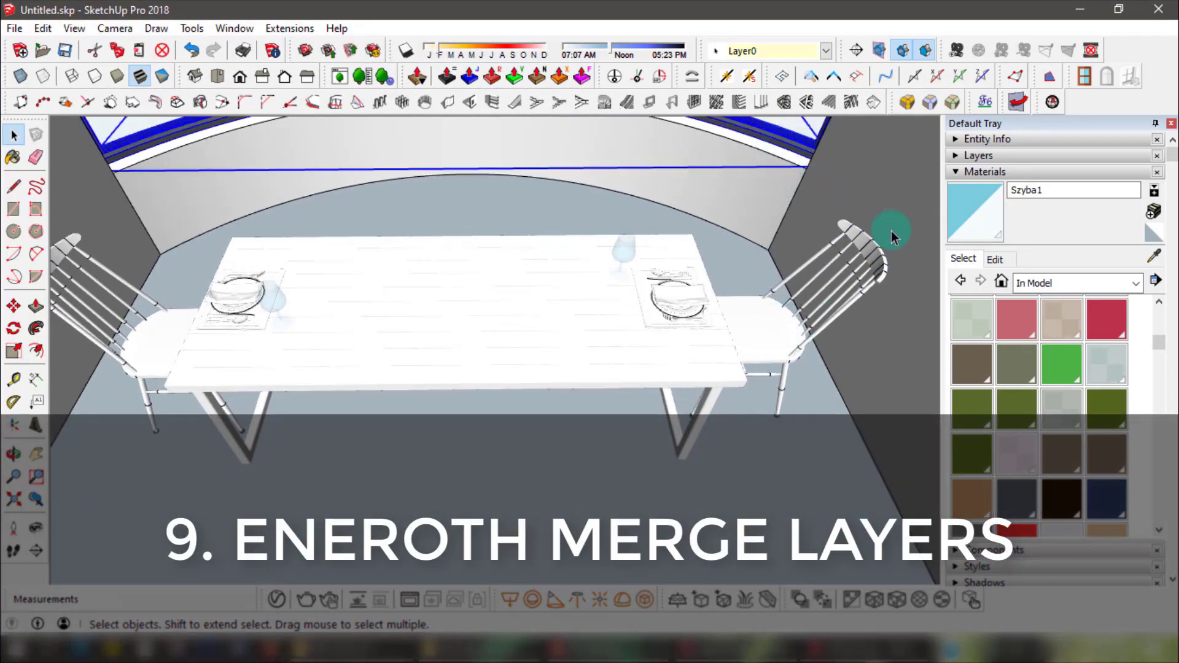
left_click(956, 170)
left_click(971, 156)
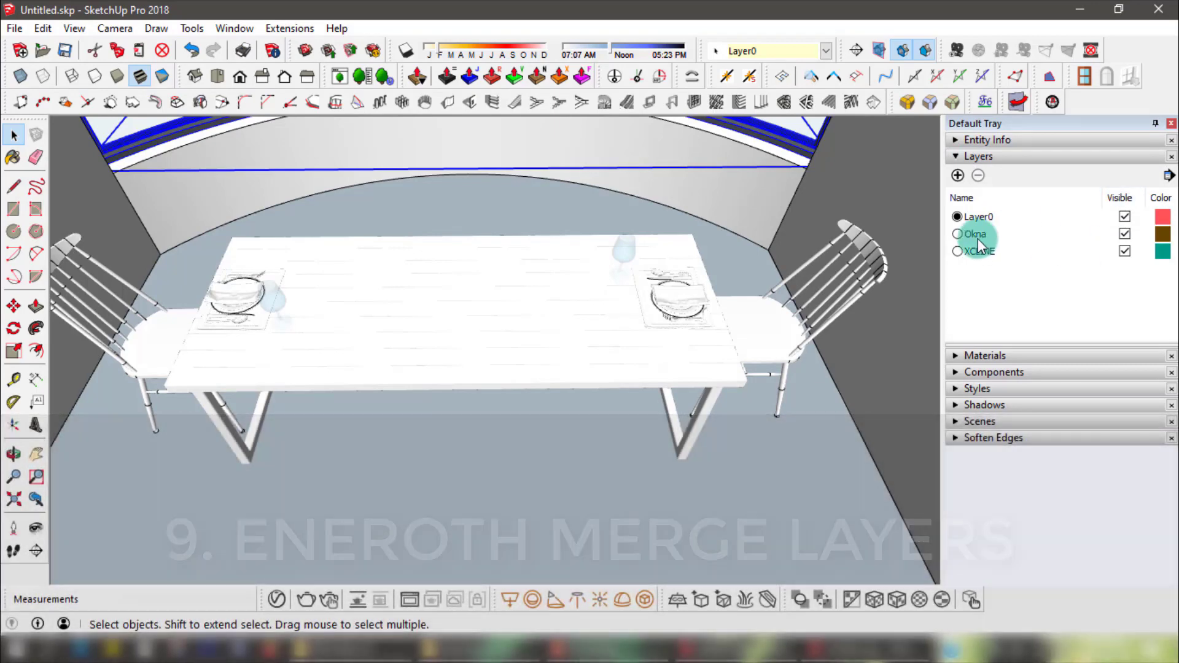
left_click(976, 234)
left_click(979, 250)
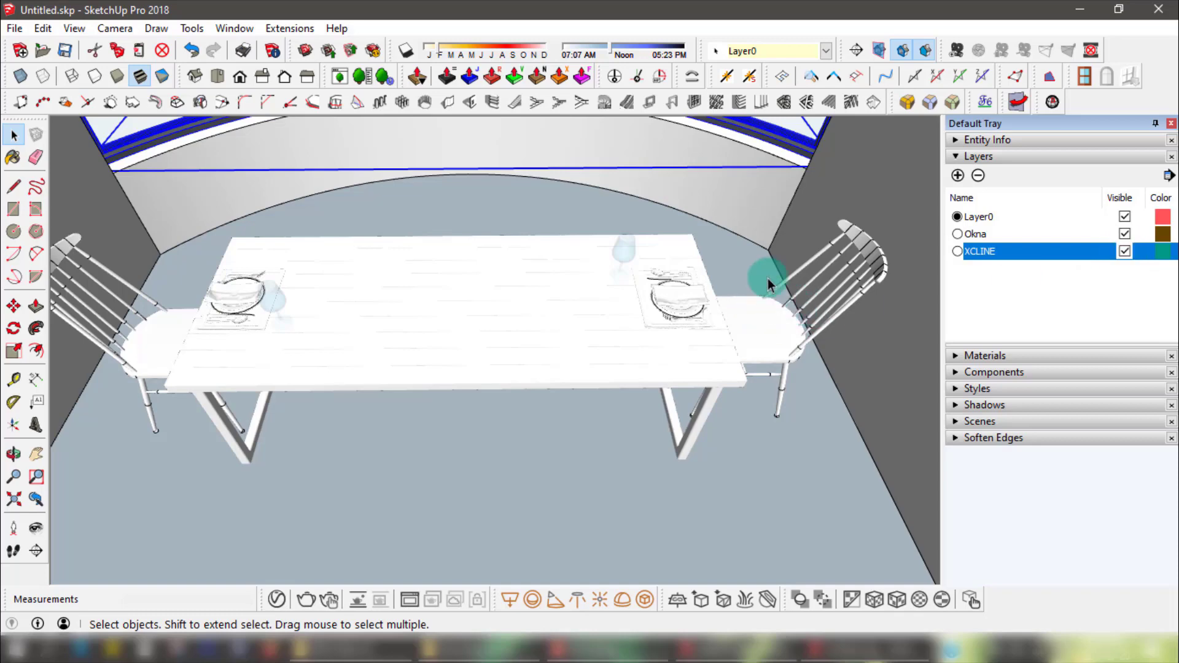
- Toggle the Okna layer's visibility off and on, clear the selections, and show the Extensions menu
middle_click_drag(768, 276, 773, 424, "shift")
left_click(1125, 236)
left_click(1125, 236)
left_click(1124, 235)
scroll(614, 317, "down", 3)
middle_click_drag(614, 316, 584, 345)
left_click(1003, 293)
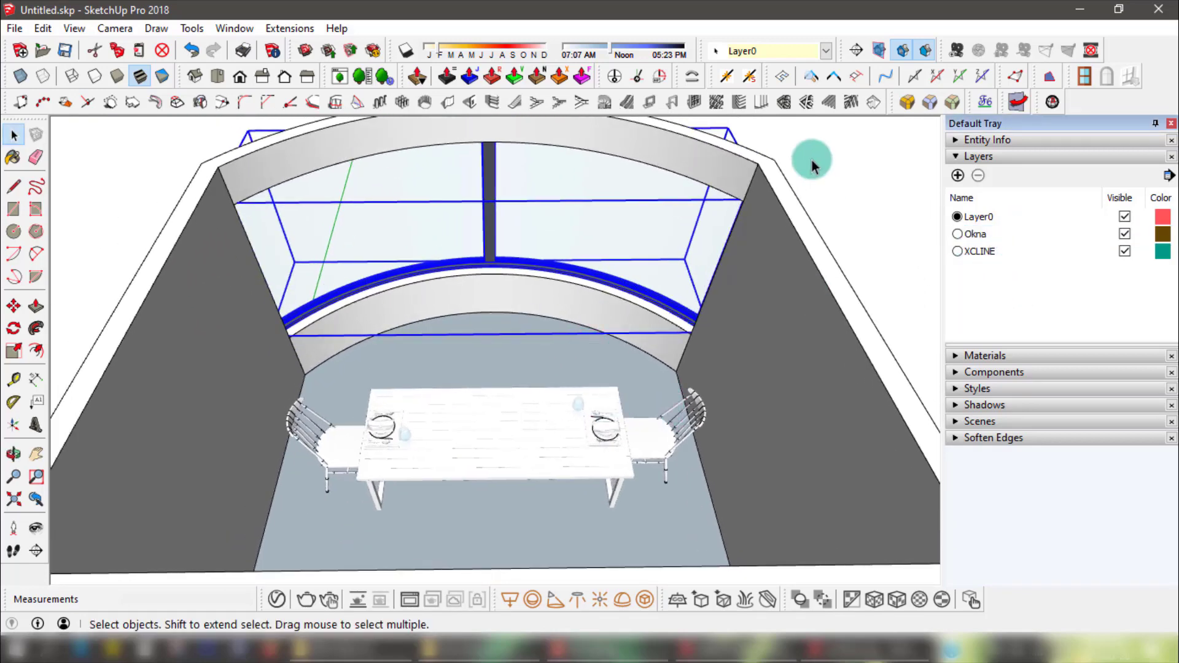
left_click(1124, 251)
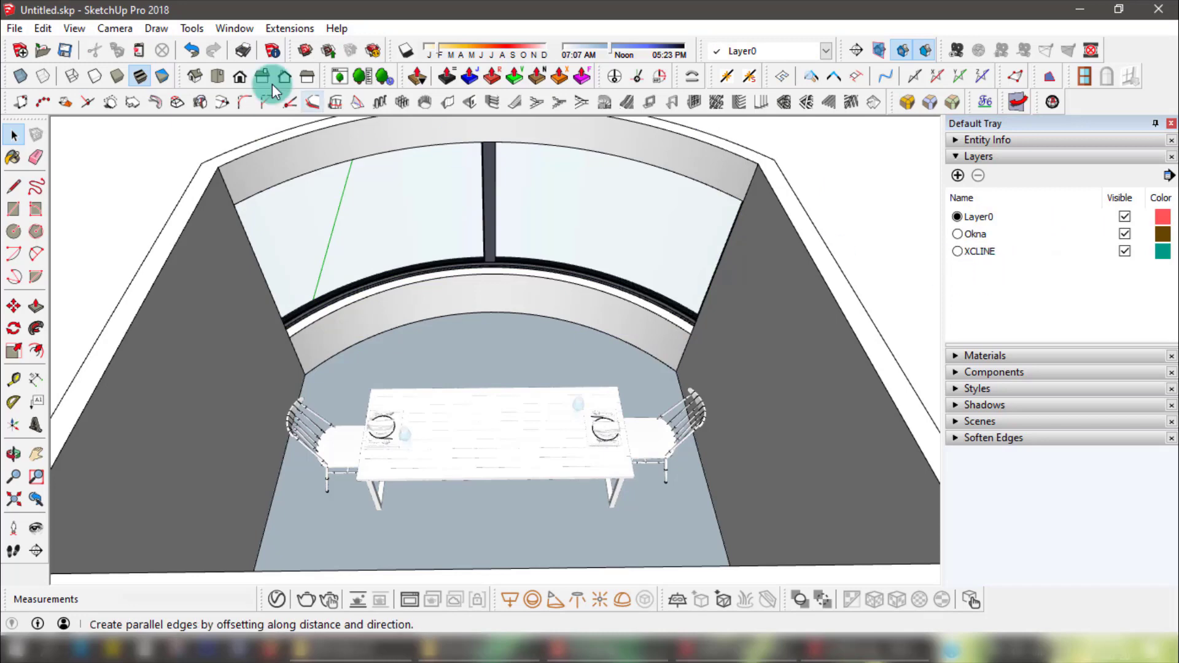
left_click(286, 28)
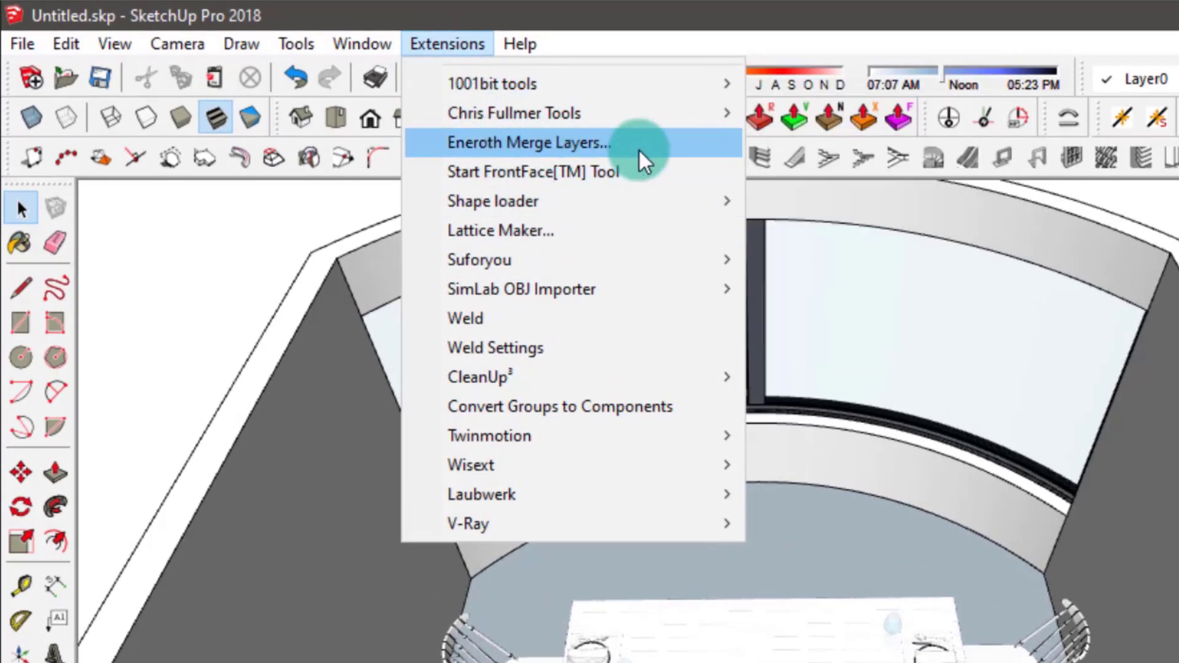
- Merge the Okna layer into Layer0 with Eneroth Merge Layers, opting to be notified if it reappears
left_click(568, 150)
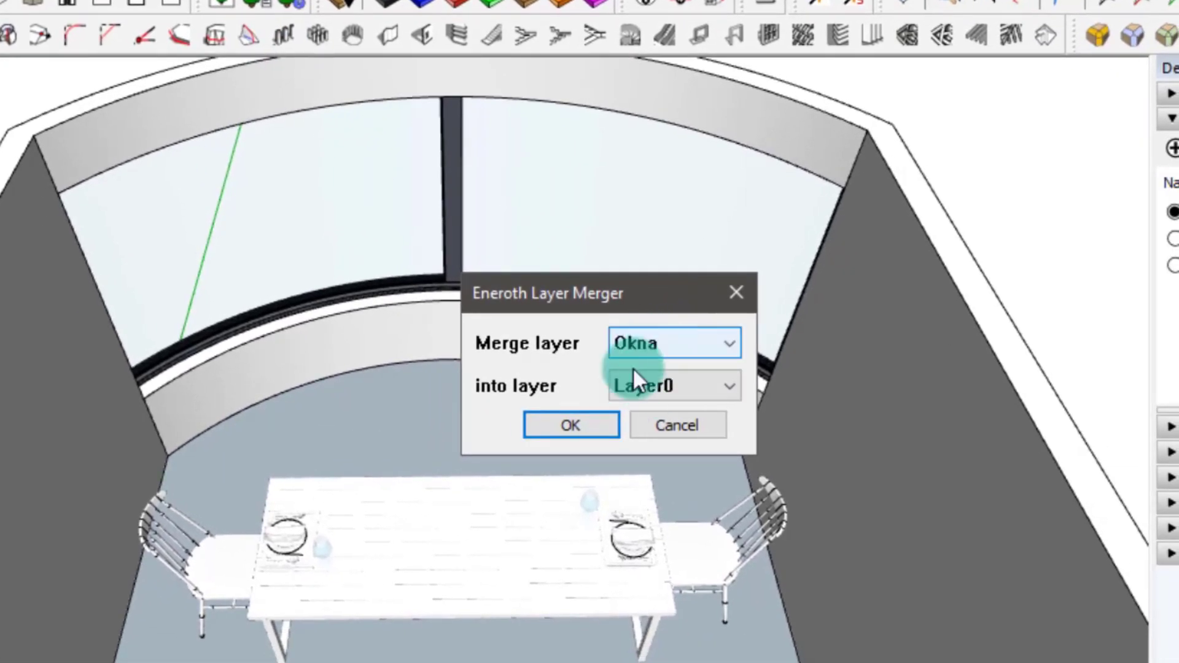
left_click(580, 422)
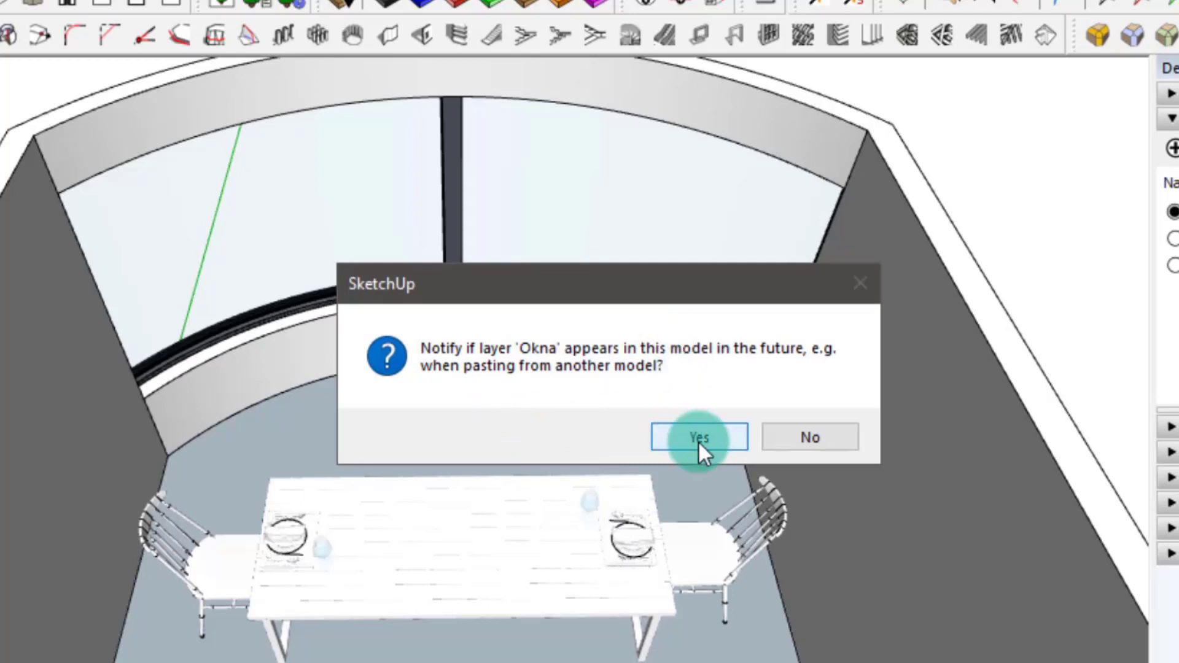
left_click(698, 437)
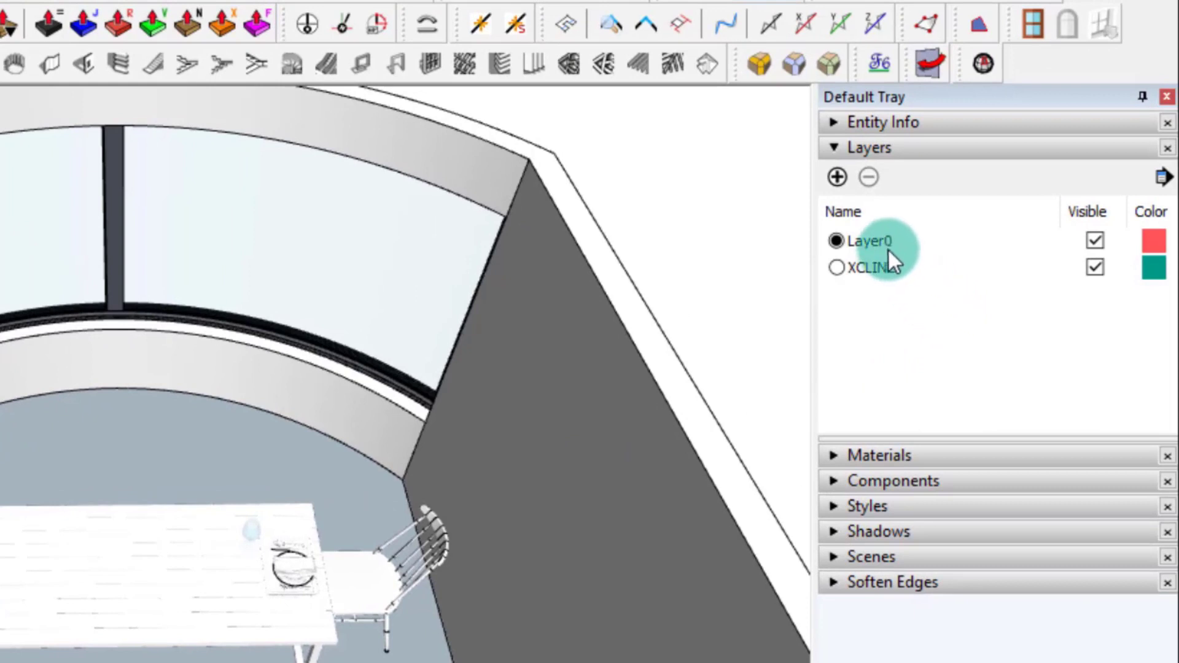
- Purge unused layers from the Layers panel's details menu
left_click(886, 246)
left_click(882, 265)
left_click(879, 240)
left_click(878, 264)
left_click(882, 250)
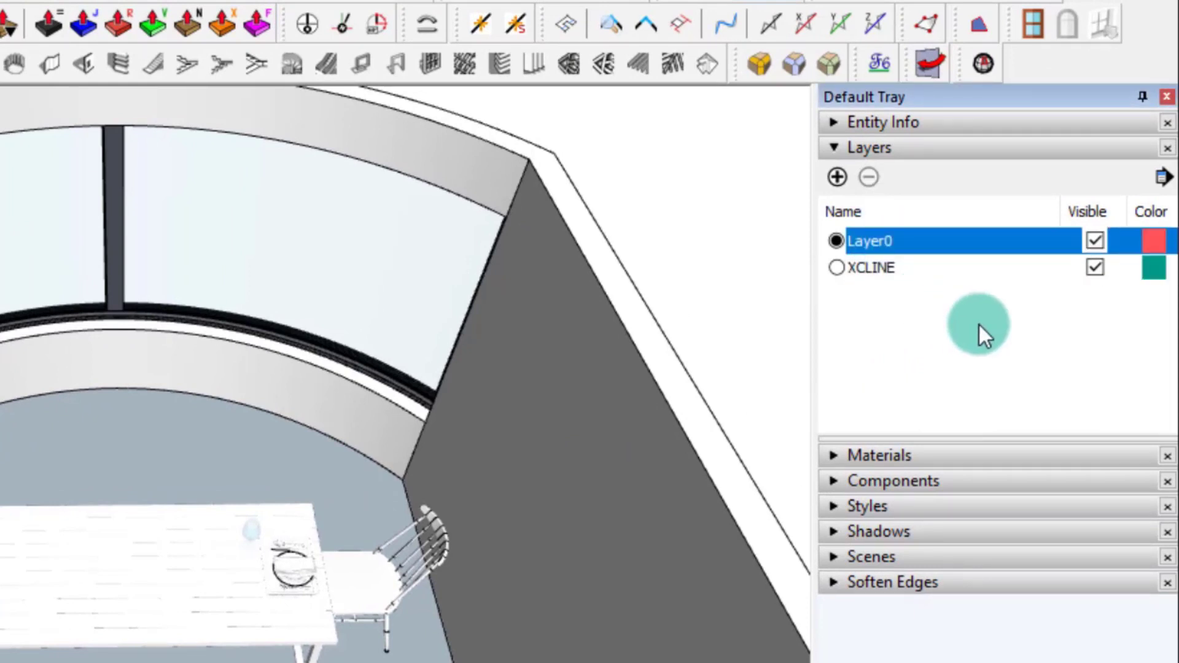
left_click(1166, 179)
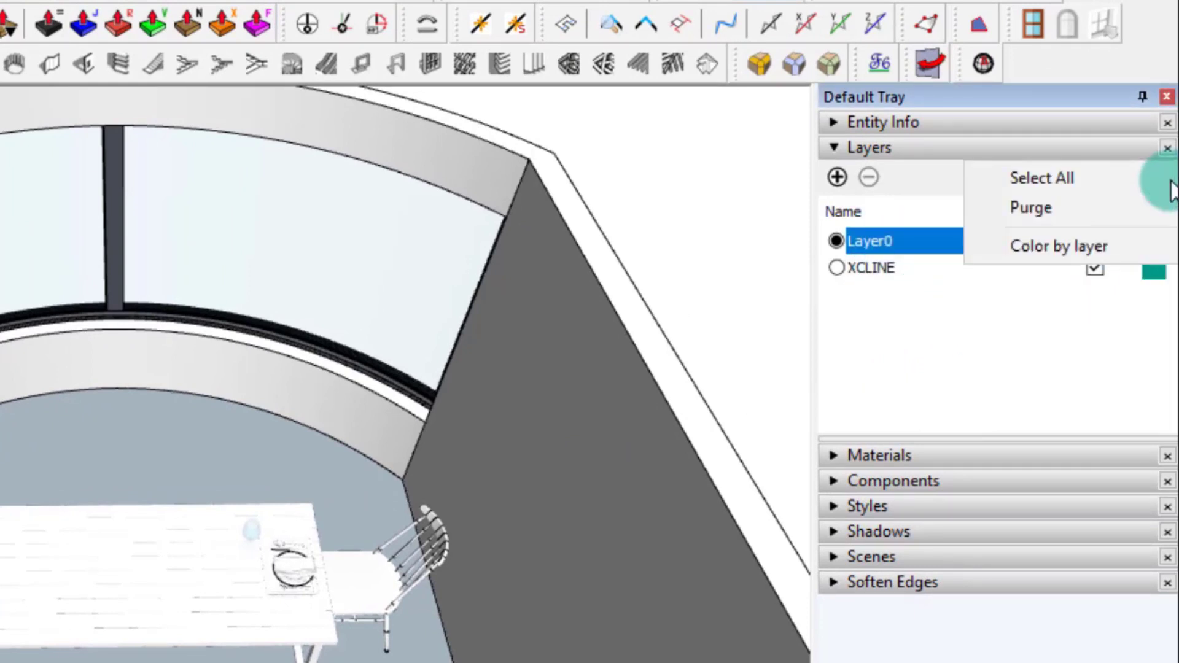
left_click(1064, 204)
- Merge the XCLINE layer into Layer0 using Eneroth Merge Layers
left_click(873, 267)
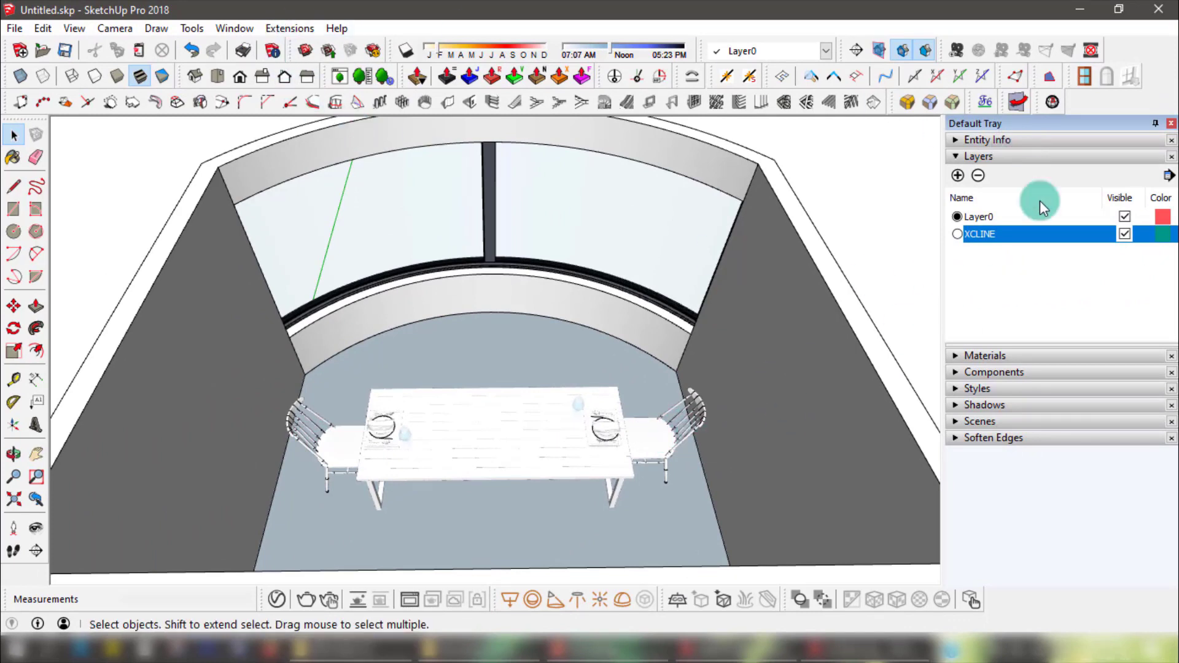
left_click(276, 27)
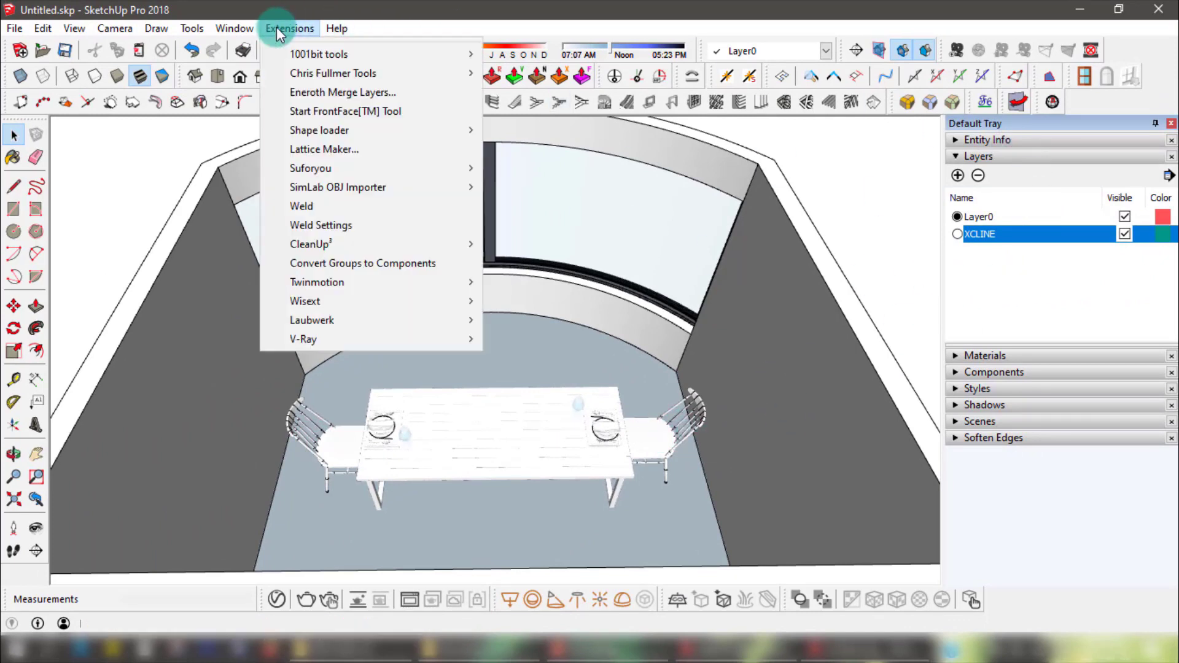
left_click(345, 88)
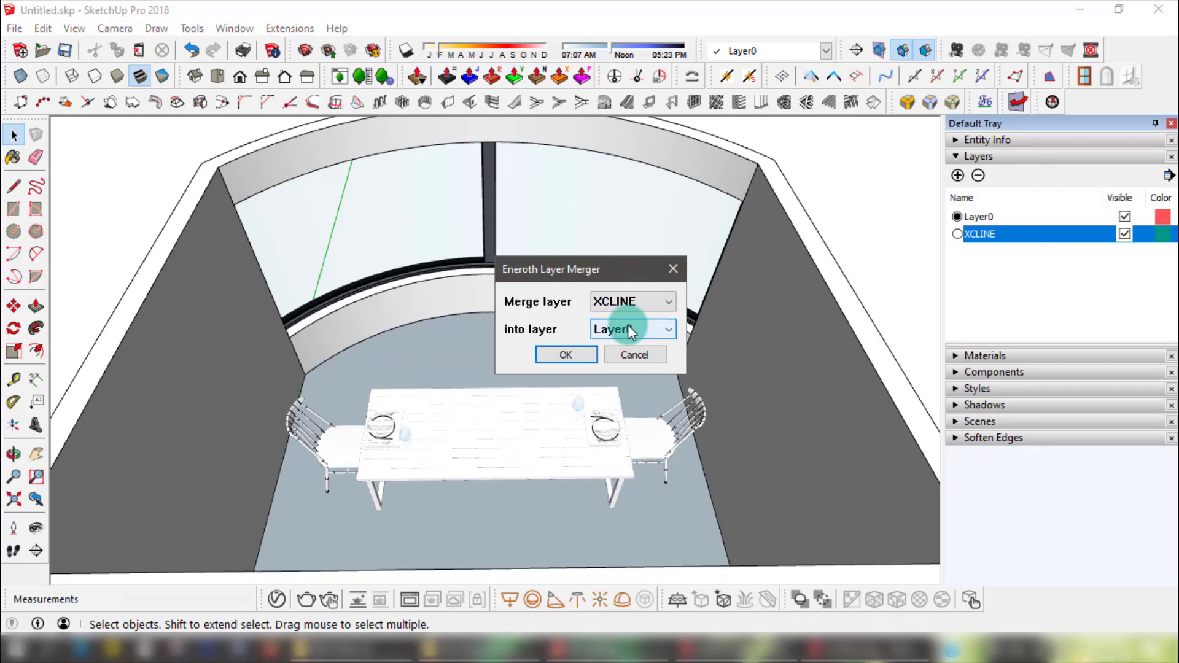
left_click(564, 356)
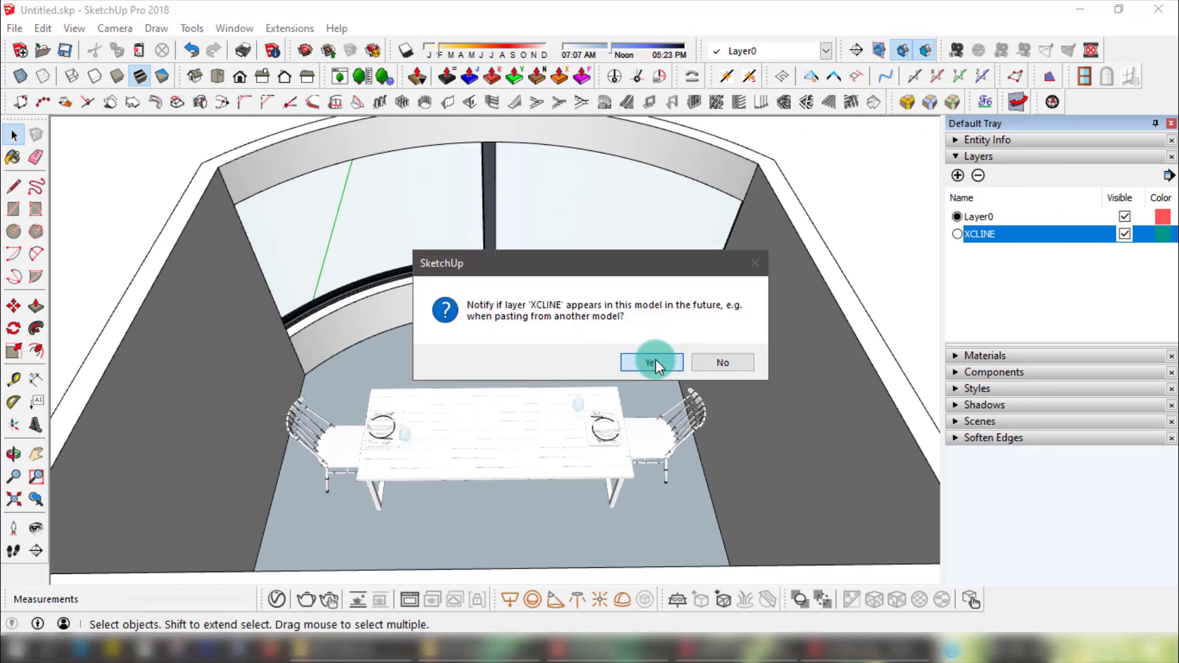
left_click(655, 359)
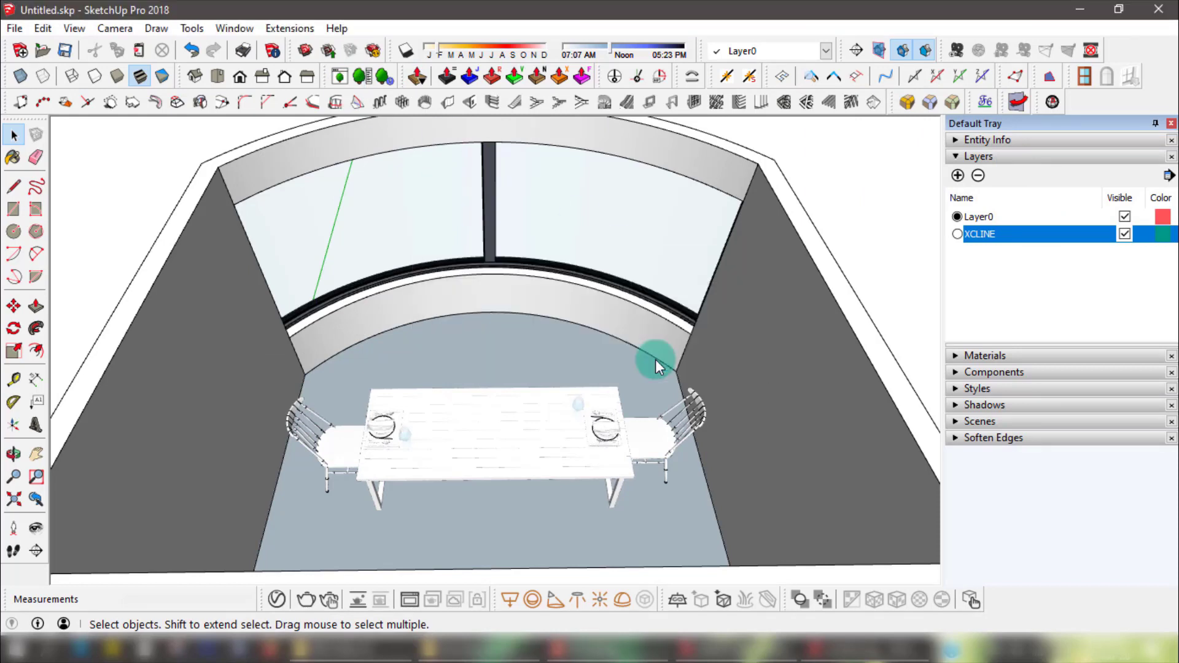
- Add Layer1 as current, hide and re-show Layer0, then make Layer0 current again
left_click(1124, 216)
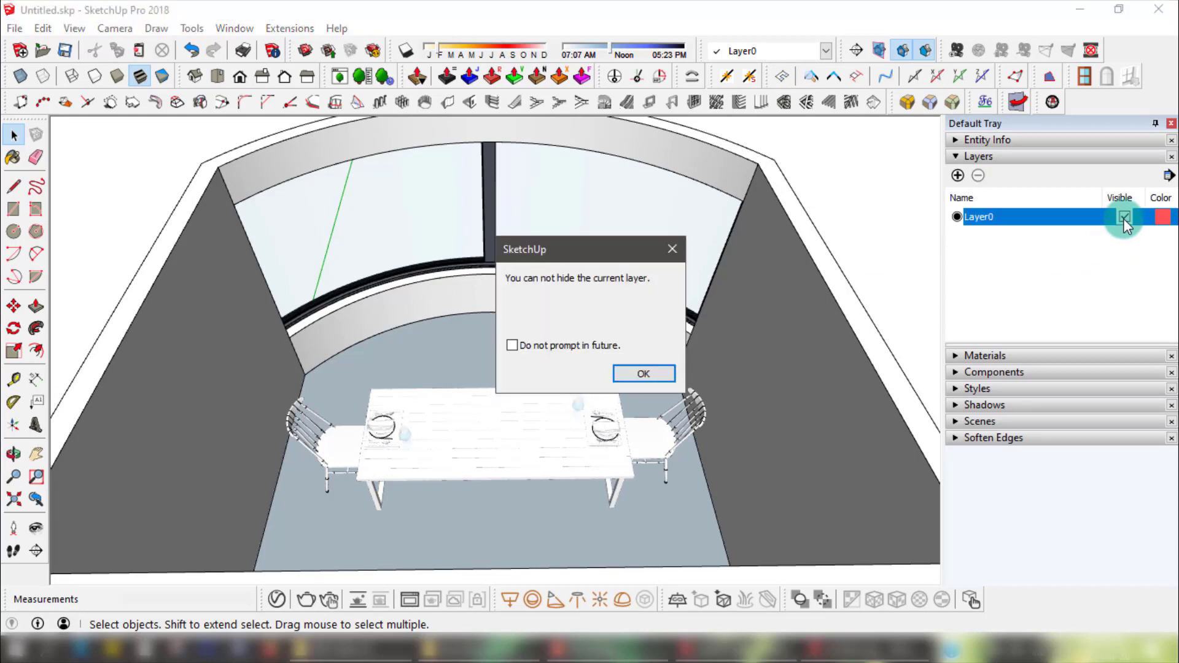
left_click(638, 370)
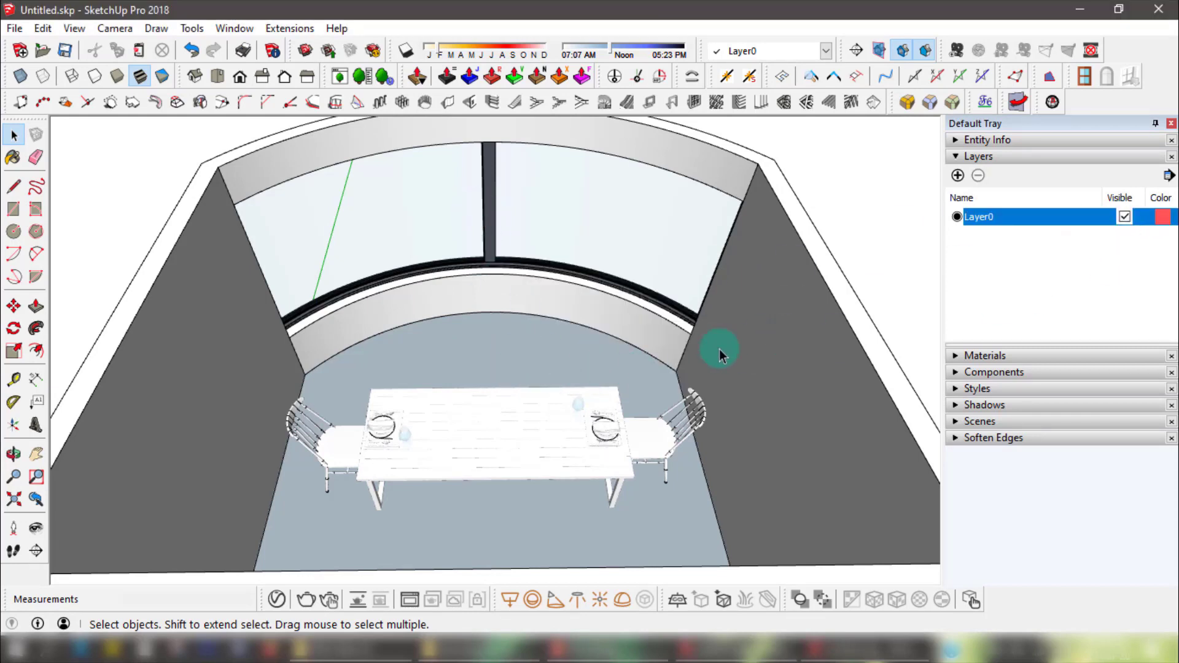
left_click(958, 175)
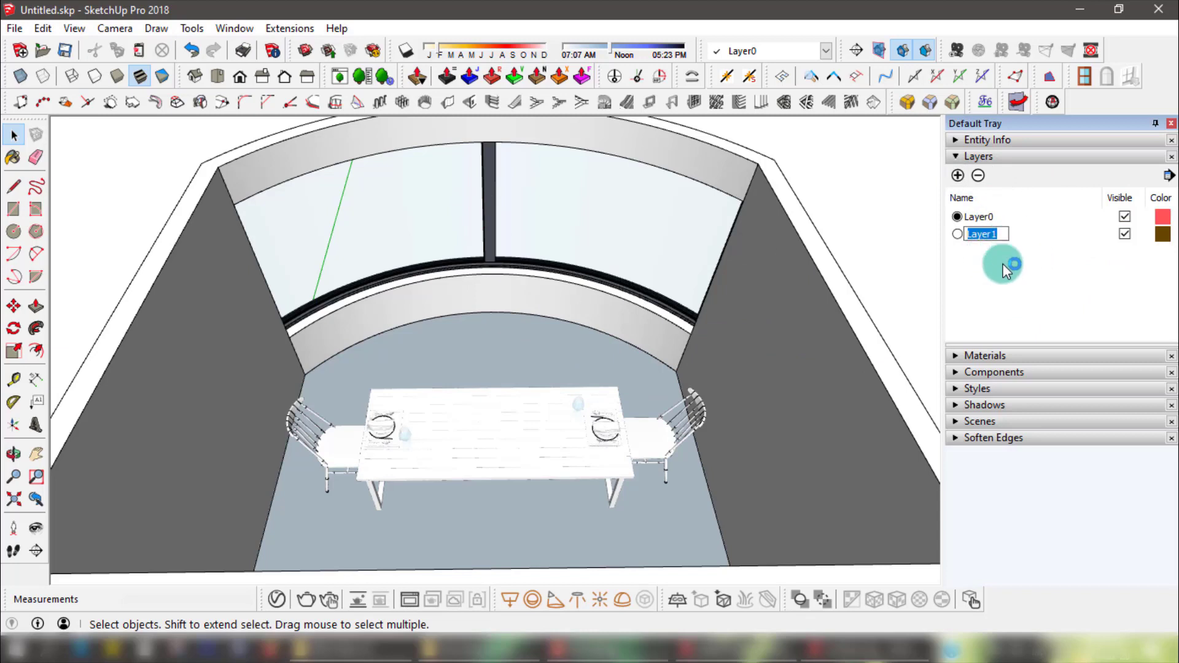
left_click(991, 311)
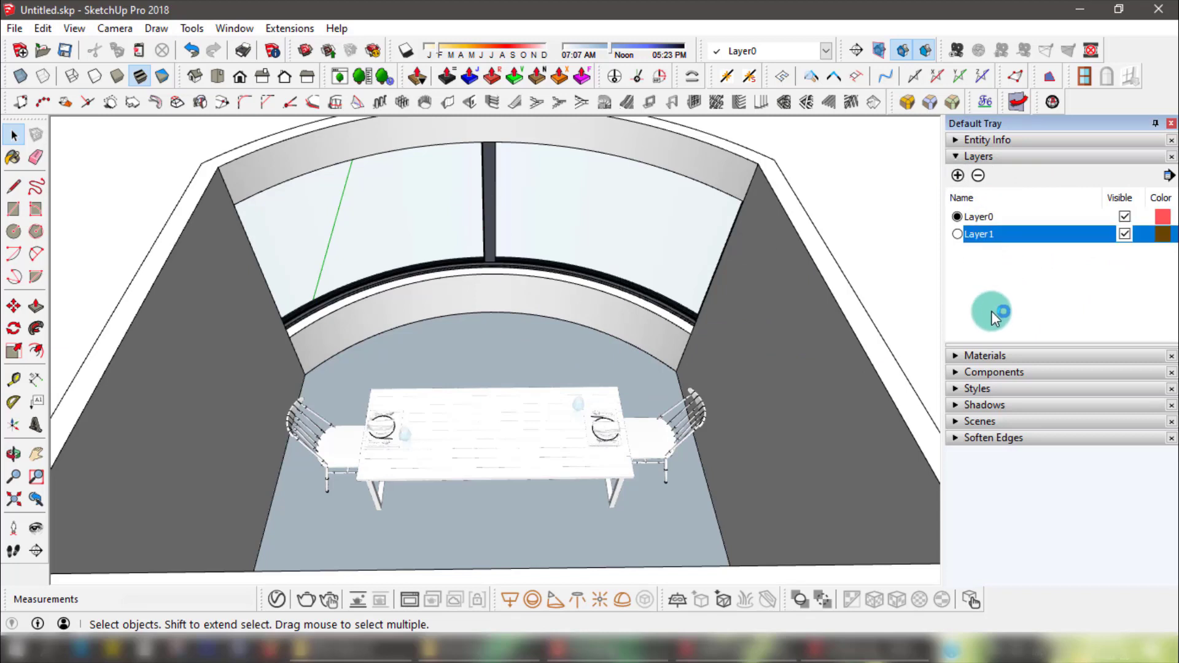
left_click(957, 233)
left_click(1126, 222)
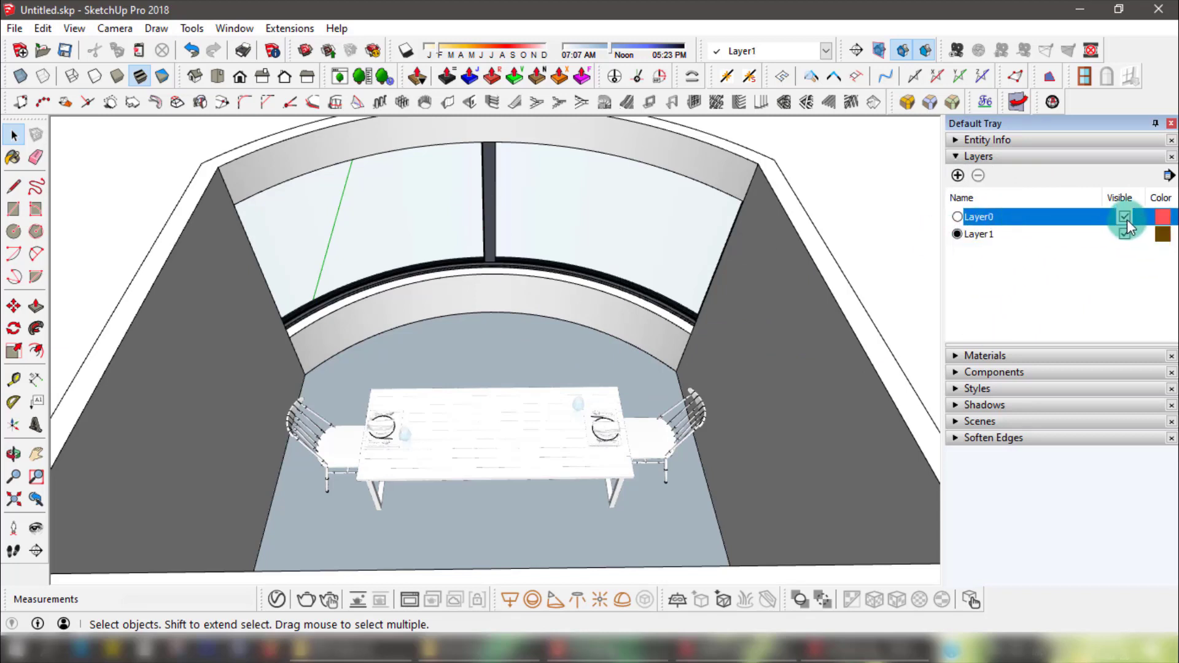
left_click(1125, 217)
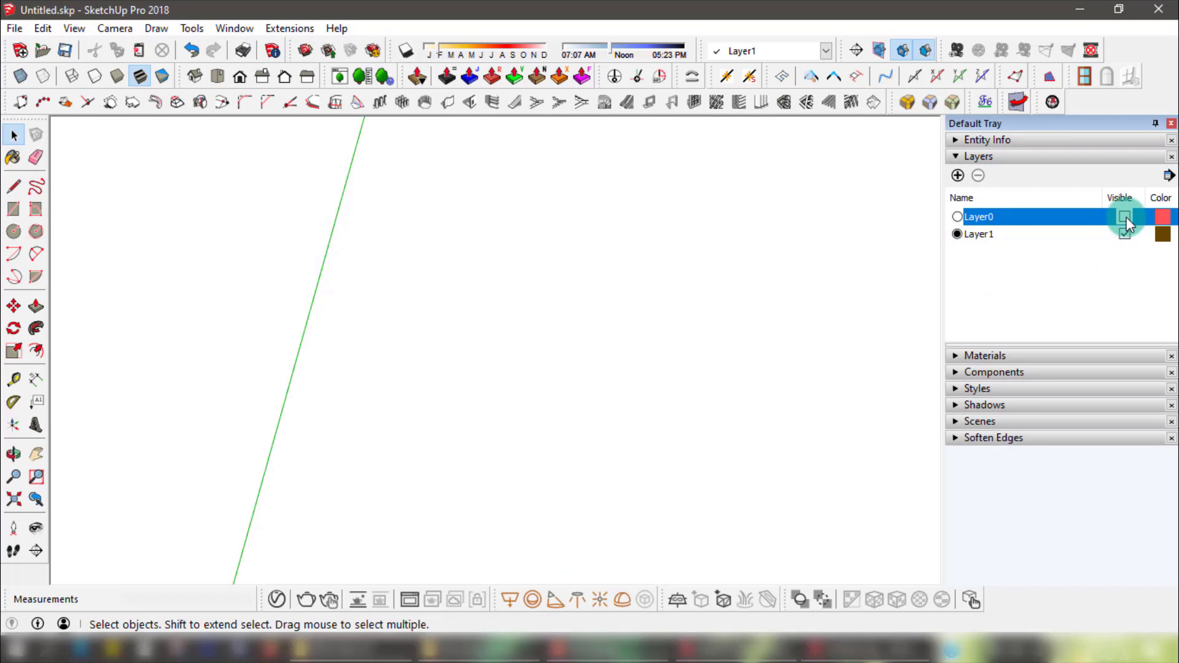
left_click(1125, 217)
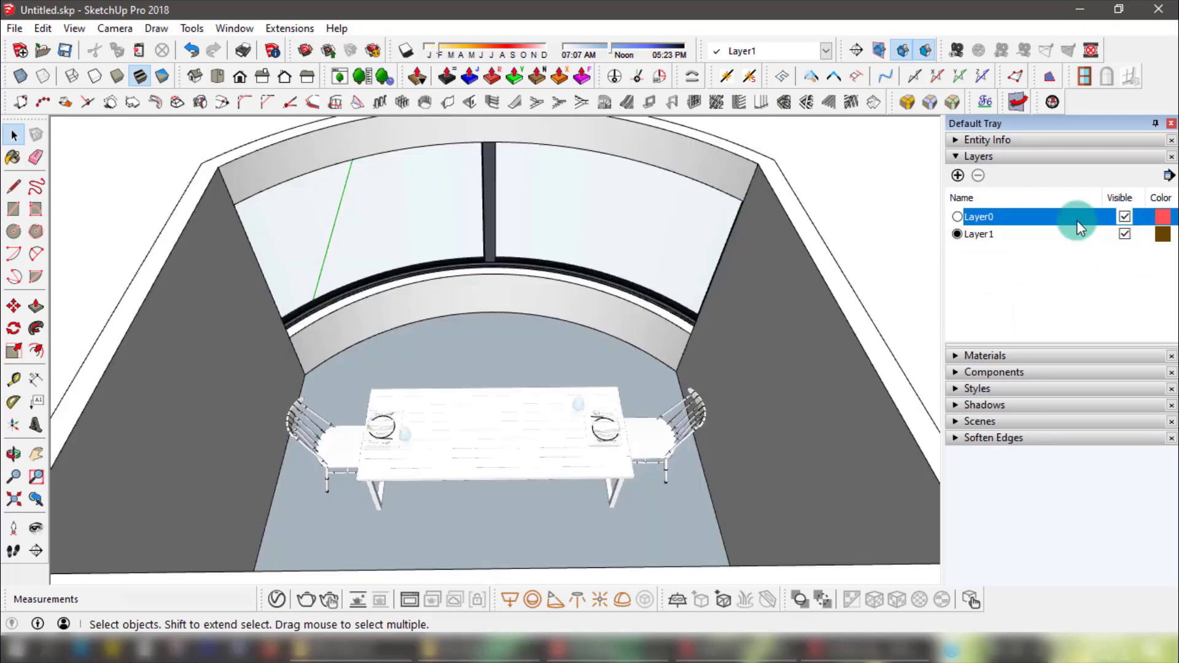
left_click(957, 216)
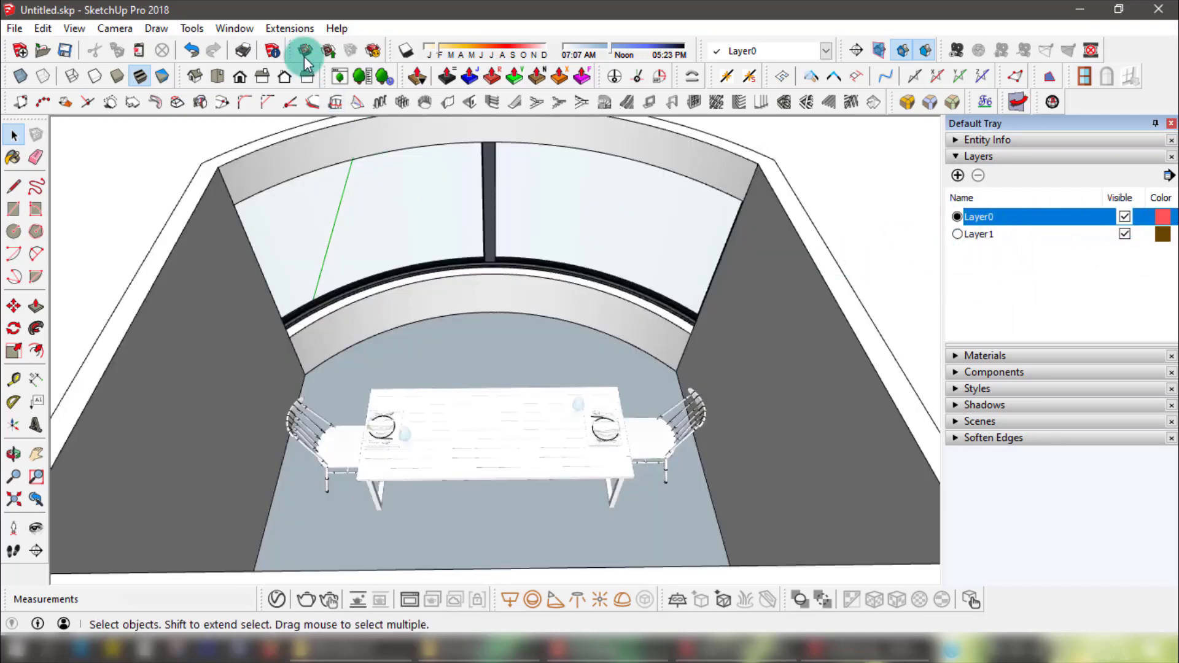
- Purge the unused Layer1 so only Layer0 remains
left_click(973, 235)
left_click(1169, 175)
left_click(1098, 197)
left_click(1000, 219)
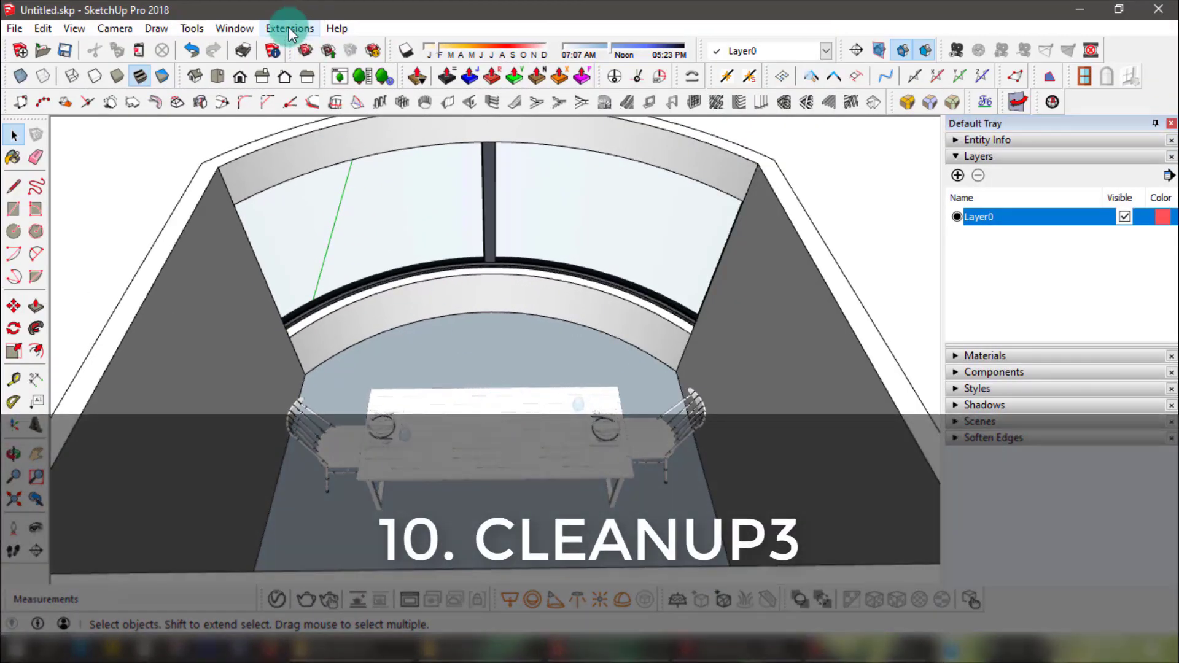
- Open CleanUp³'s Clean options, scroll through them, and toggle Erase Stray Edges on then off
left_click(289, 29)
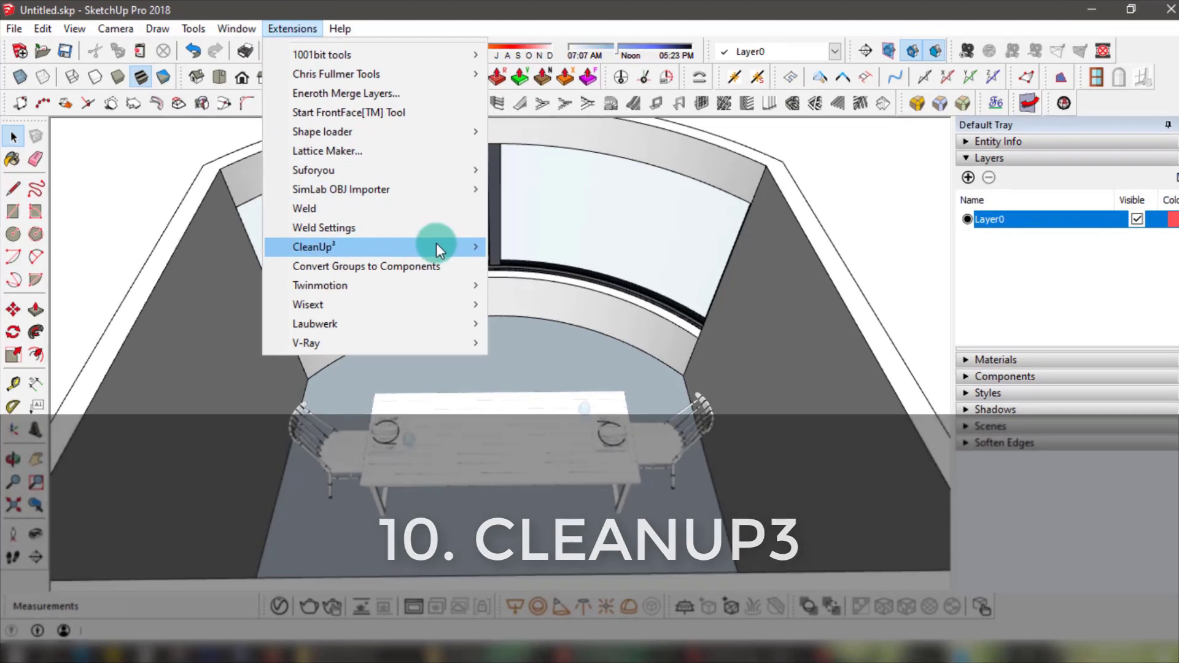
mouse_move(436, 243)
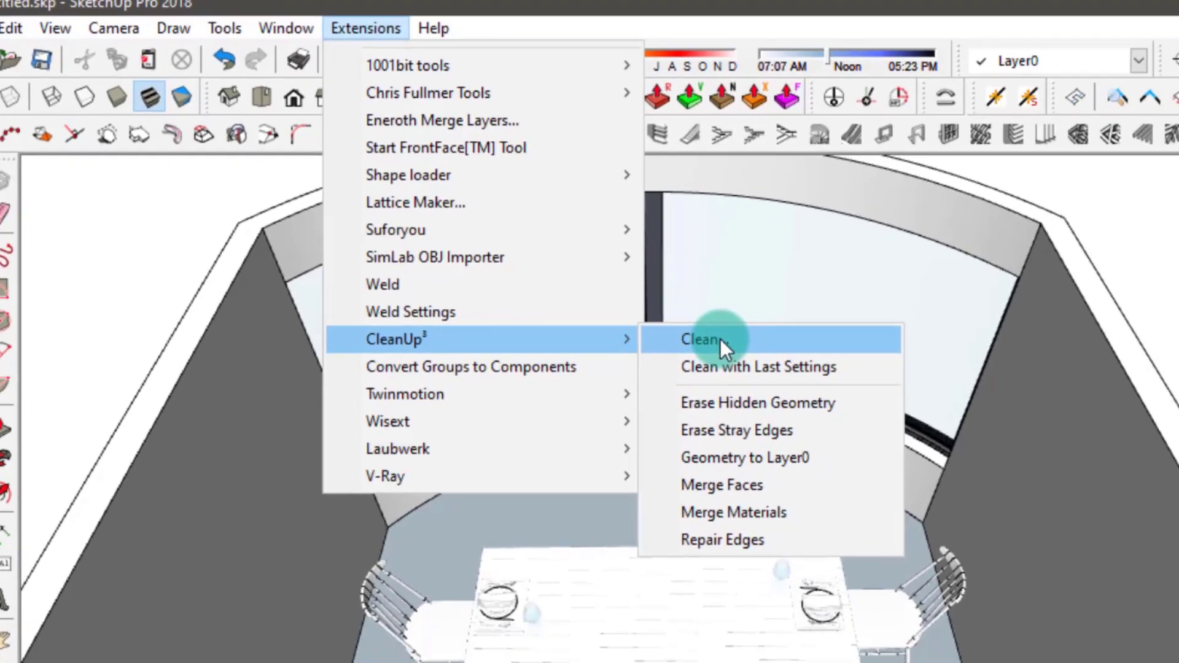
left_click(720, 337)
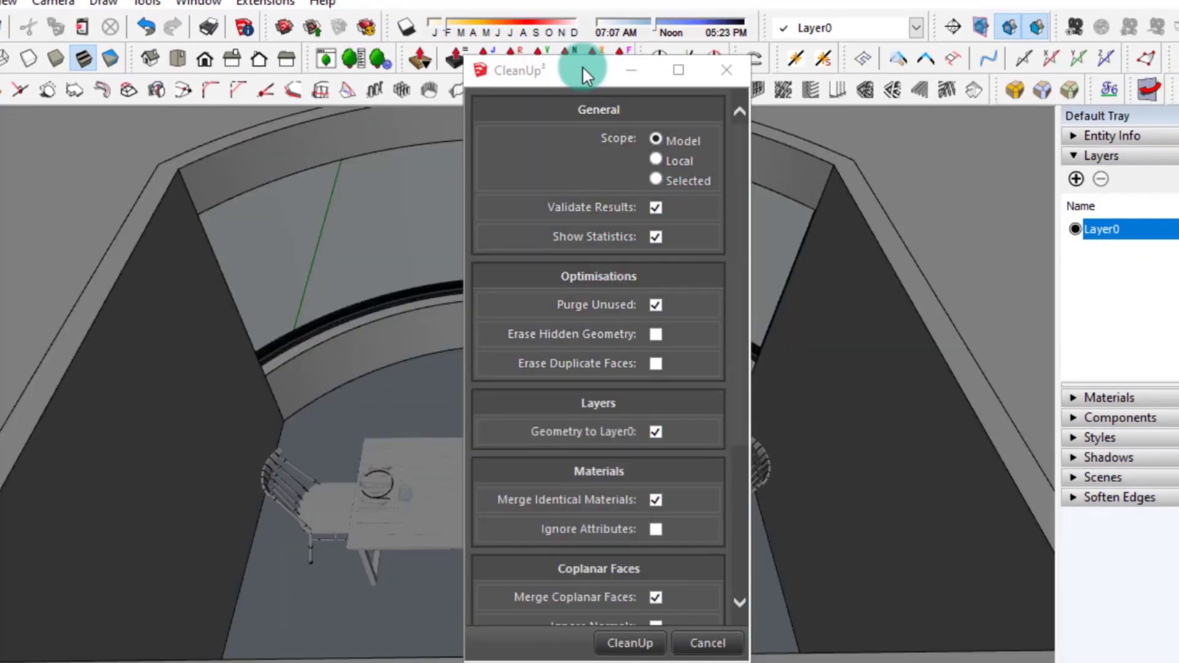
left_click_drag(546, 42, 552, 3)
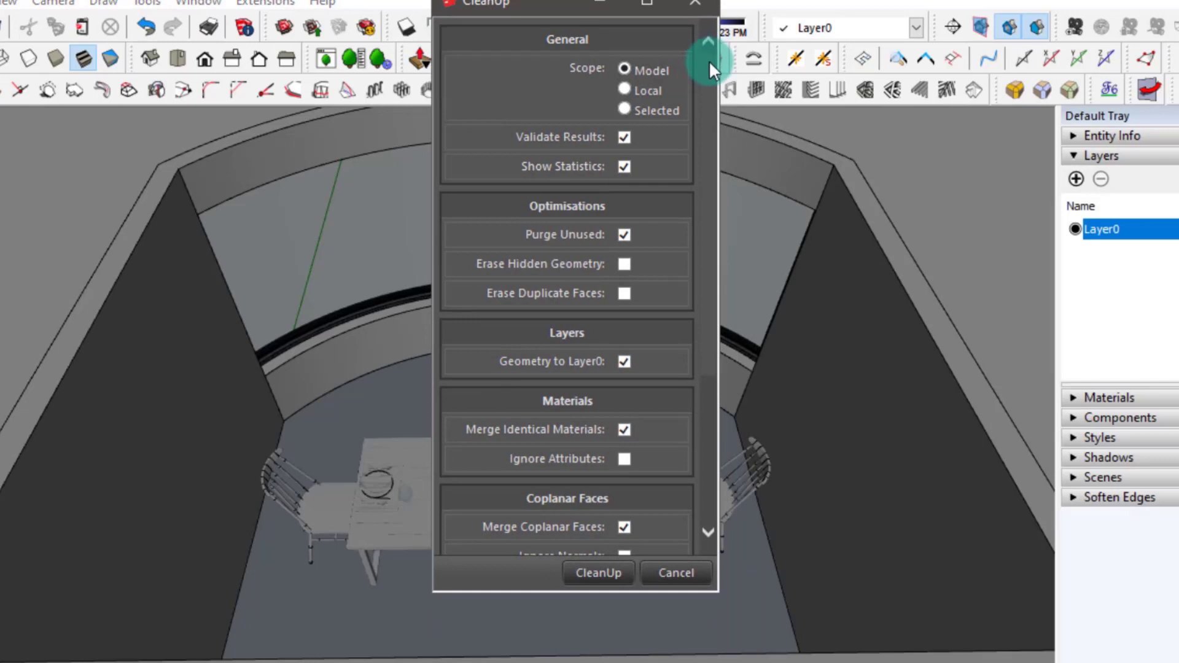
scroll(711, 295, "down", 4)
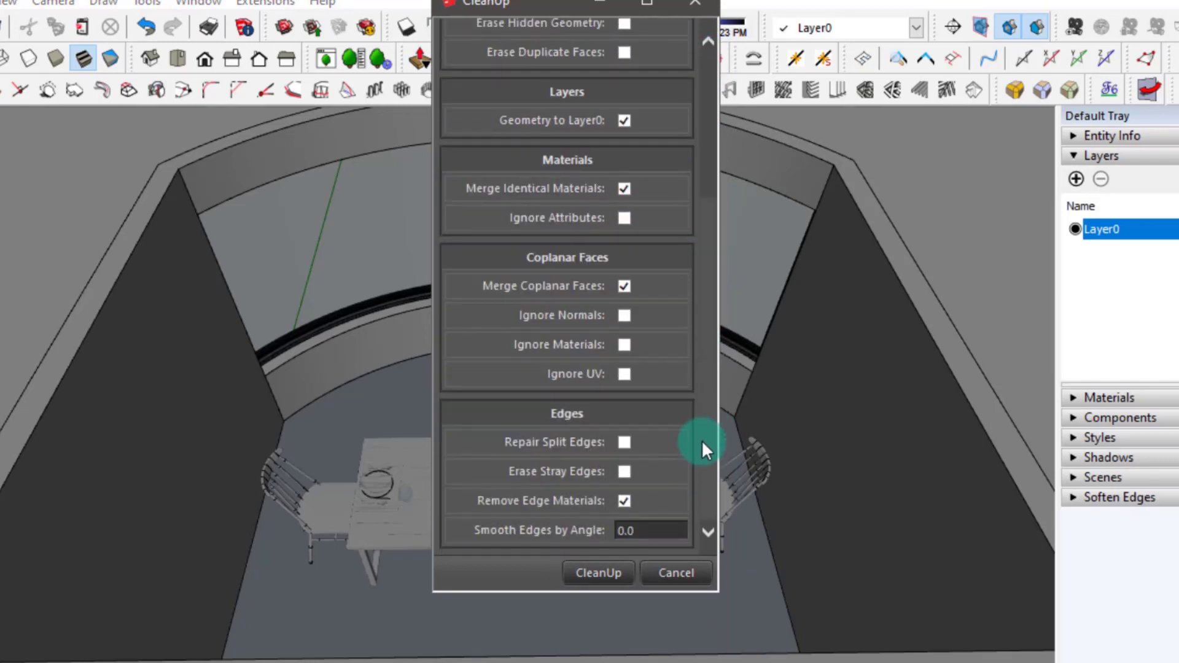
scroll(701, 399, "up", 4)
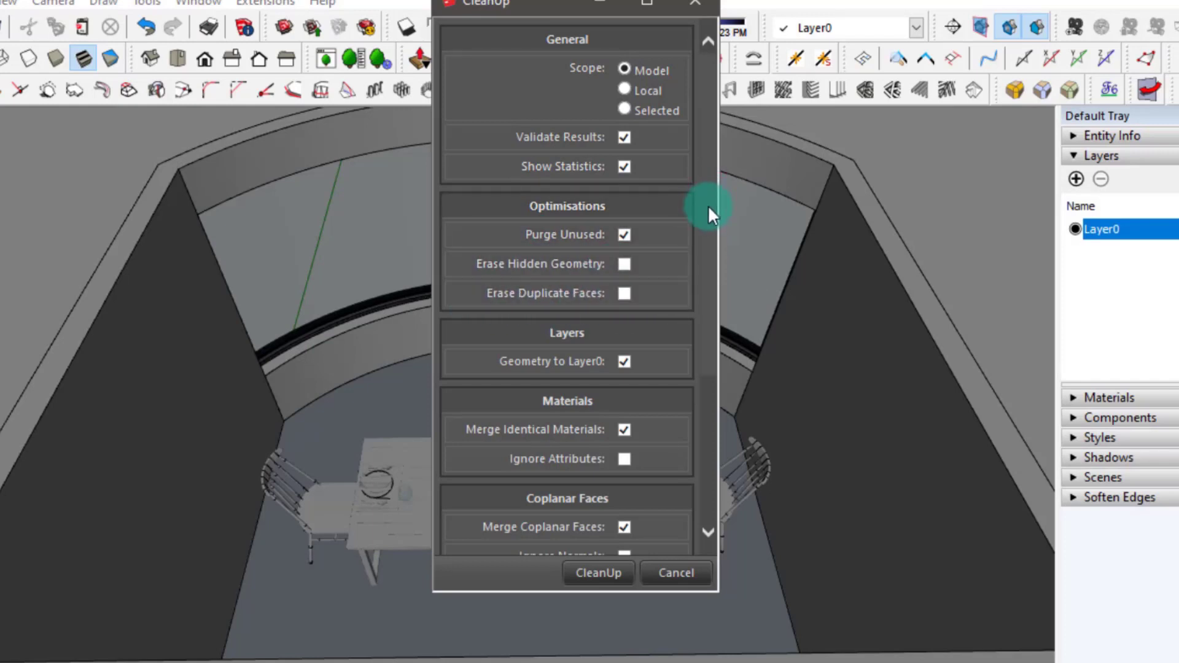
left_click_drag(708, 205, 708, 368)
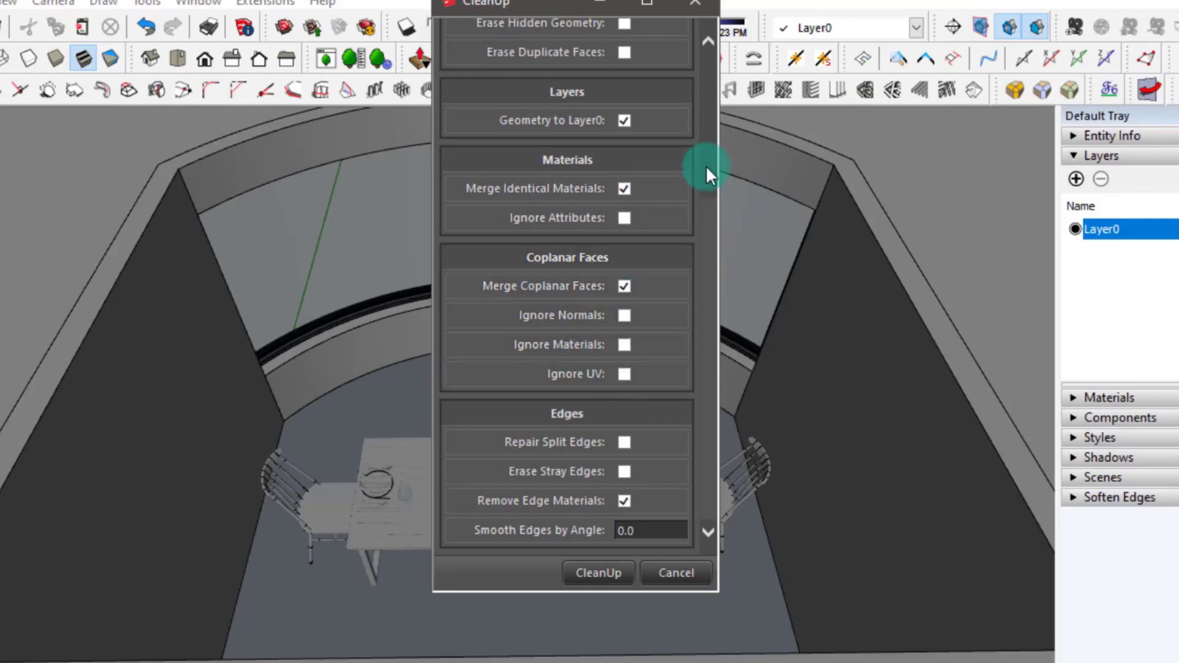
scroll(706, 164, "up", 4)
scroll(710, 387, "down", 5)
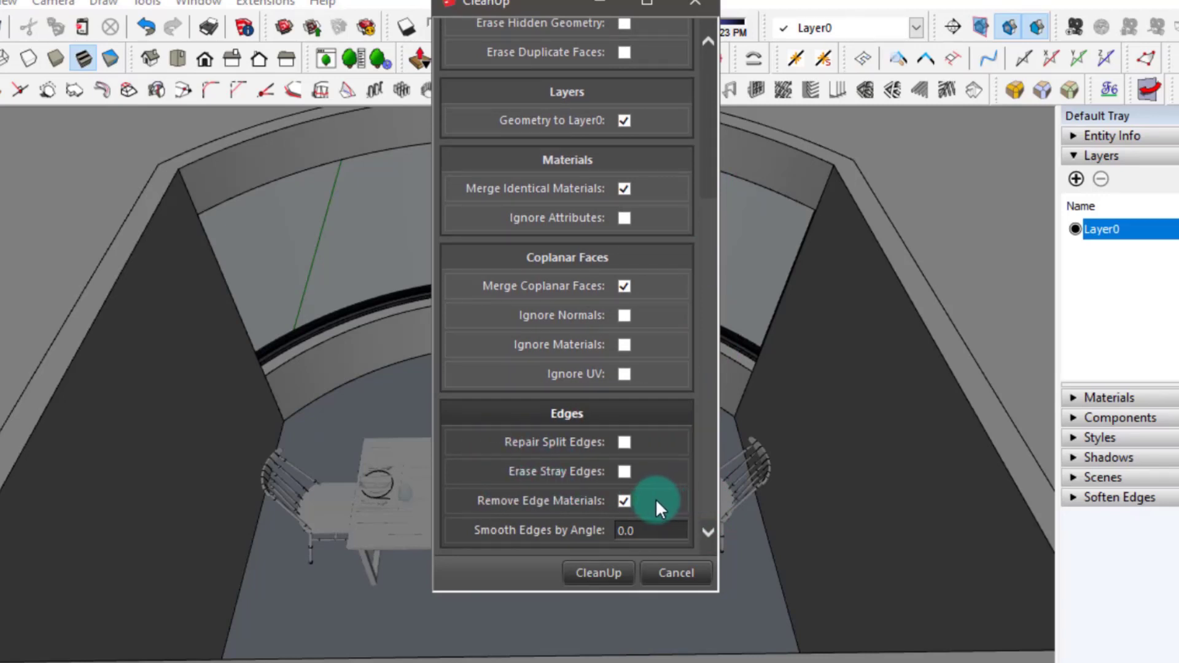
left_click(624, 472)
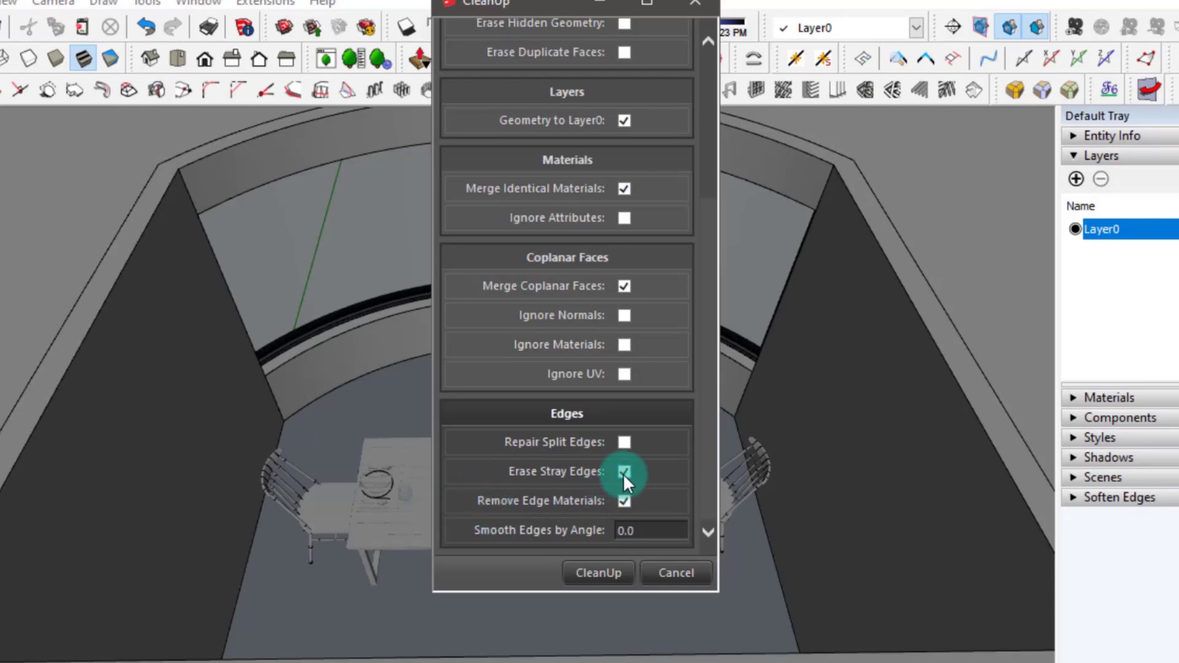
left_click(623, 472)
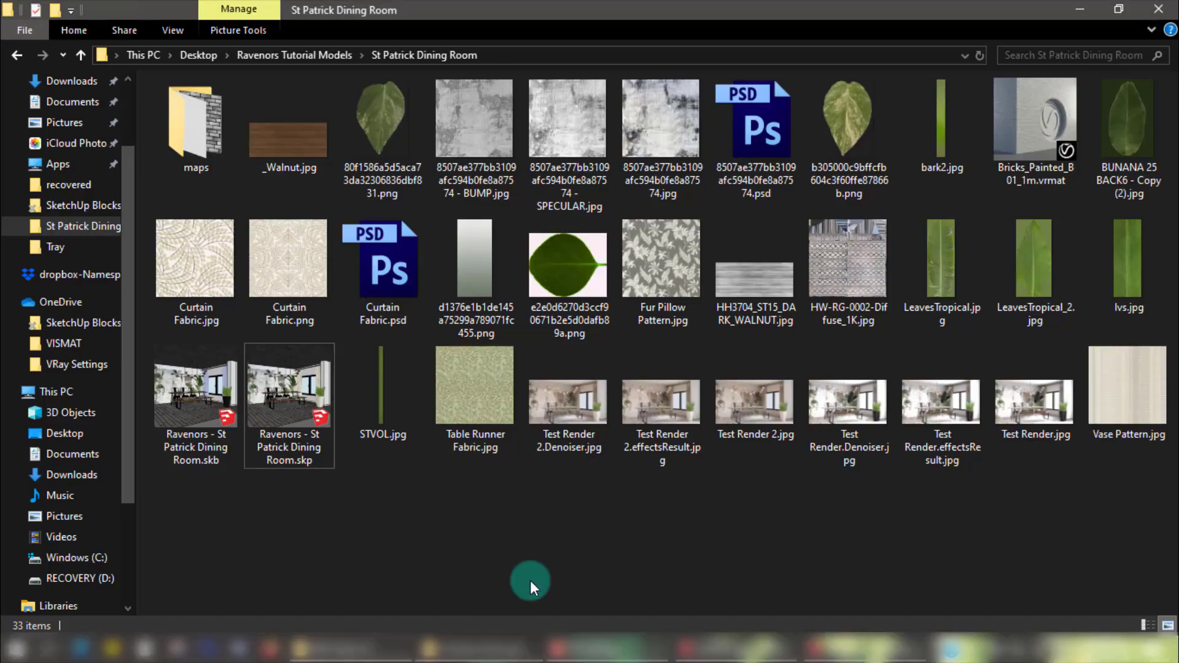
left_click(278, 446)
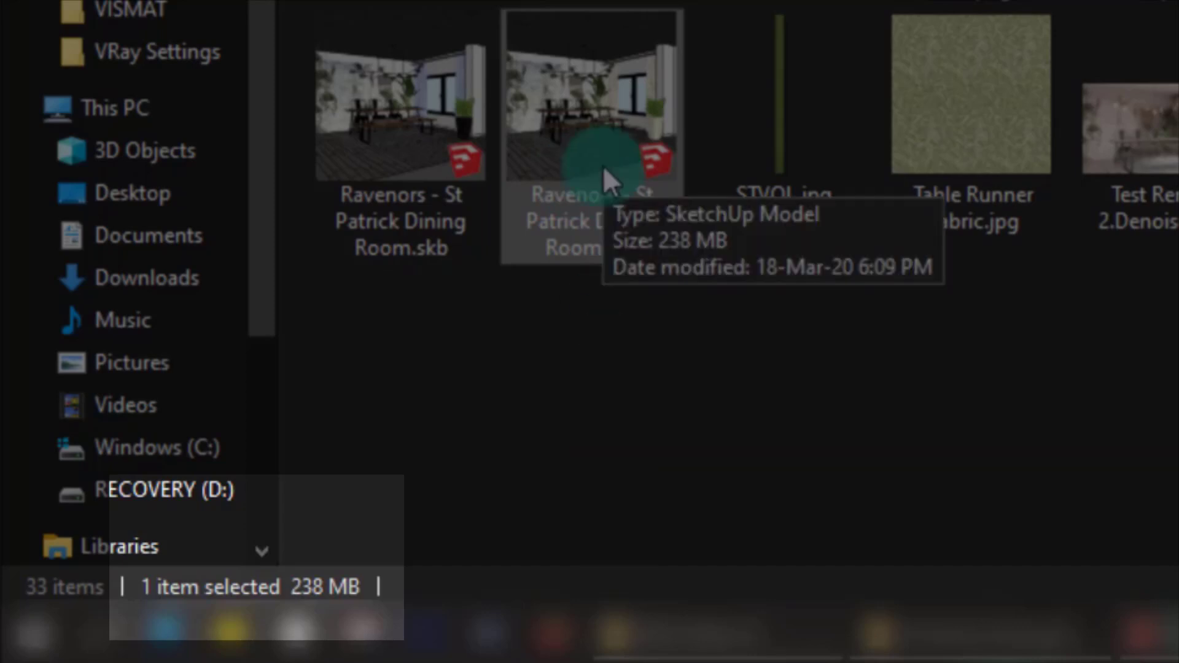
left_click(657, 319)
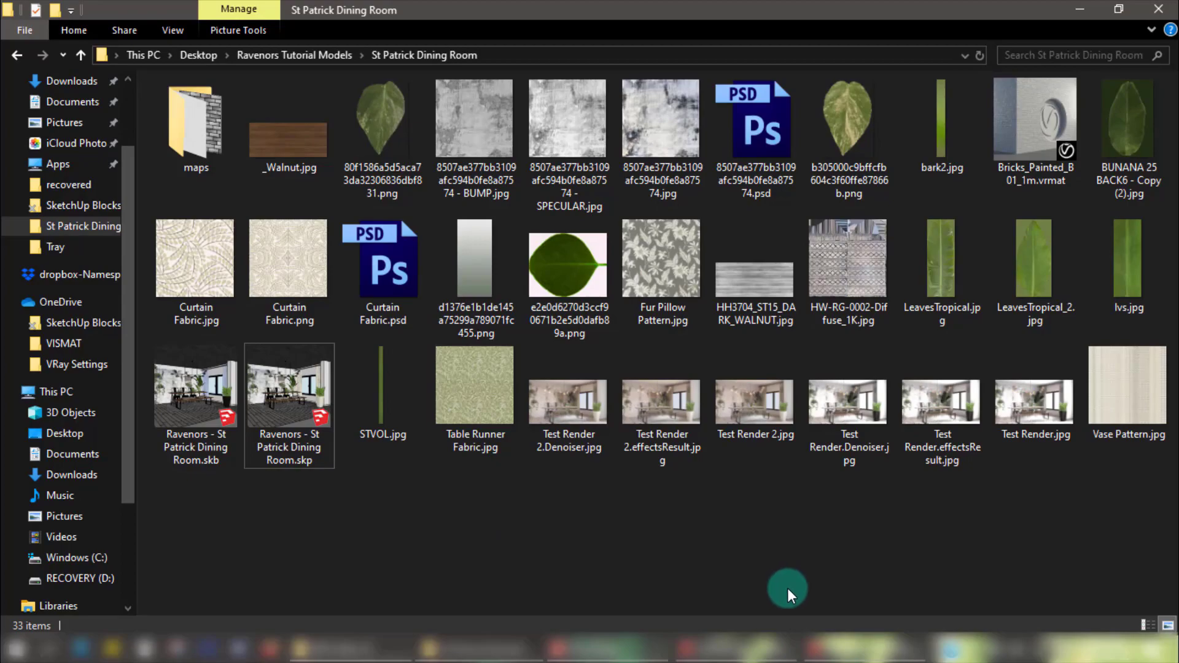
left_click(890, 648)
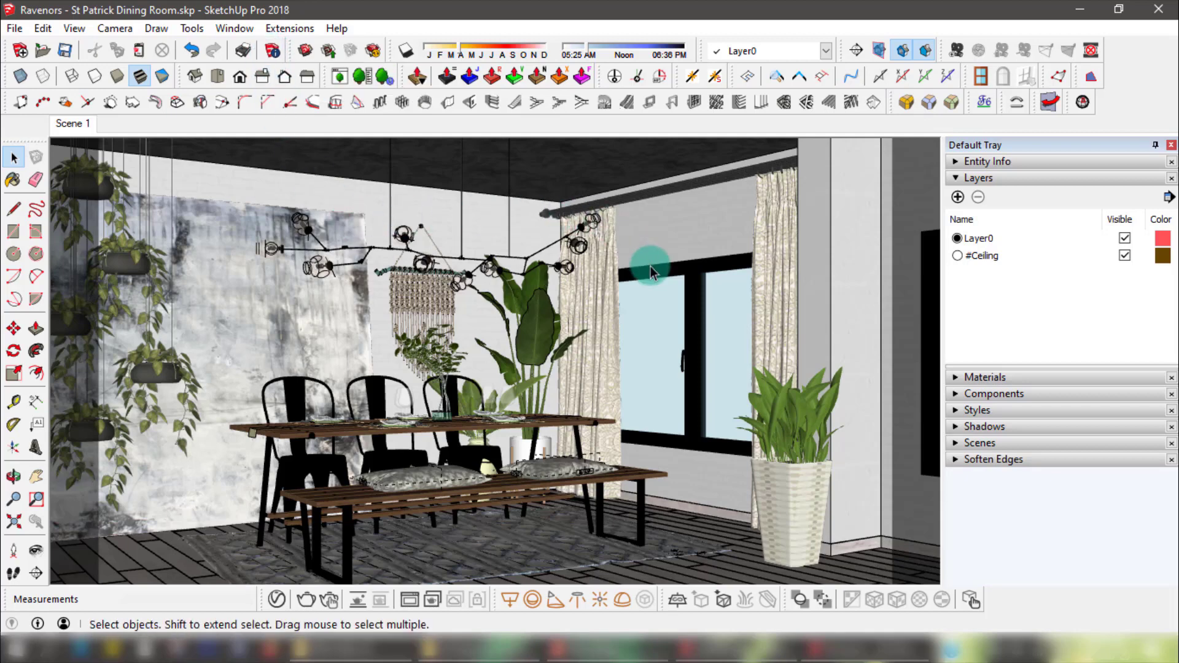
- Run CleanUp³ on the whole dining room model with Scope set to Model and default options
left_click(289, 27)
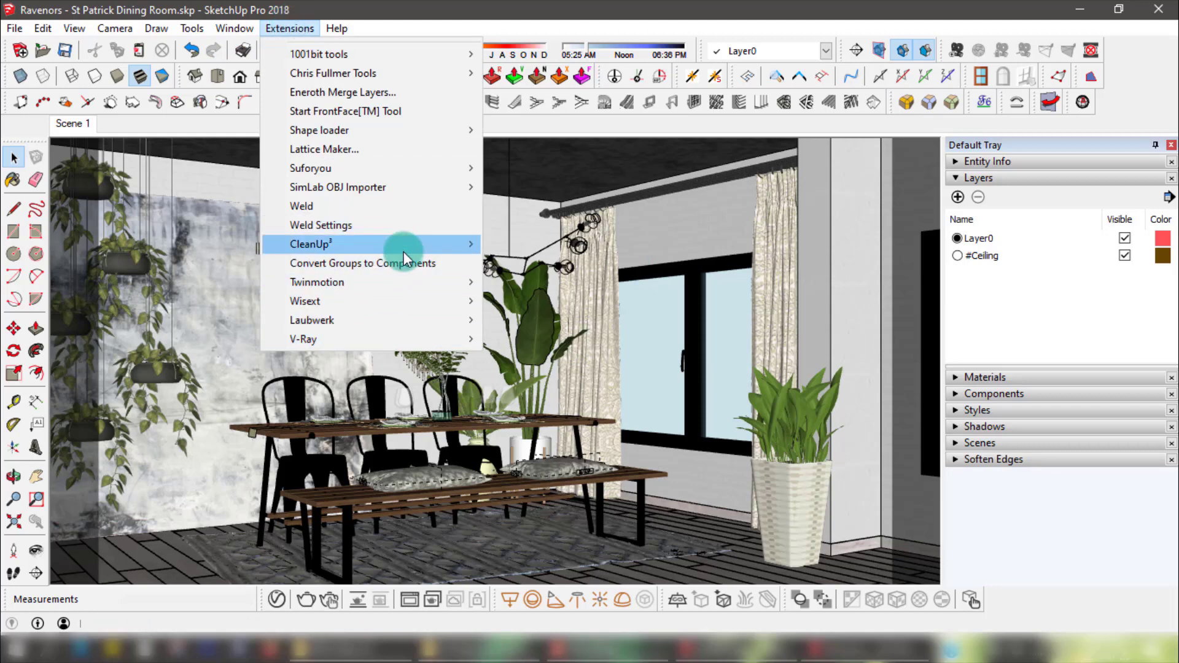
mouse_move(408, 246)
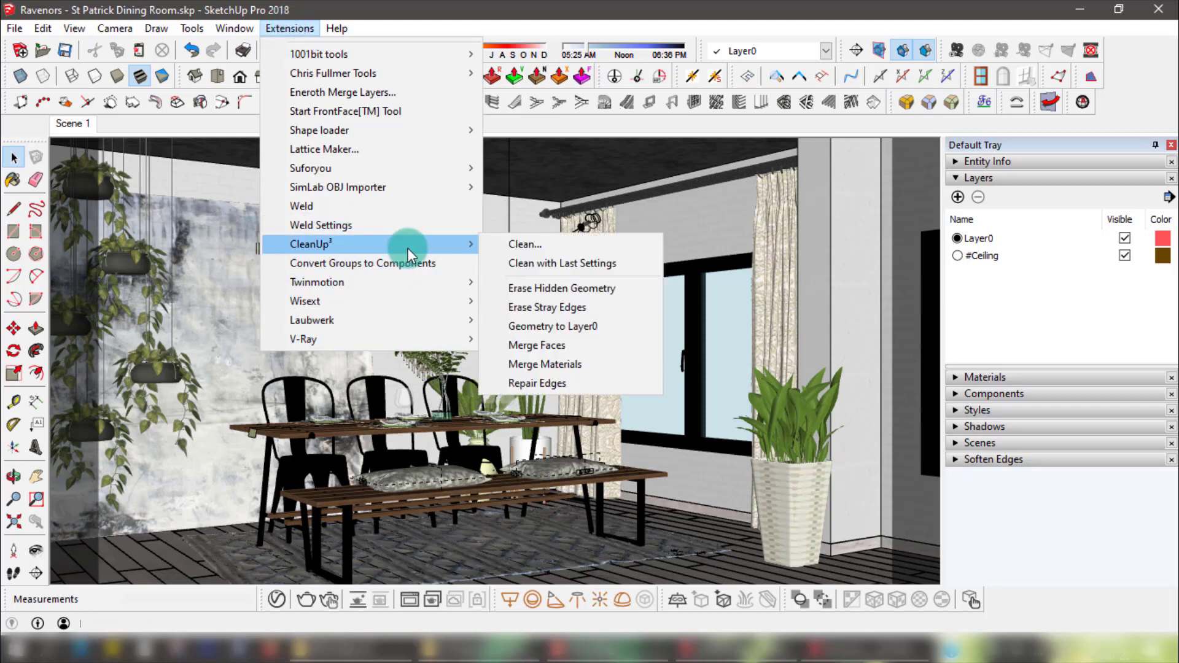
left_click(540, 249)
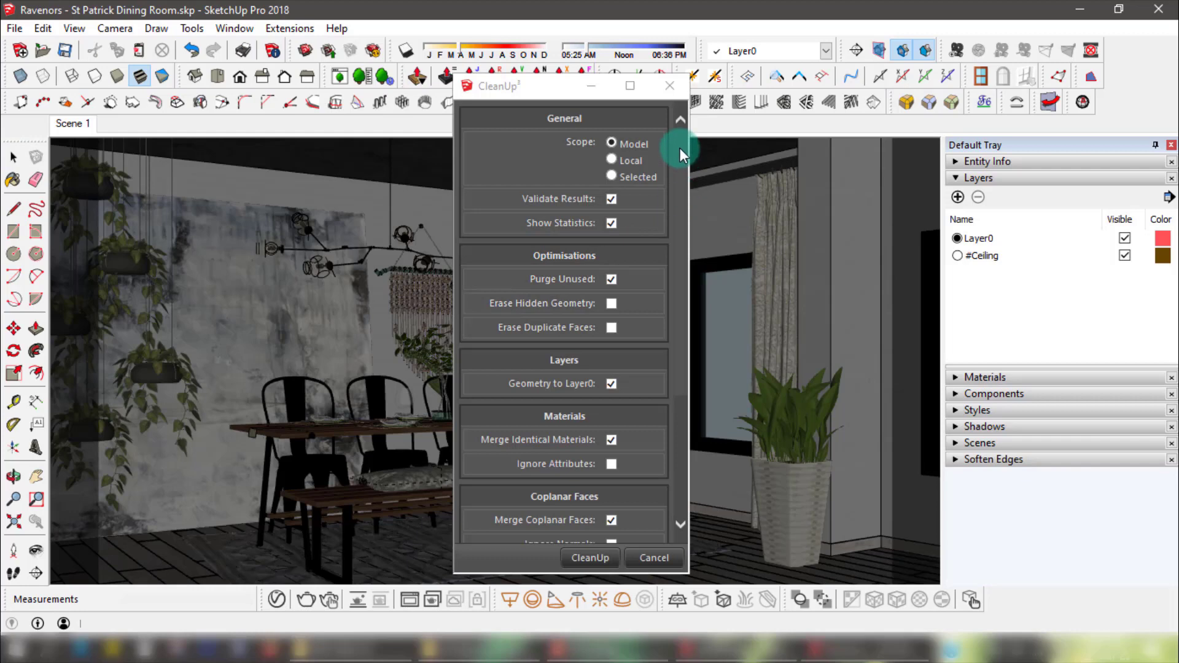
mouse_move(680, 149)
left_mouse_down()
mouse_move(672, 337)
mouse_move(681, 124)
mouse_move(680, 276)
left_mouse_up()
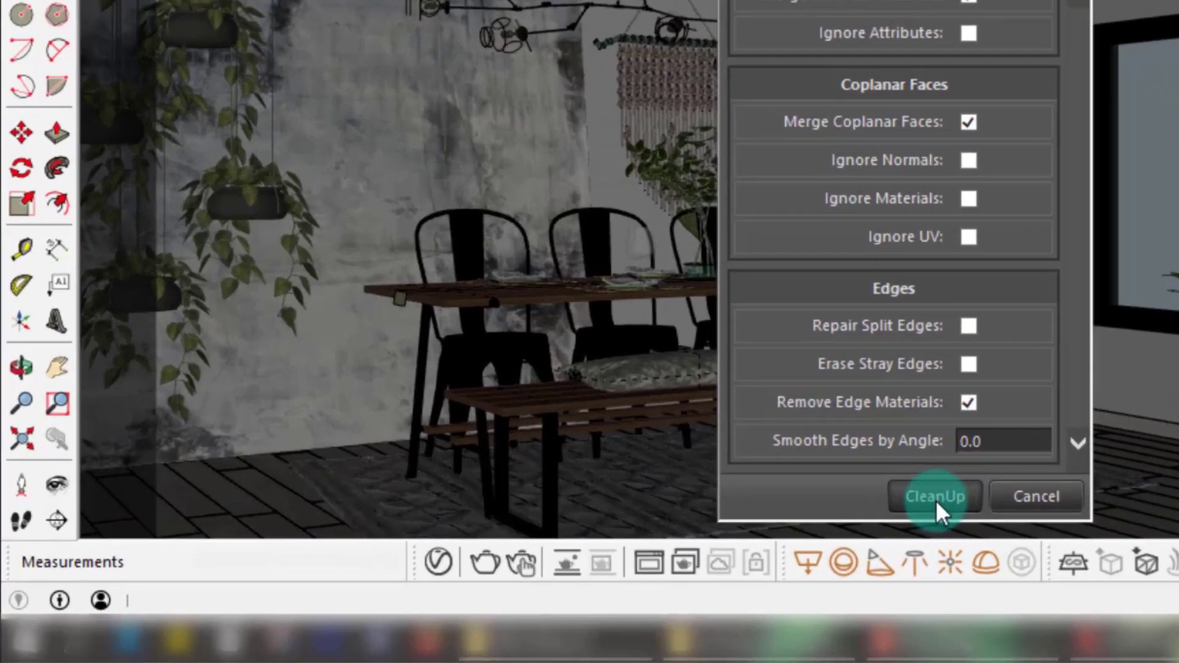
left_click(935, 496)
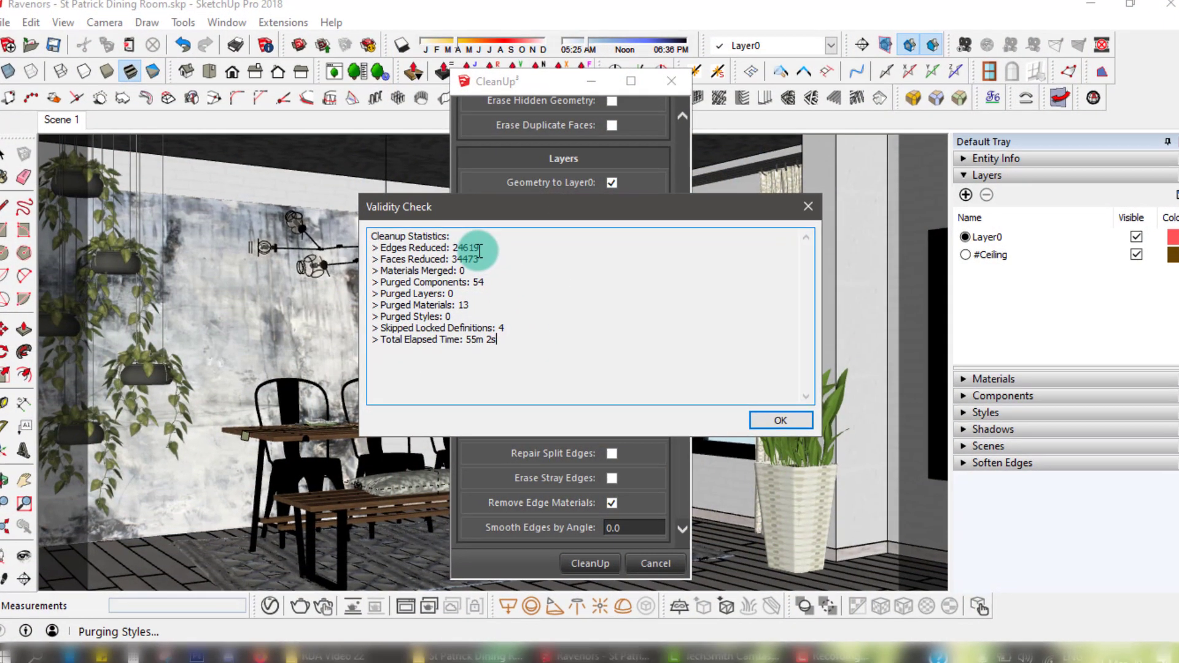
- Review the cleanup stats (24619 edges, 34473 faces, 54 components, 55m 2s) and close both reports
double_click(478, 249)
left_click_drag(408, 259, 470, 271)
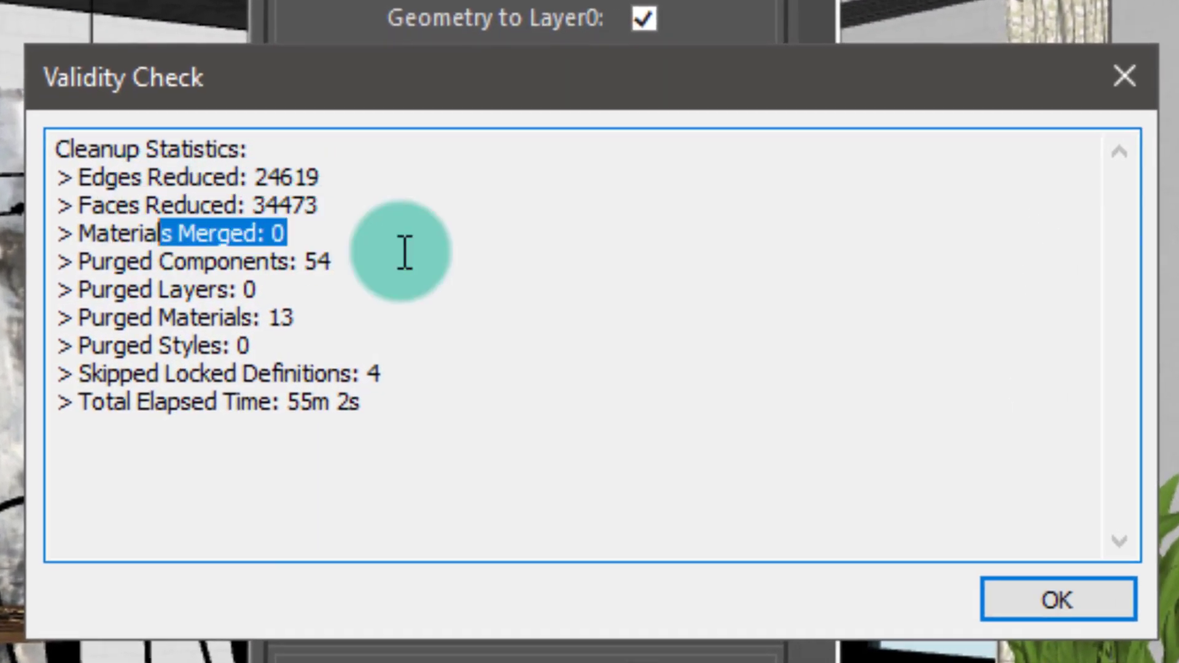
left_click_drag(331, 261, 78, 263)
left_click_drag(296, 317, 72, 318)
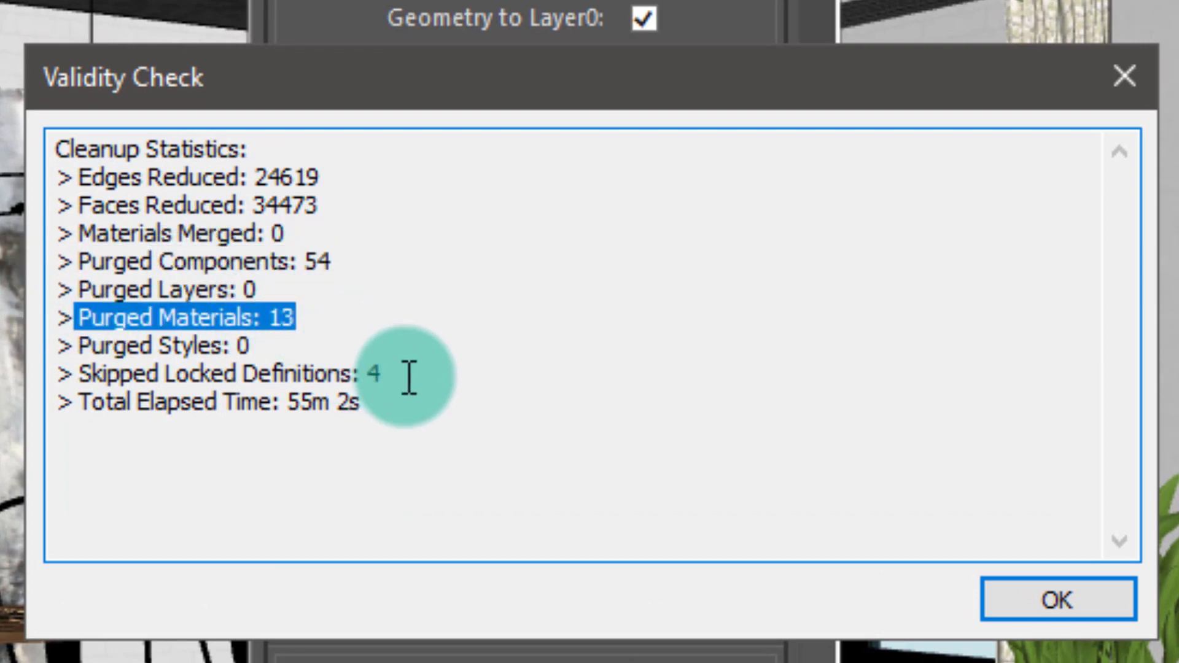
left_click_drag(409, 377, 166, 376)
double_click(314, 264)
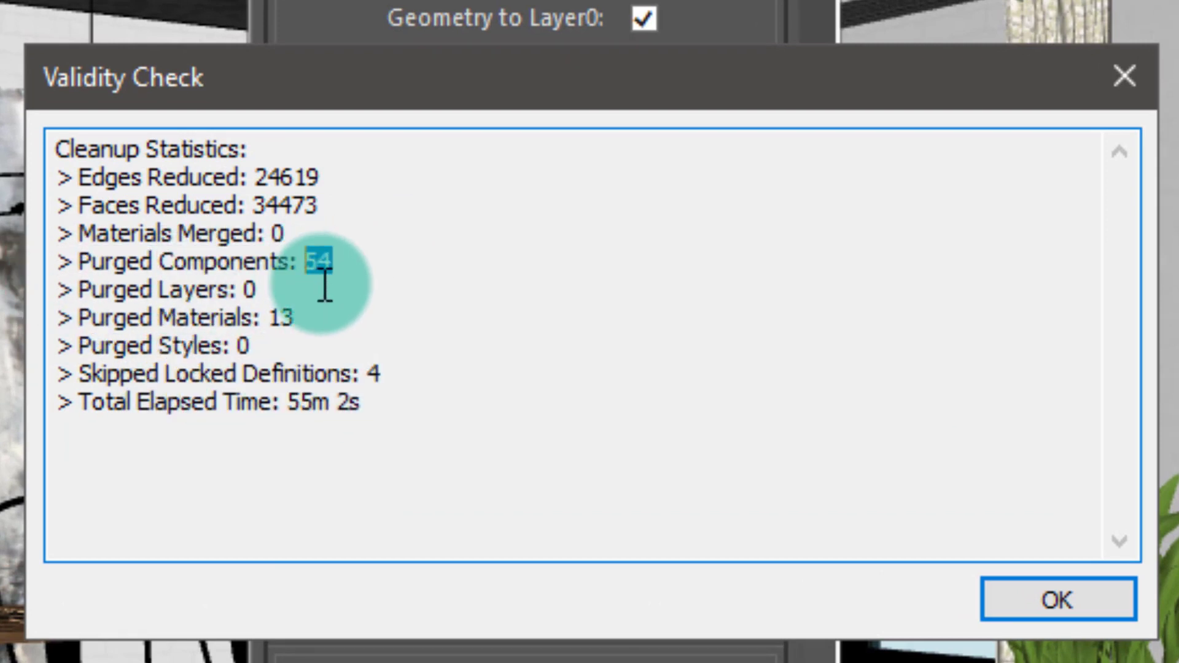
left_click_drag(363, 402, 318, 421)
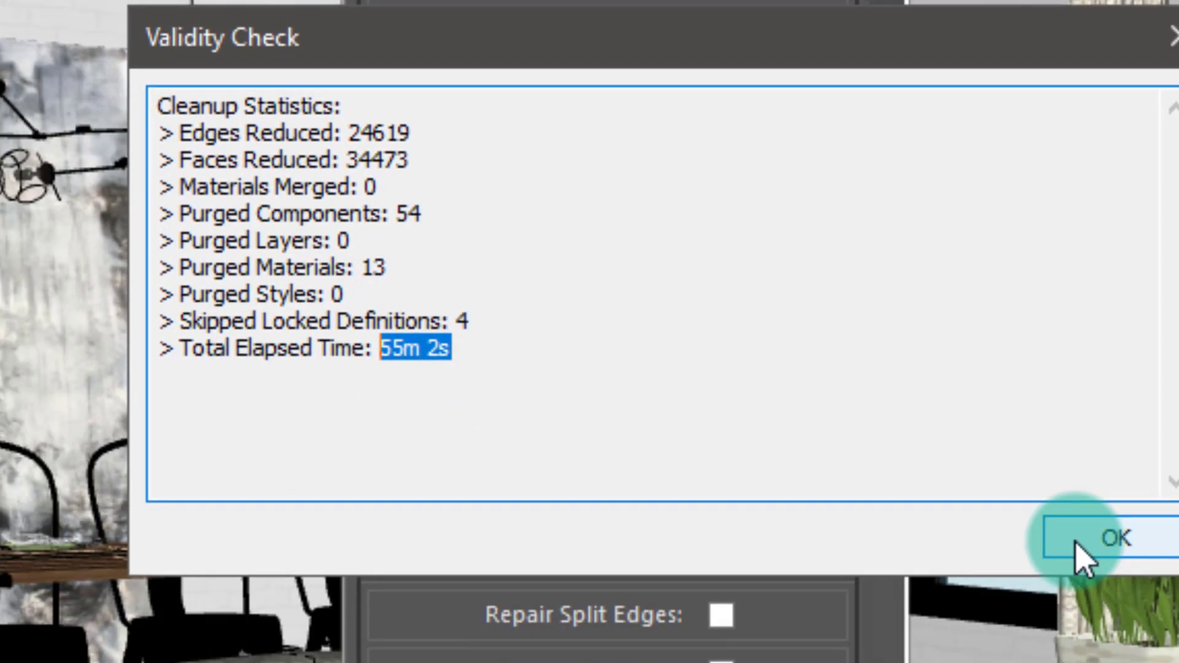
left_click(1031, 605)
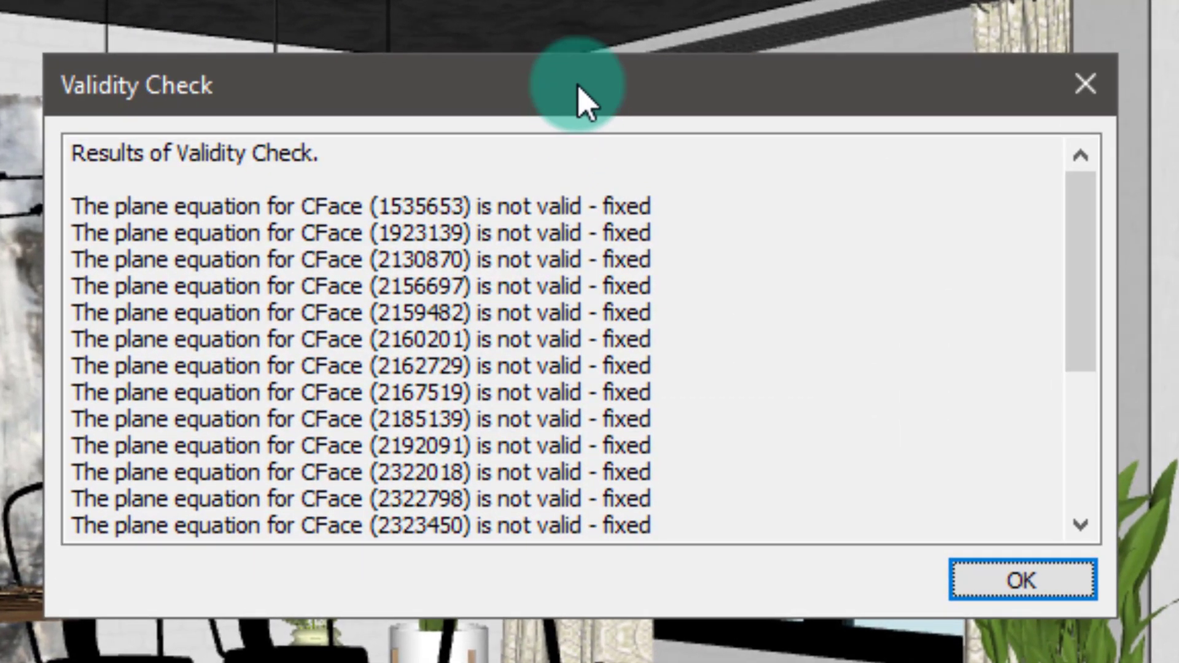
left_click_drag(1078, 243, 1083, 298)
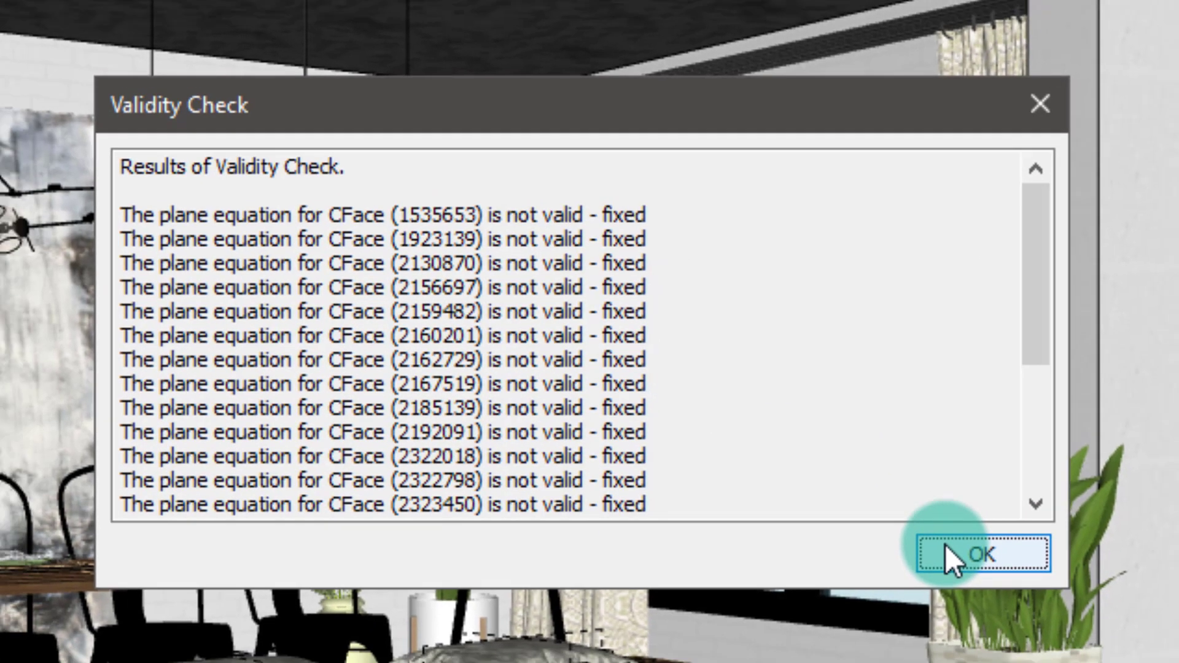
left_click(946, 547)
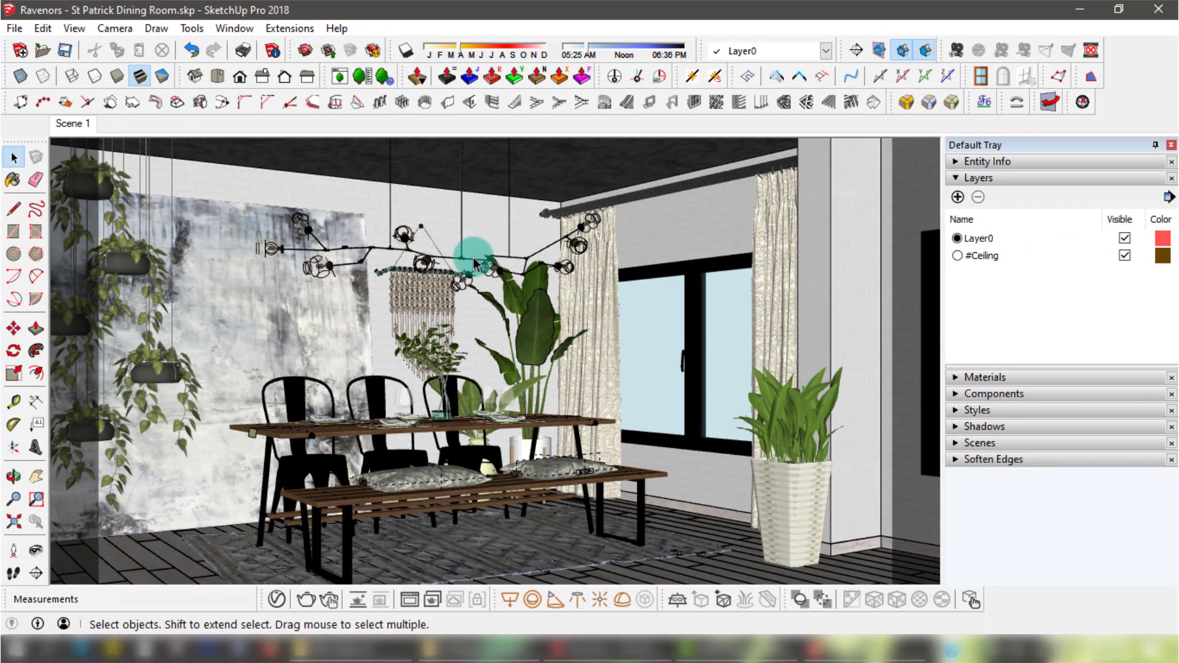
- Save the cleaned model and compare the 206 MB .skp with the 238 MB .skb backup
left_click(66, 52)
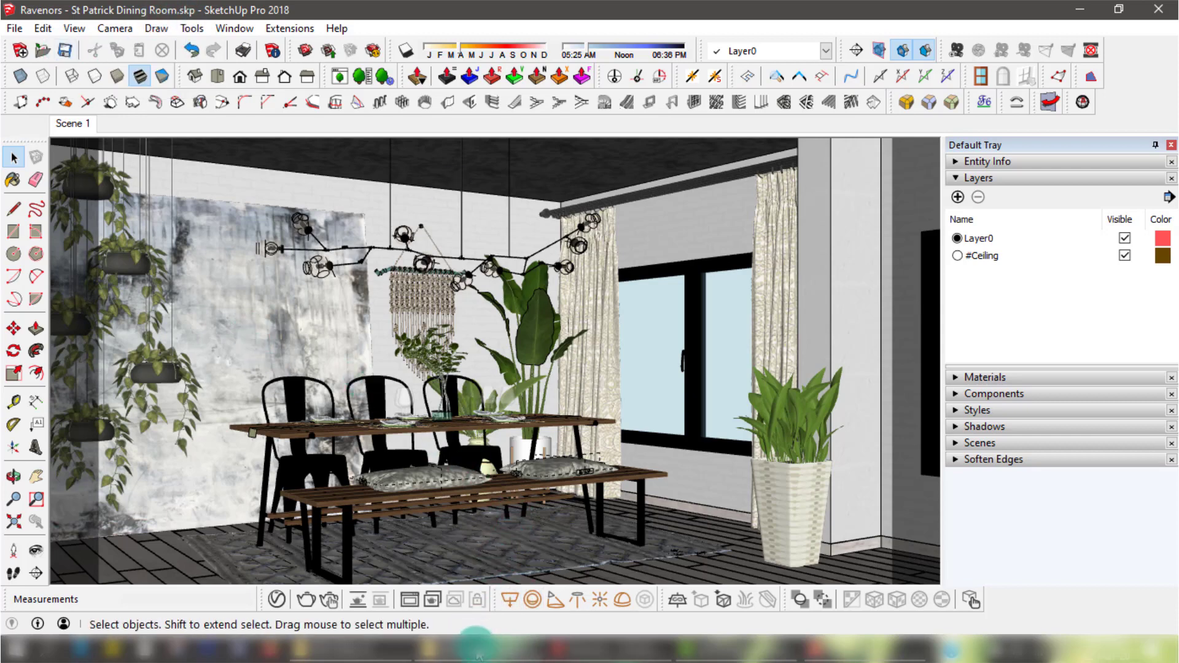
left_click(429, 648)
left_click(319, 451)
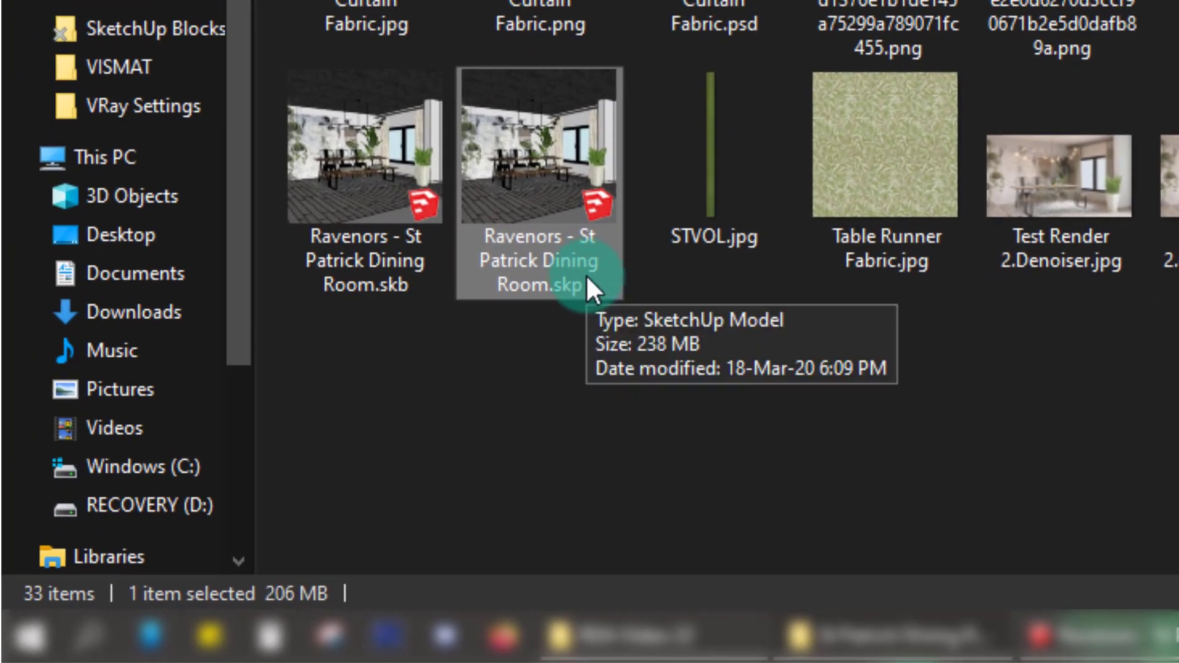
left_click(535, 356)
left_click(385, 262)
left_click(533, 264)
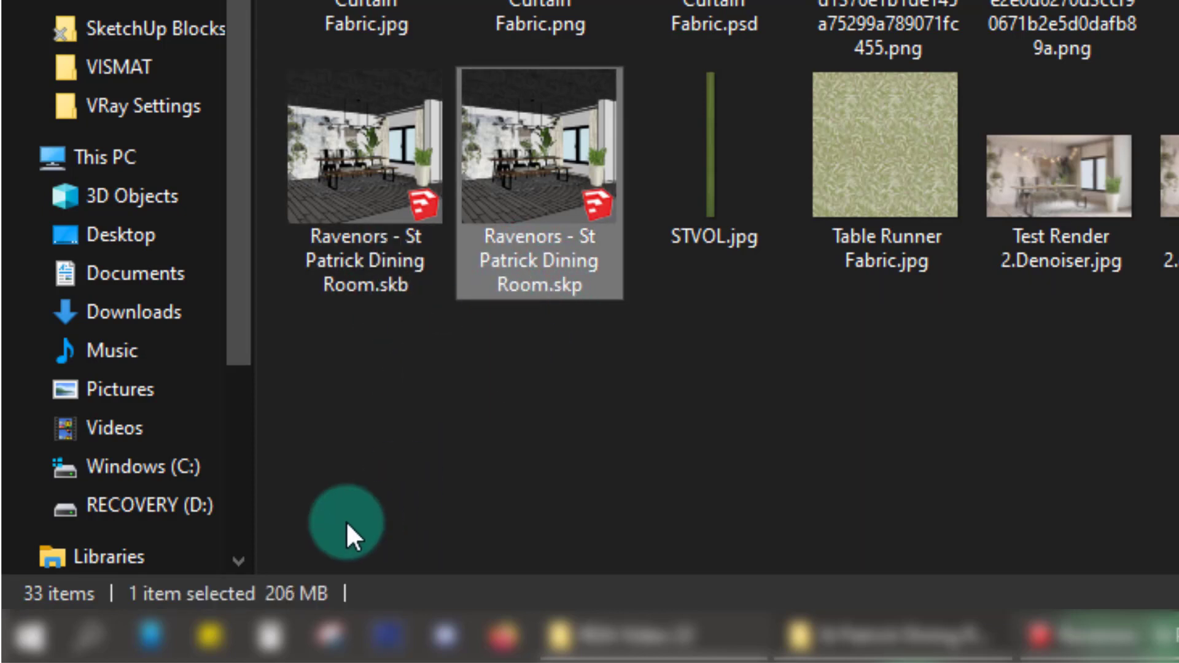
left_click(363, 266)
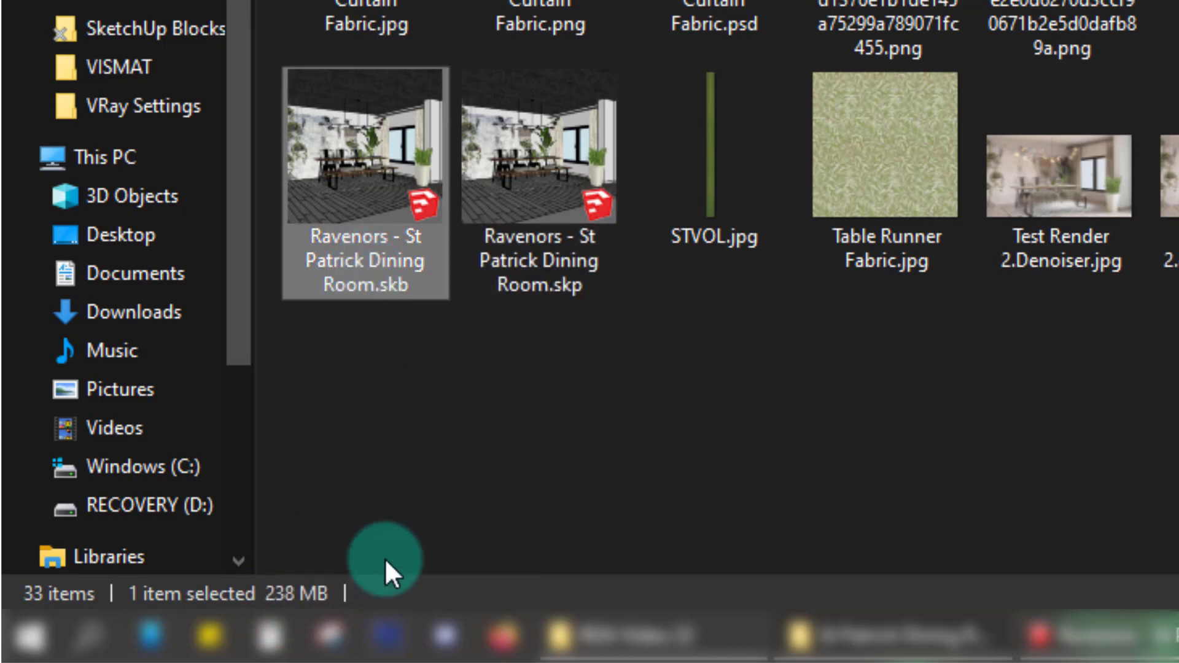
left_click(497, 271)
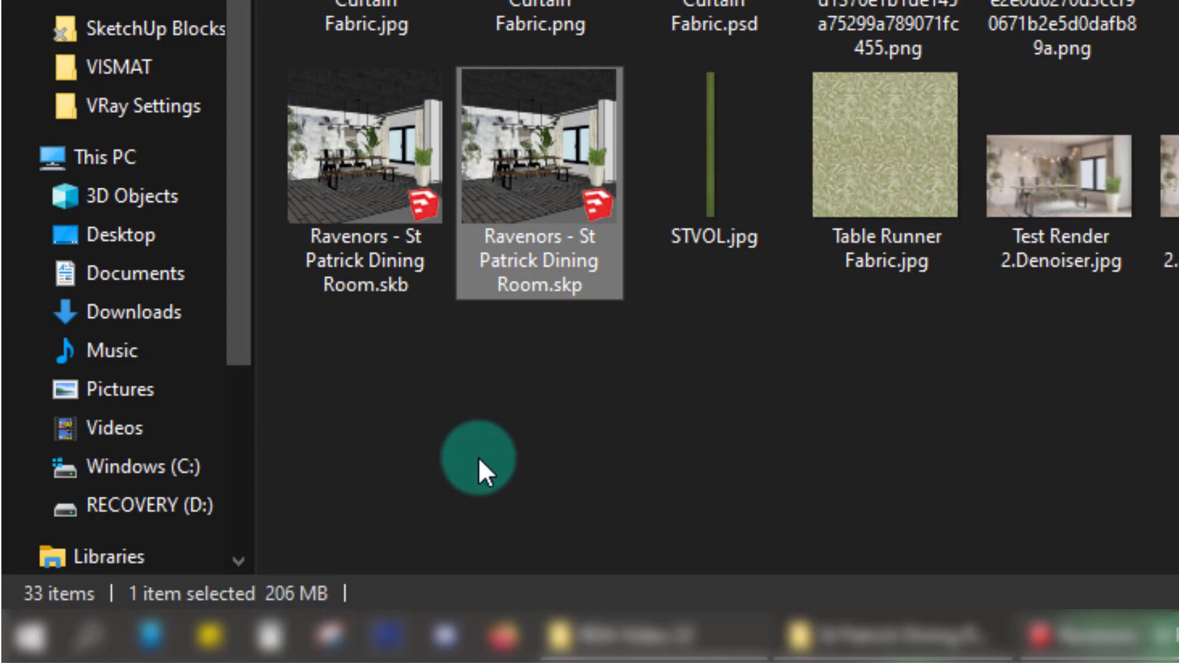
left_click(479, 462)
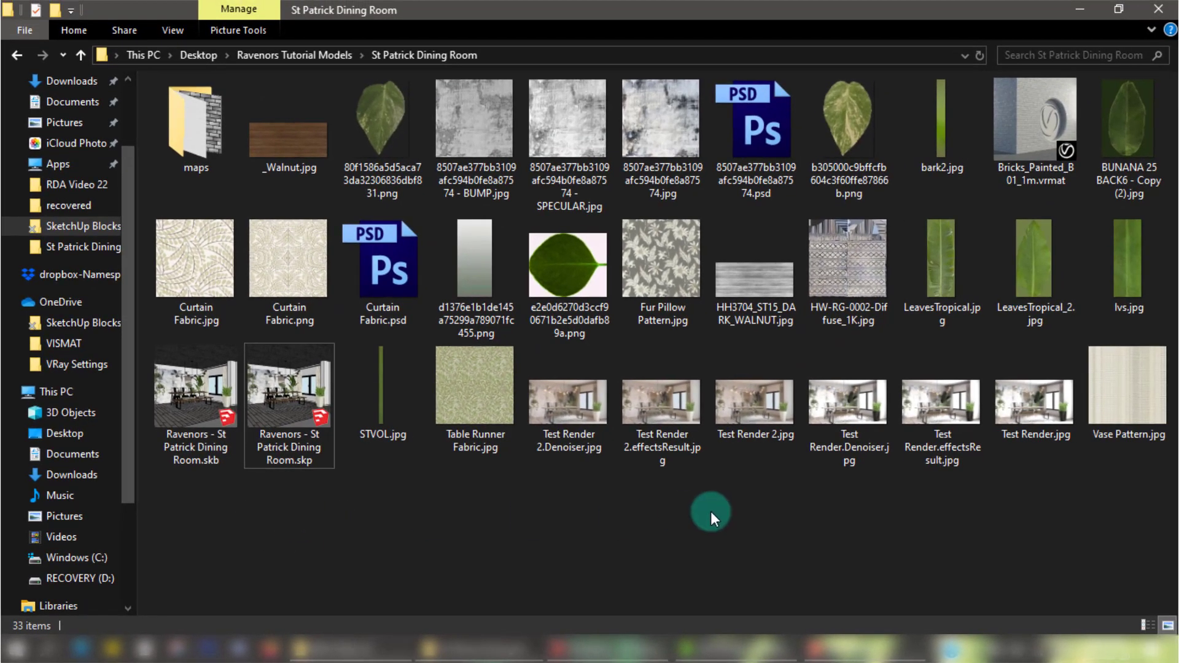
- Switch back to SketchUp to show the cleaned St Patrick Dining Room model
left_click(613, 650)
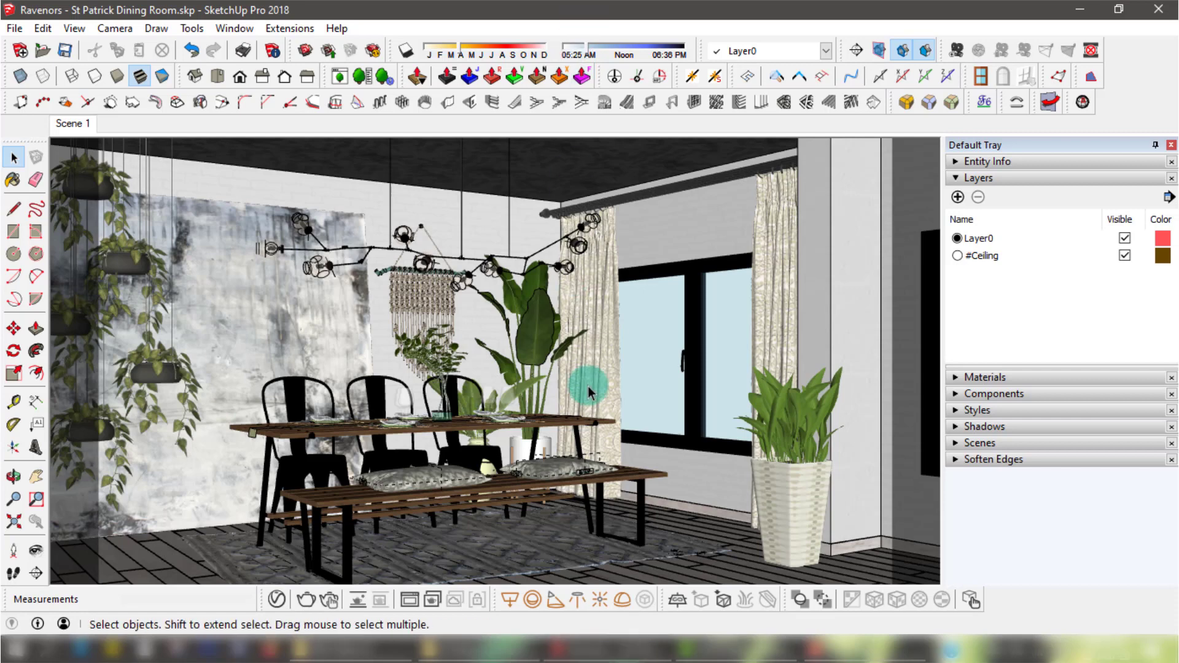